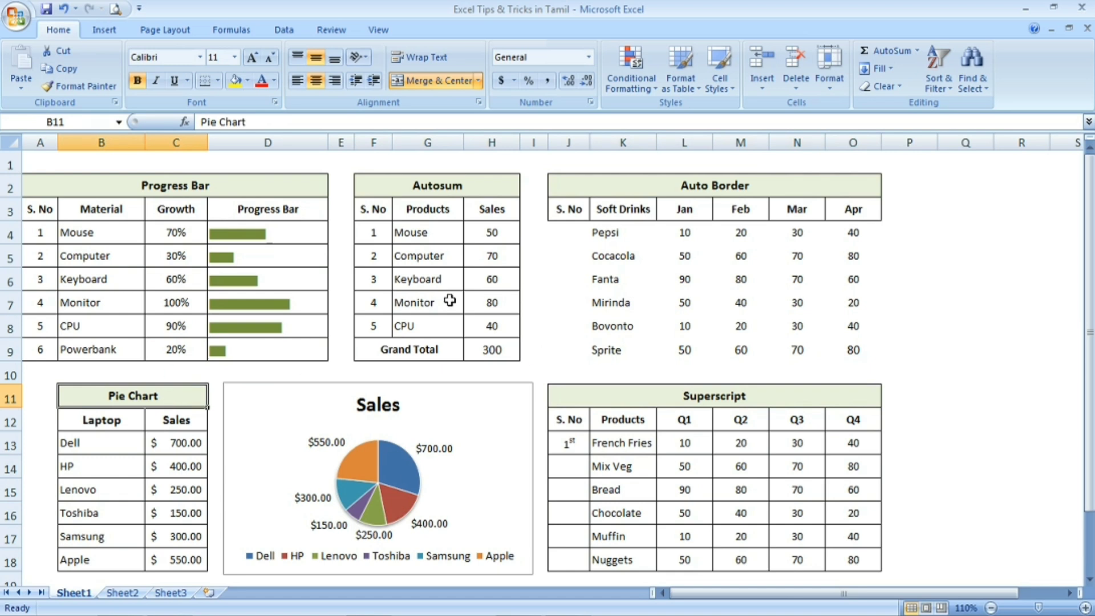
Examine the formulas behind the progress bars in column D and the Autosum table's grand total in H9.
click(275, 232)
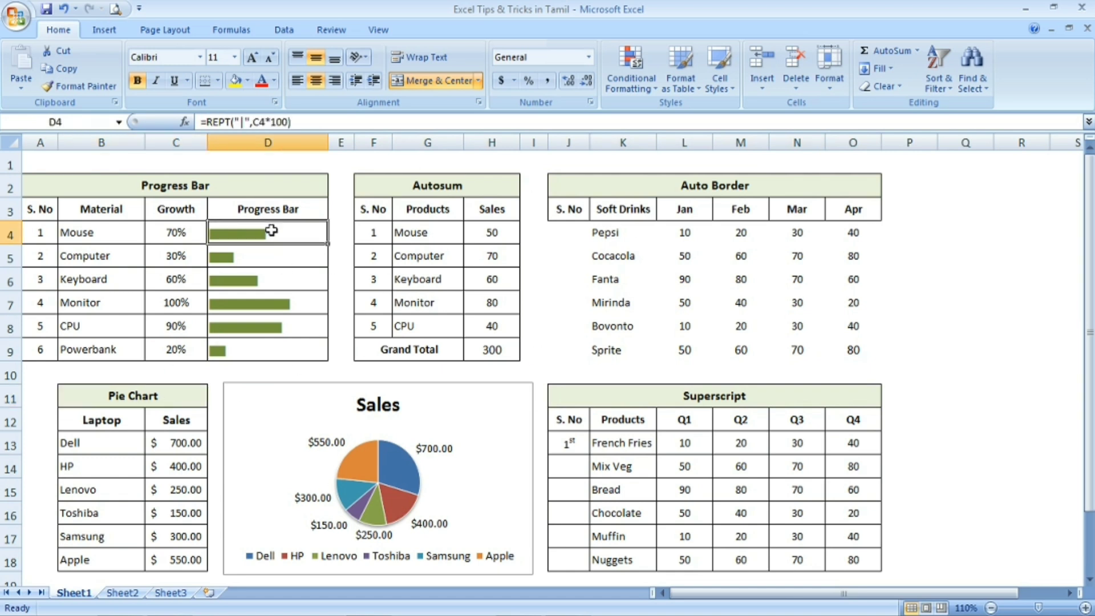
key(Down)
key(Down)
key(Down)
key(Down)
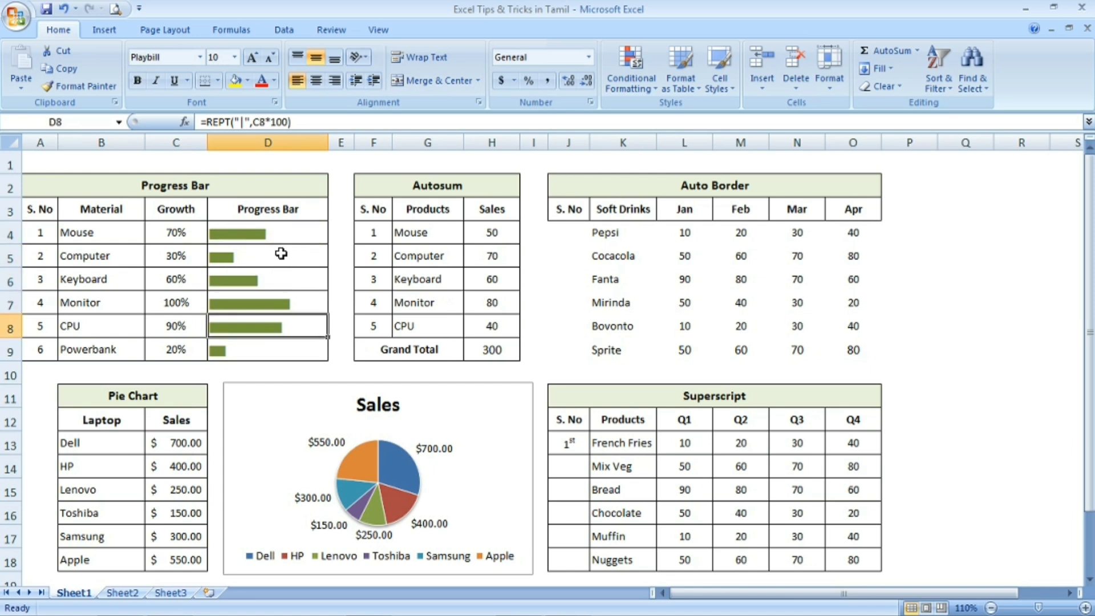
click(509, 343)
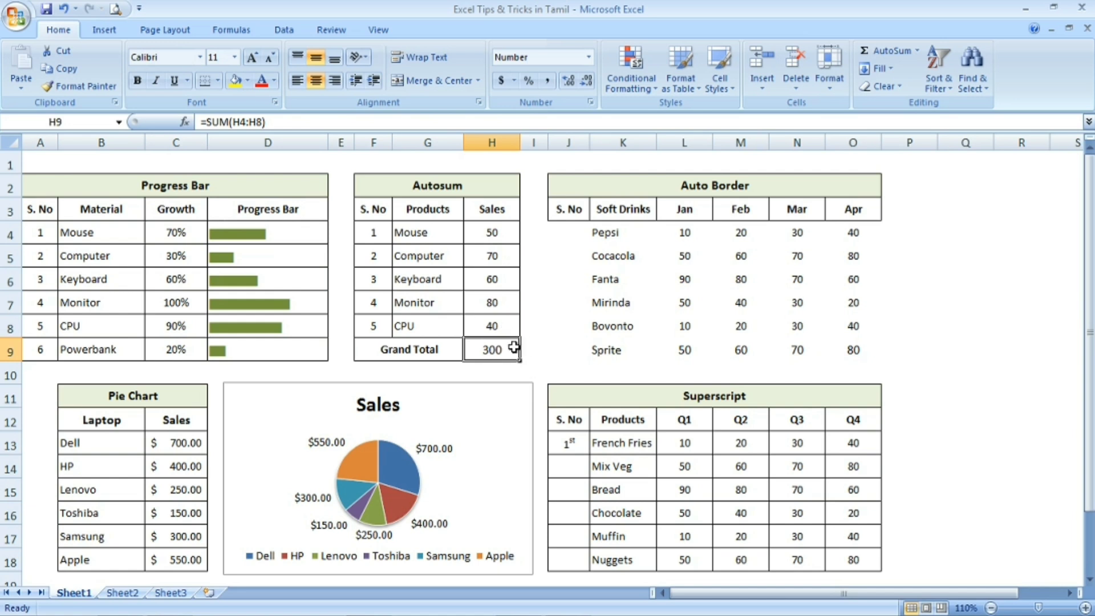
click(536, 347)
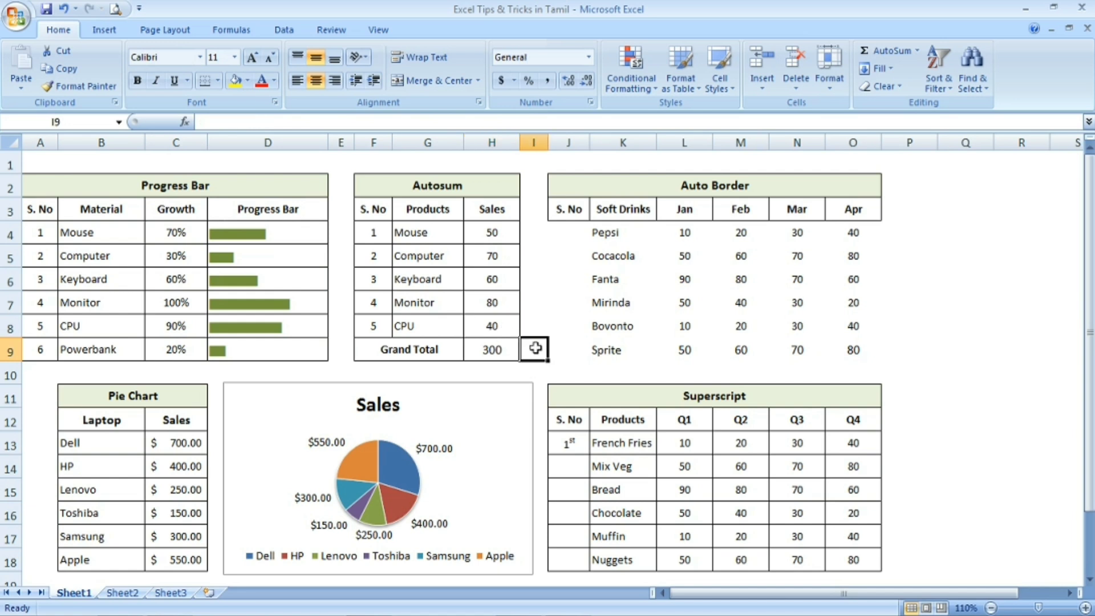
Enter serial numbers 1 to 4 in cells J4:J7 of the Auto Border table.
click(570, 233)
text(1)
key(Return)
text(2)
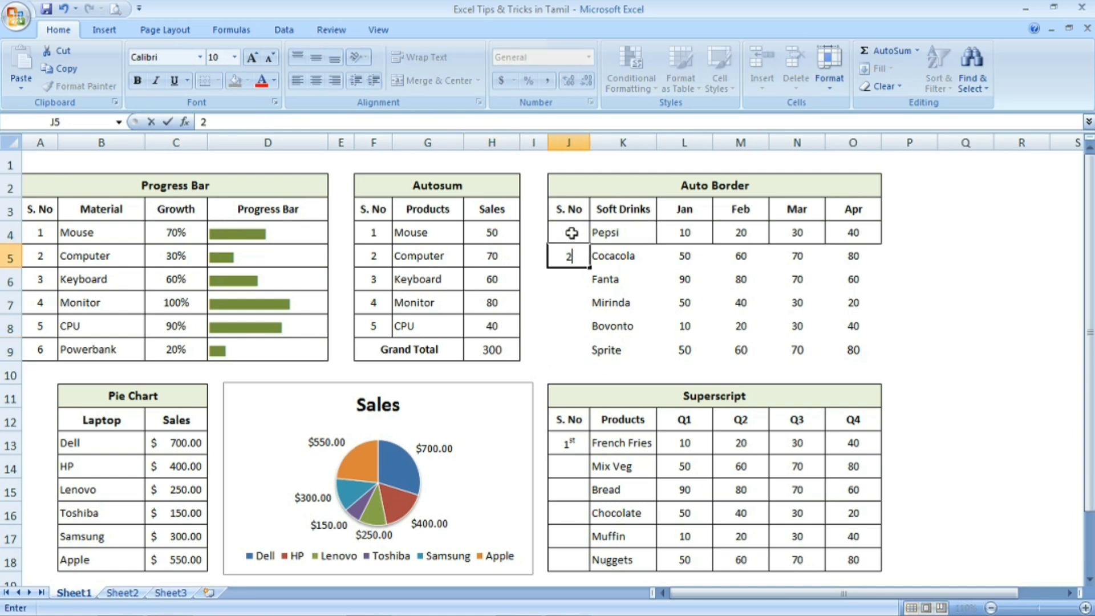
key(Return)
text(3)
key(Return)
text(4)
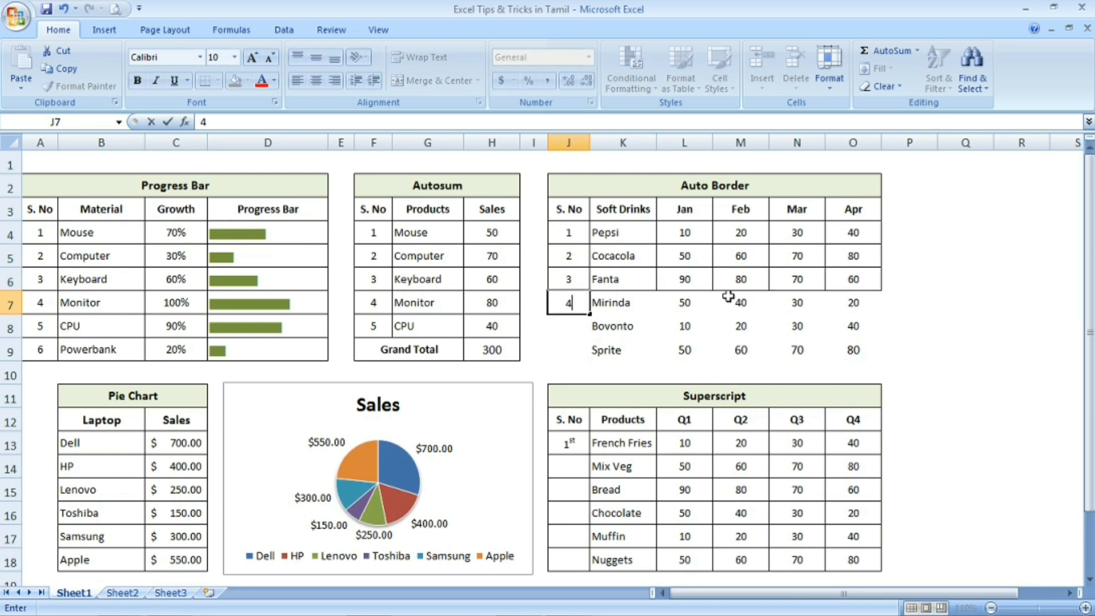
key(Return)
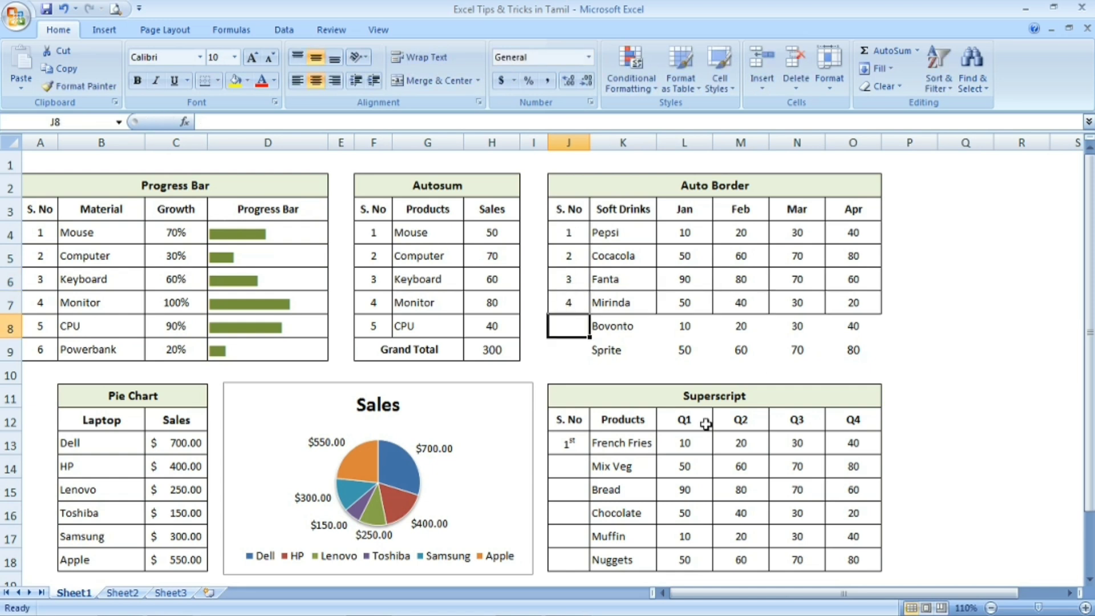
Fill the Superscript table's serial numbers down from the 1st entry in J13 through row 18.
click(576, 444)
double_click(590, 453)
click(576, 465)
click(574, 506)
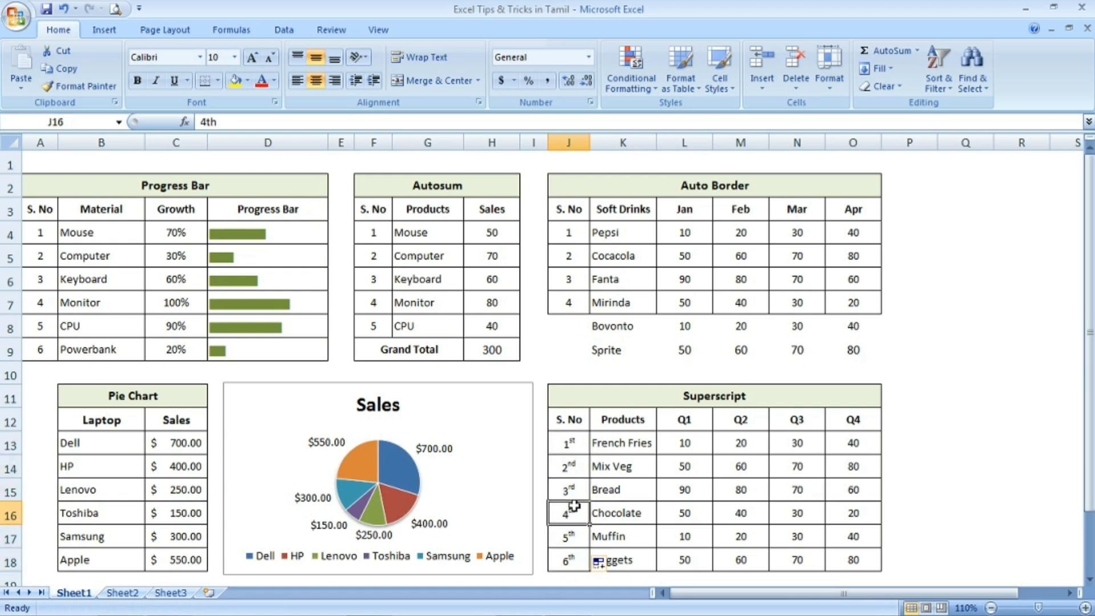
click(565, 466)
Inspect the Pie Chart table's sales values and select the Sales chart to view its source range.
click(139, 391)
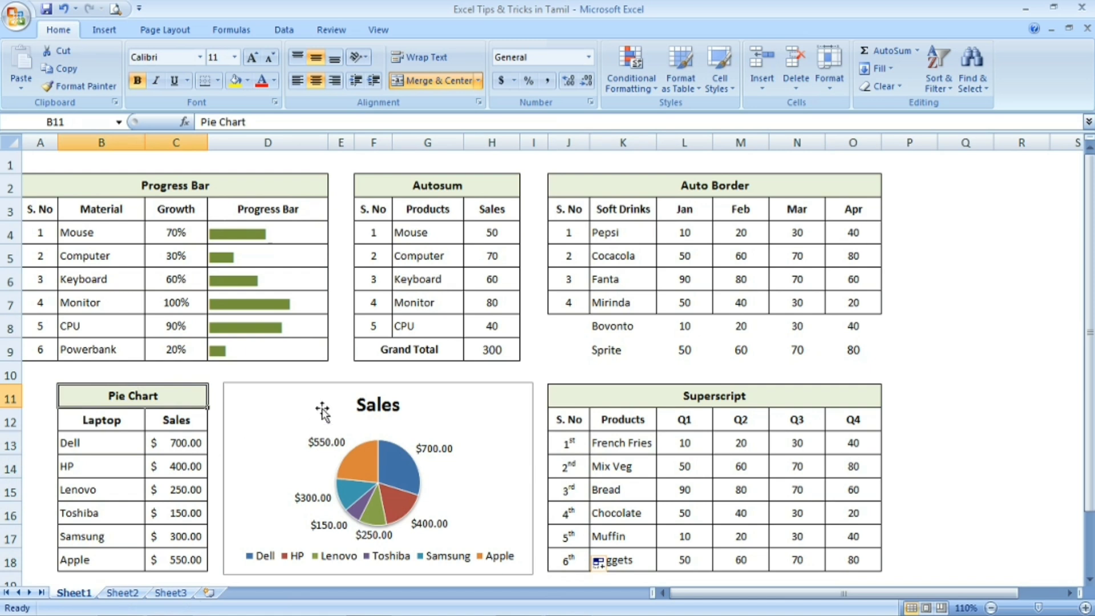
click(178, 443)
click(176, 486)
click(305, 399)
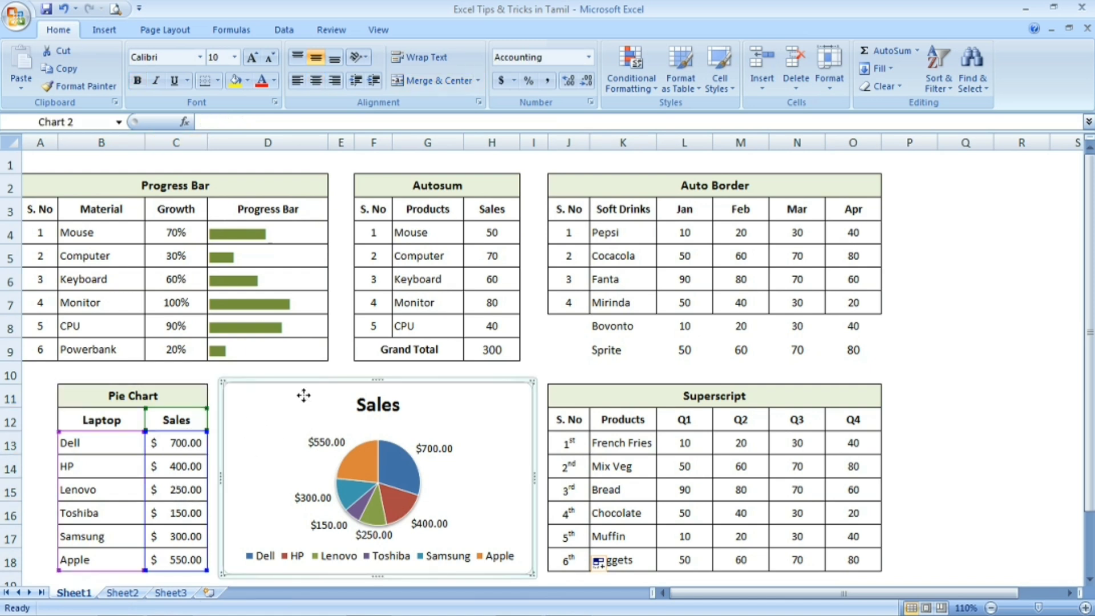
click(1030, 393)
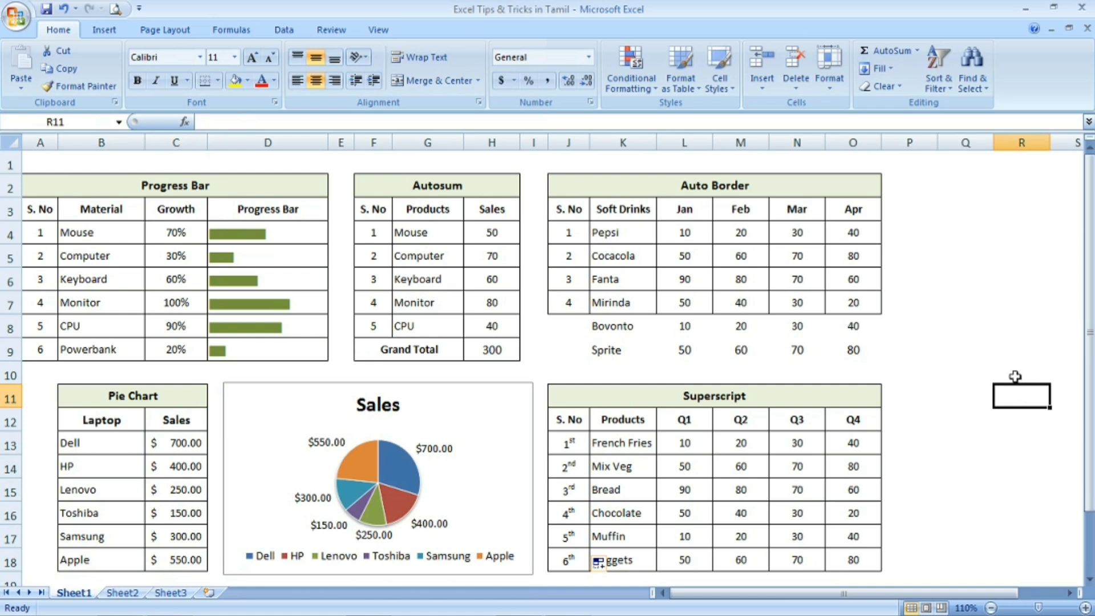
click(975, 341)
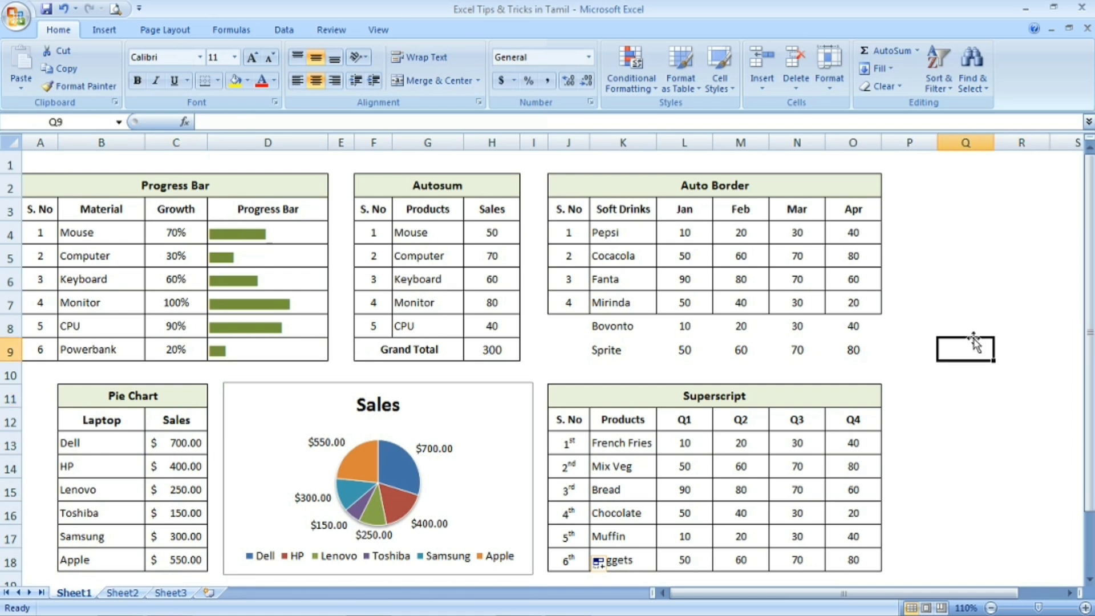
click(961, 302)
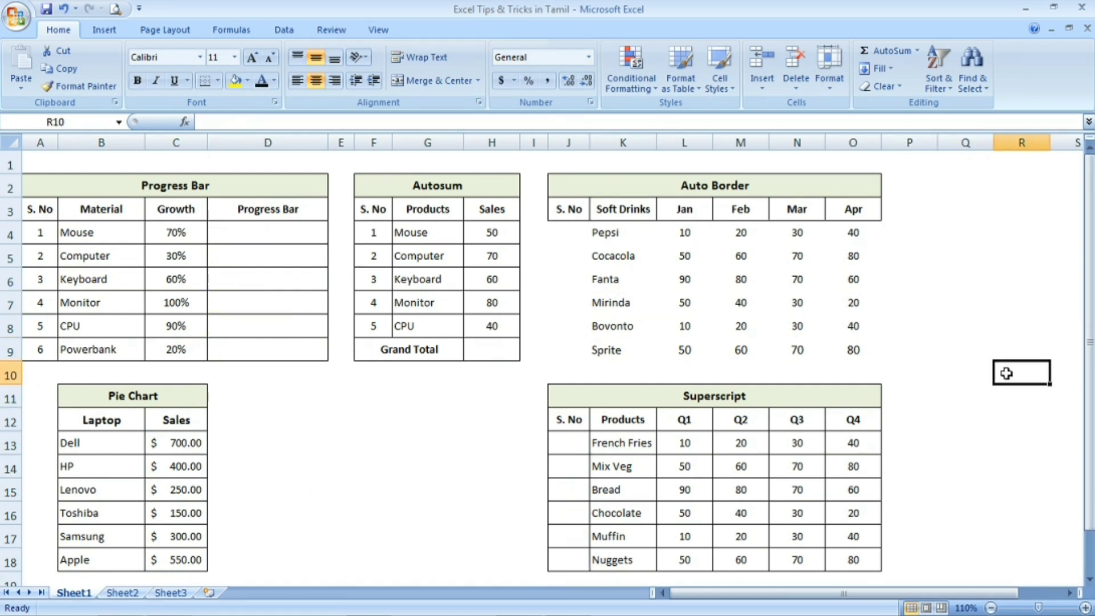
Review the Progress Bar table's heading, materials and growth percentages.
click(237, 277)
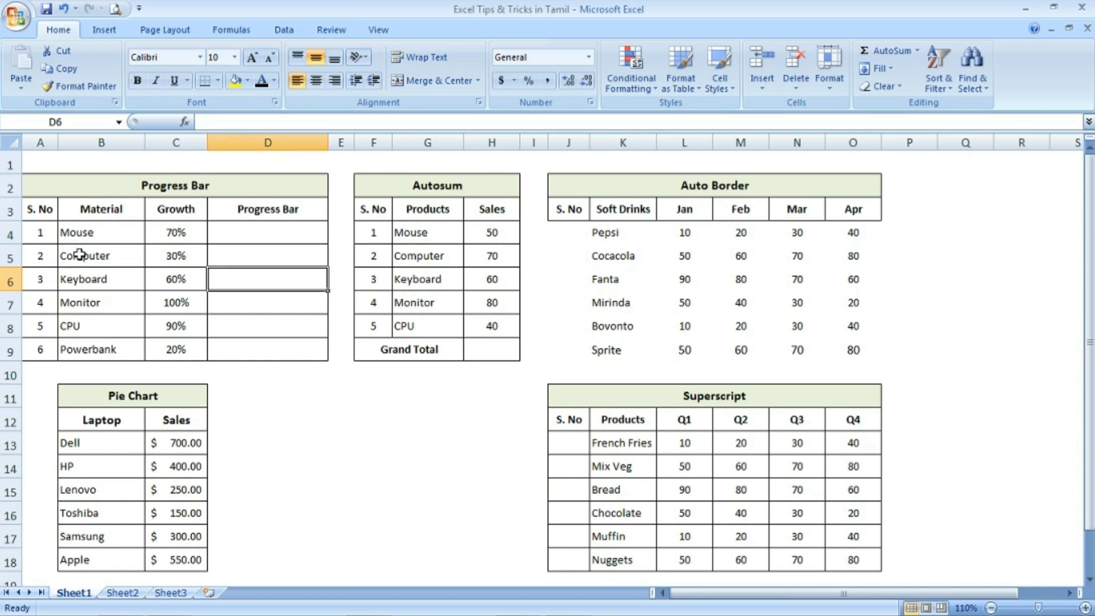
click(94, 217)
click(179, 191)
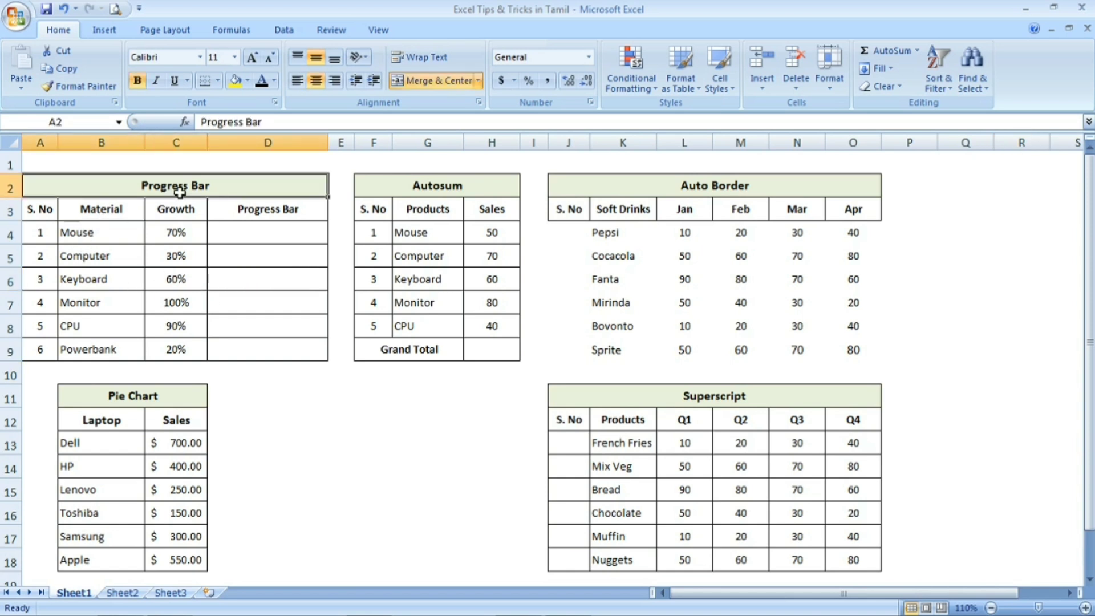
click(178, 231)
click(178, 279)
click(177, 307)
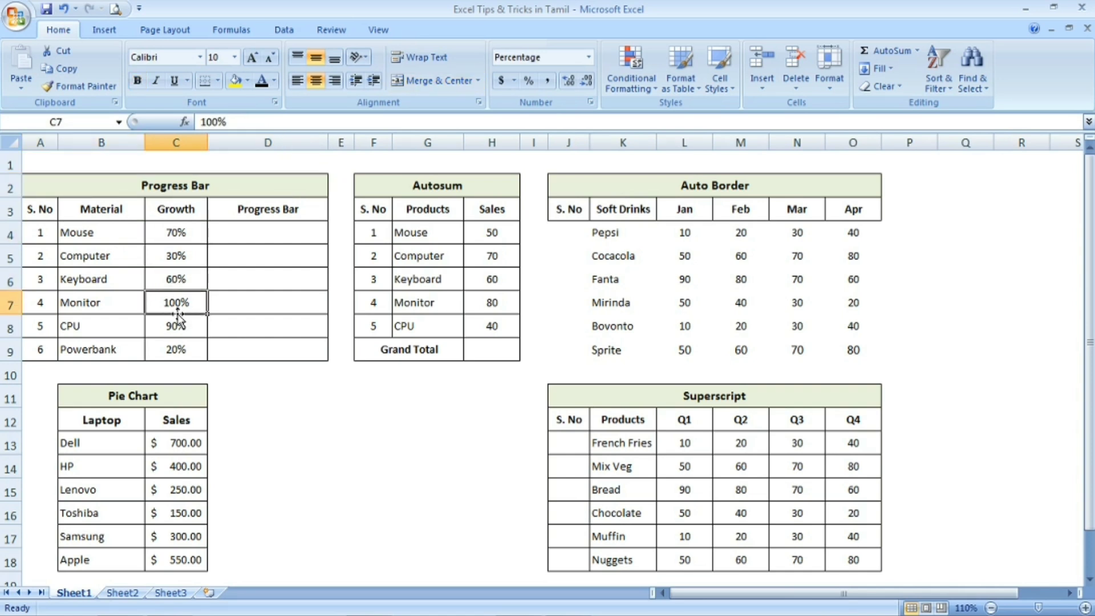
Enter the formula =REPT("|",C4*100) in the Mouse row's Progress Bar cell, D4.
click(276, 230)
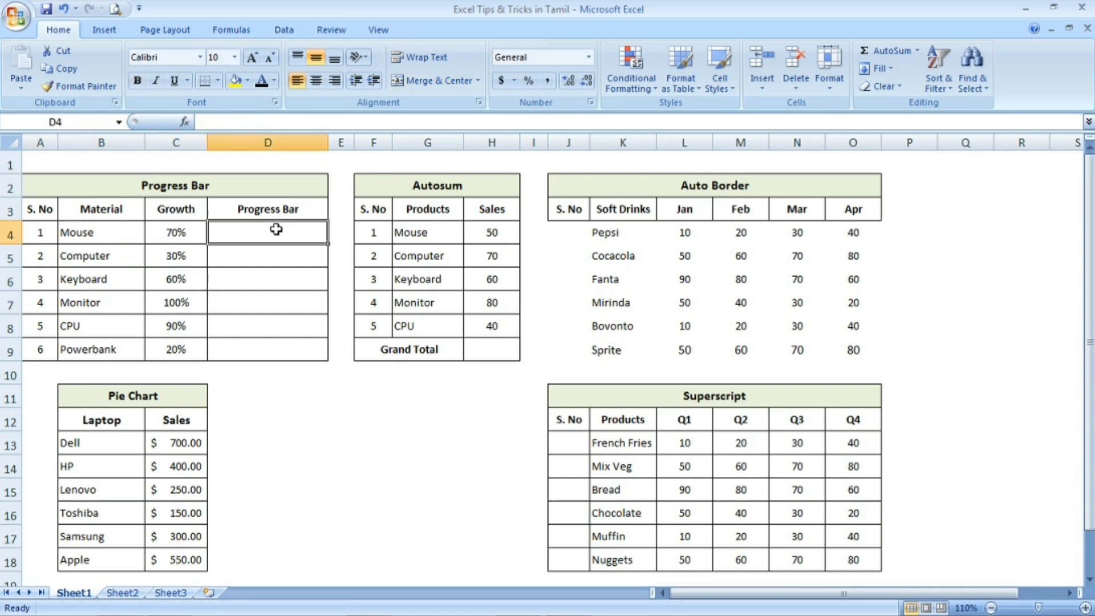
text(=)
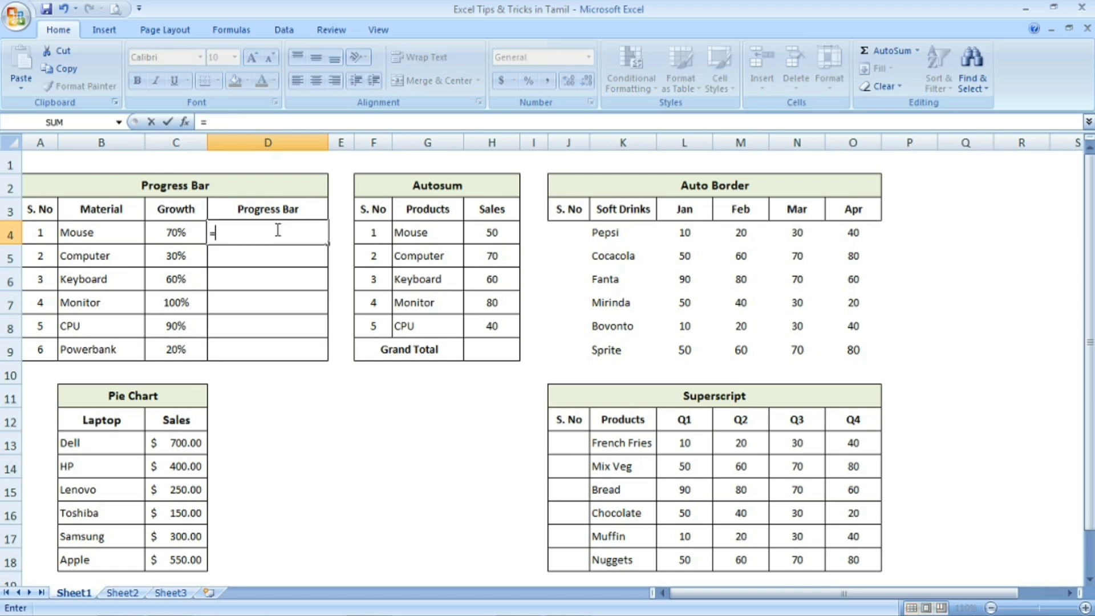
text(rept)
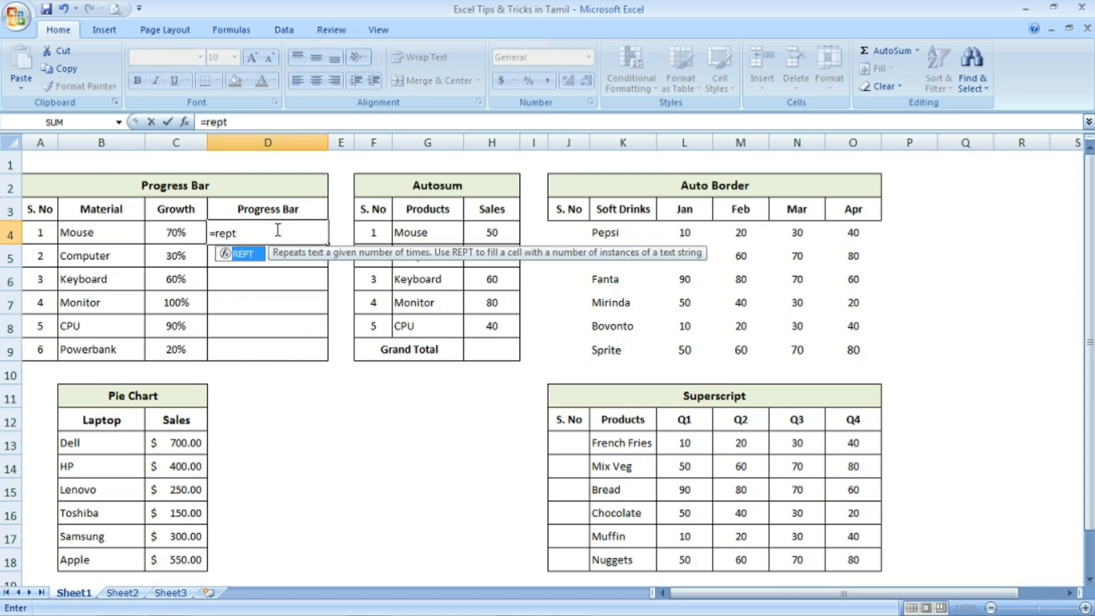
text(("|)
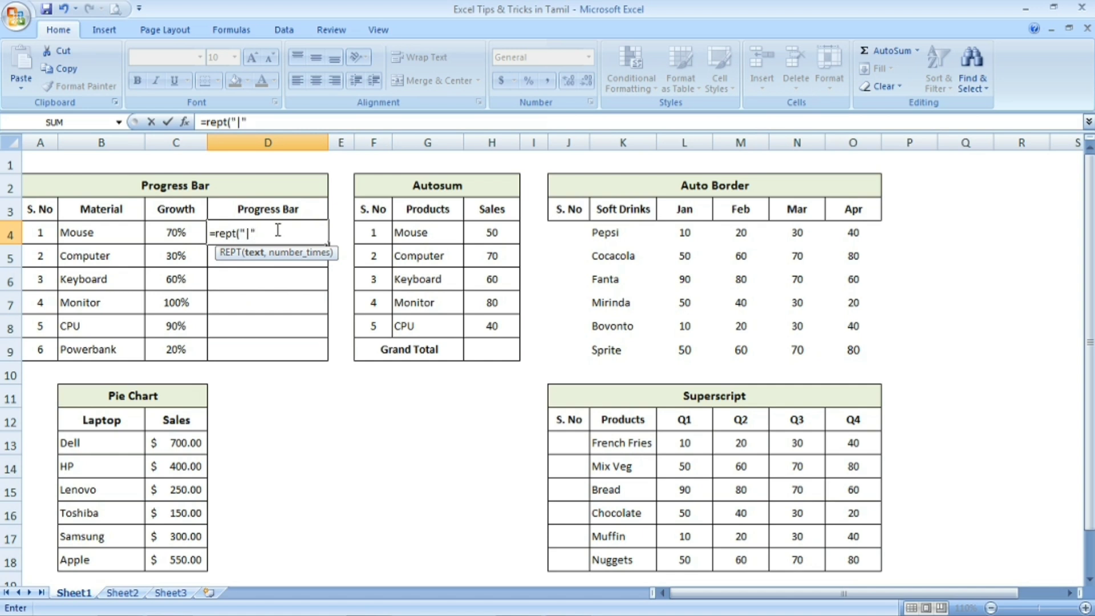
text(",)
click(172, 234)
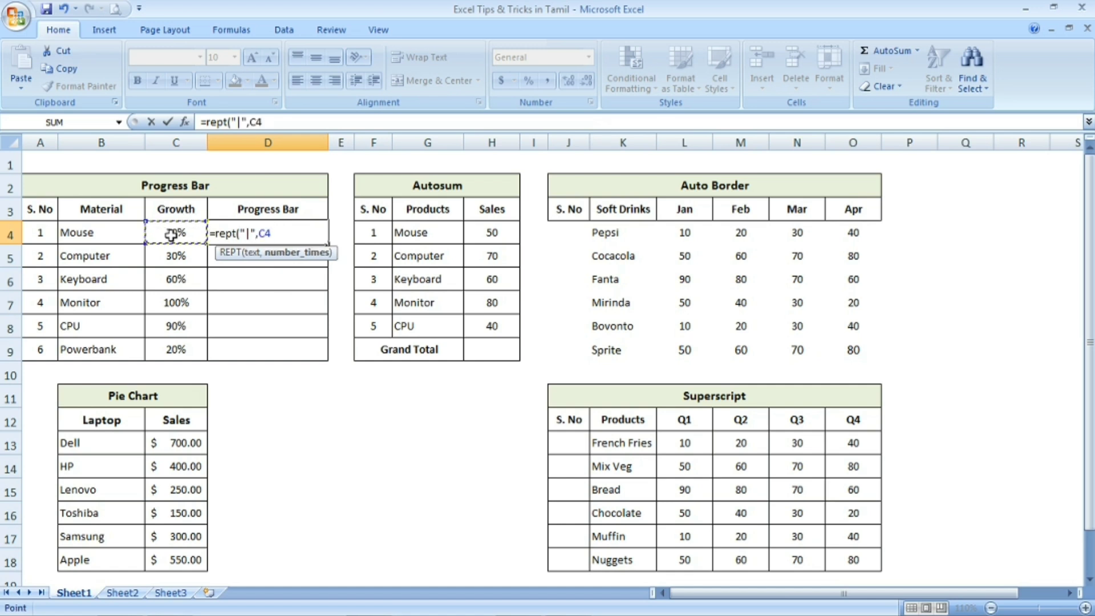
text(*100)
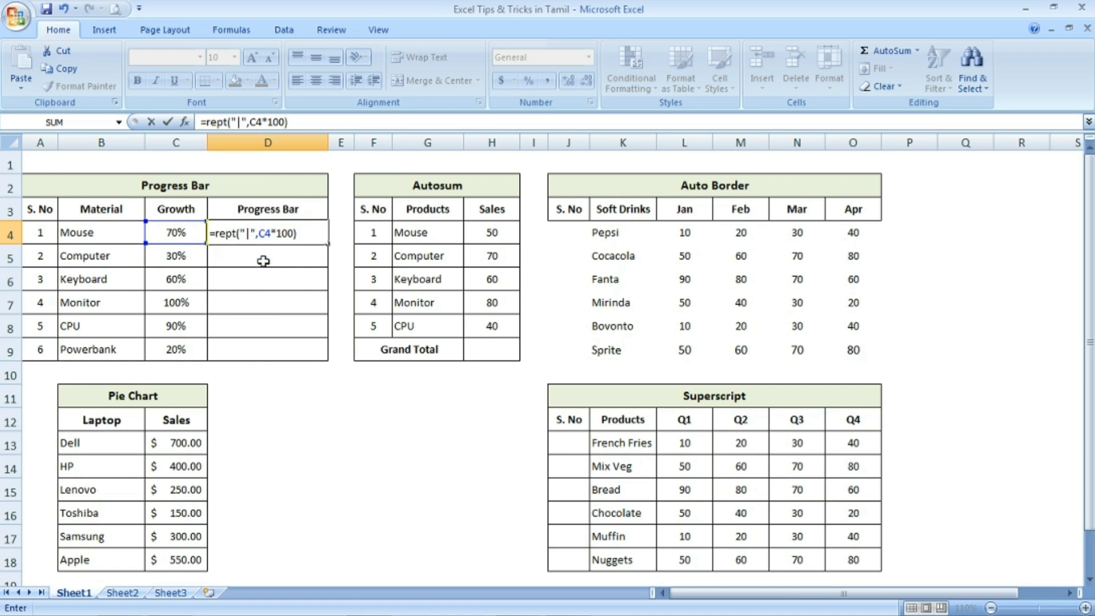
key(Return)
Format the repeated bars in D4 with the Playbill font and a dark olive green font colour.
click(300, 234)
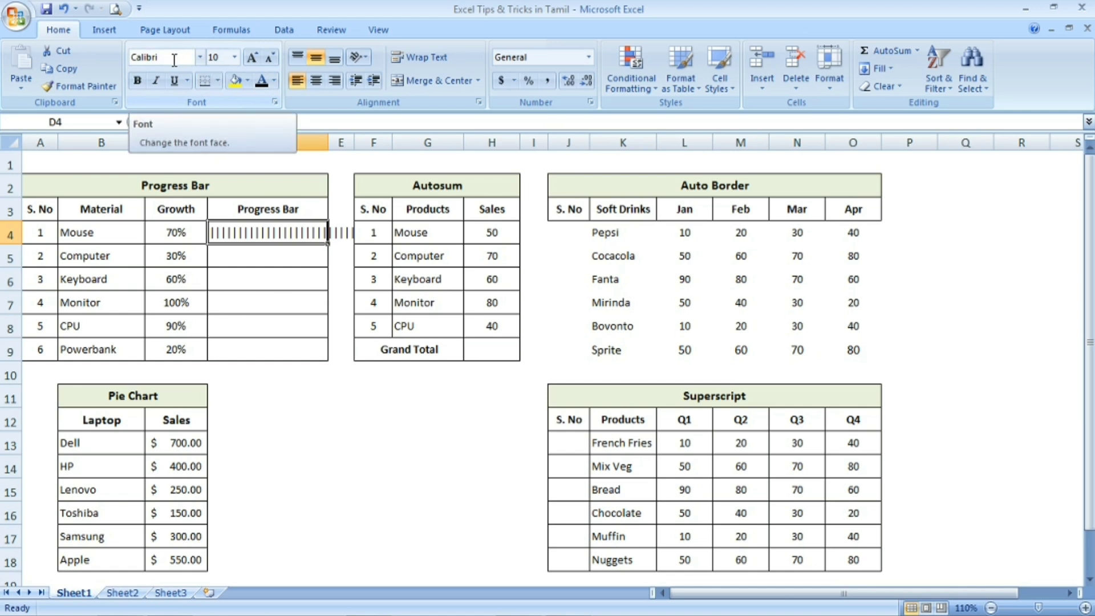
click(154, 57)
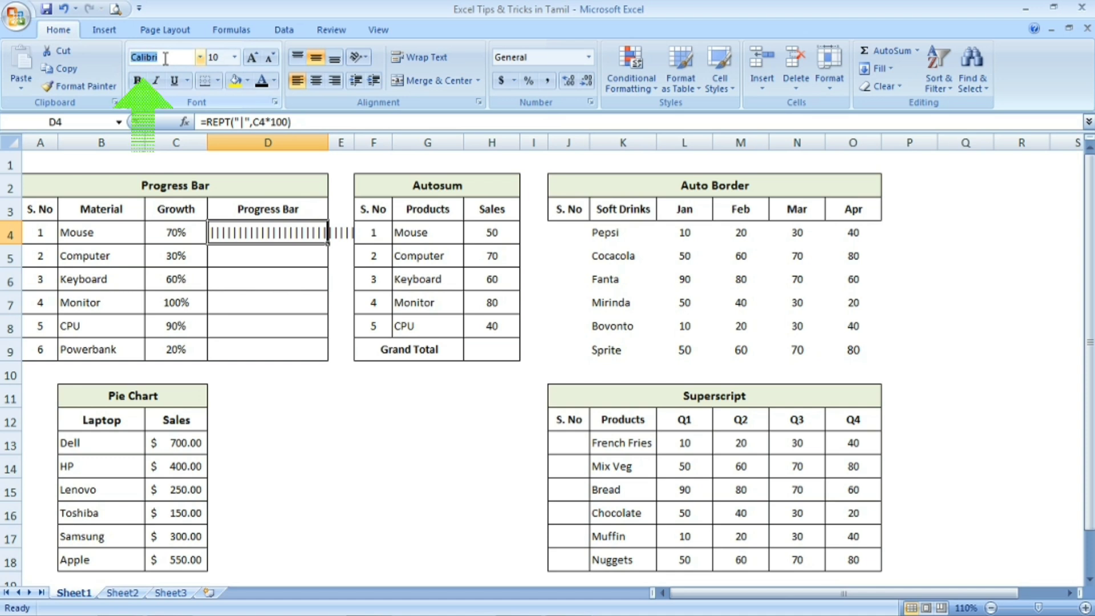
text(Playbill)
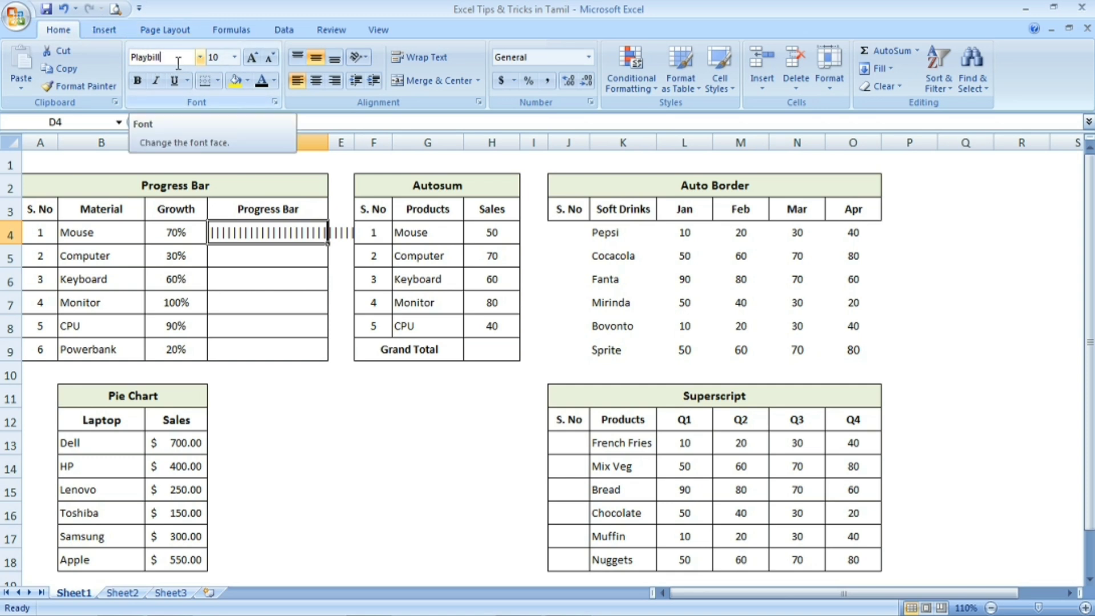
key(Return)
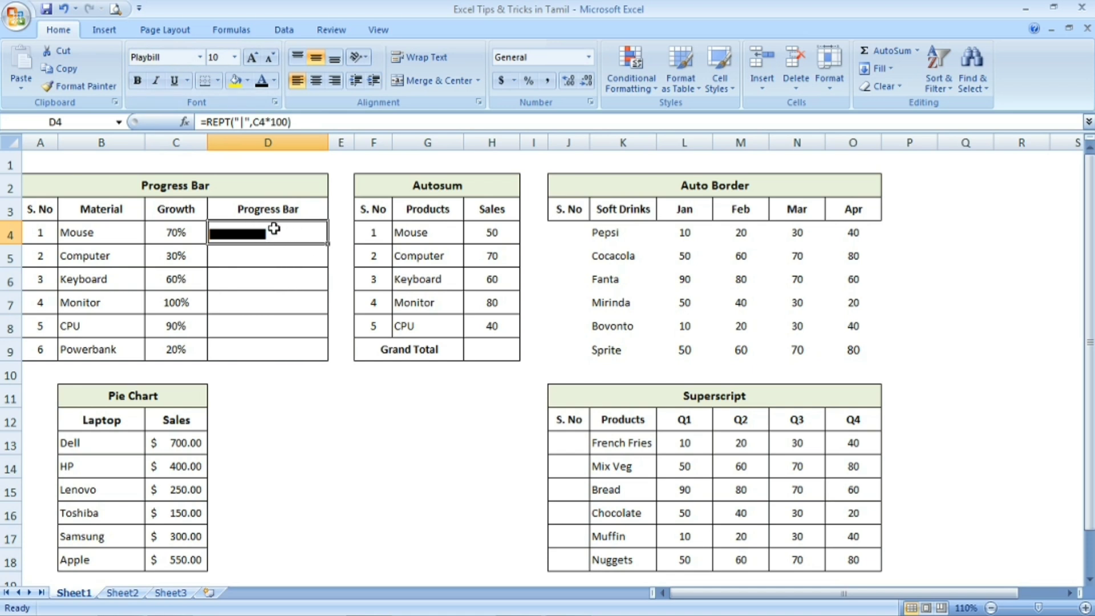
click(275, 82)
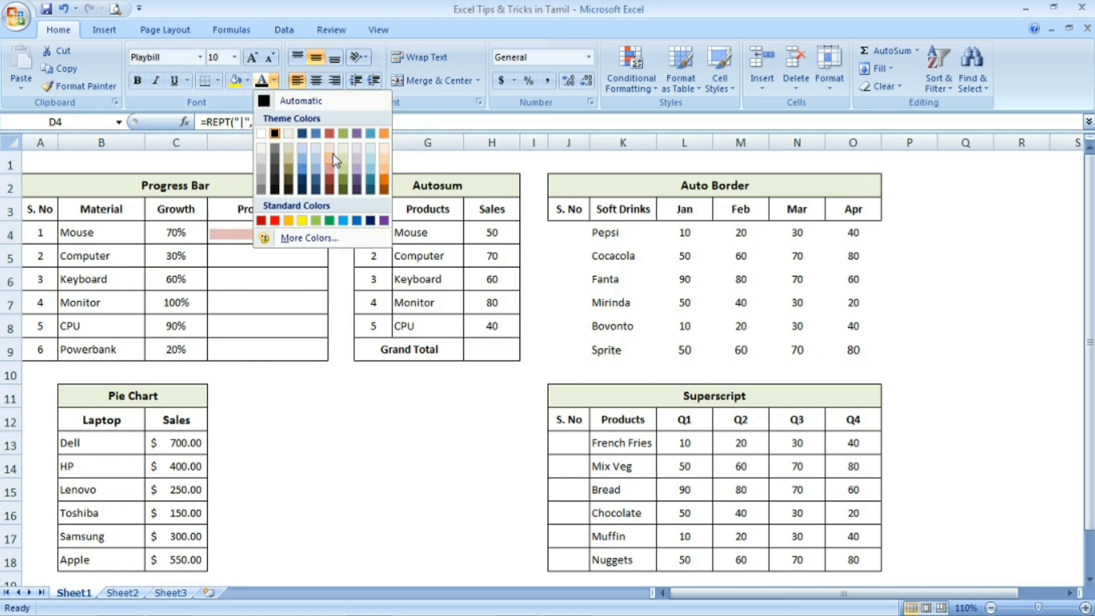
click(345, 184)
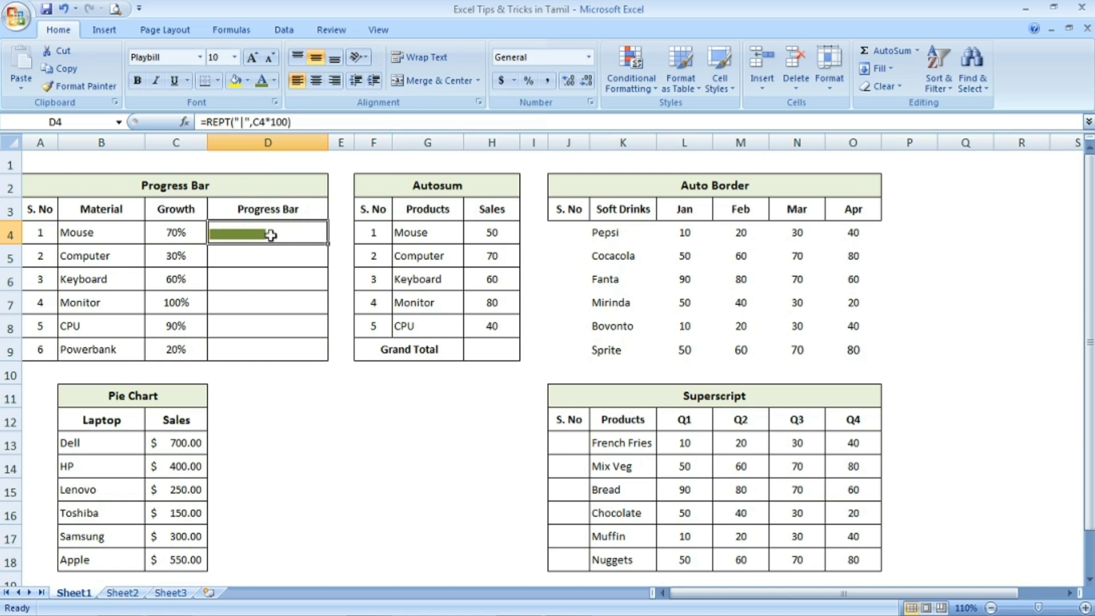
Fill the formatted progress bar formula from D4 down to D9.
double_click(329, 244)
click(296, 255)
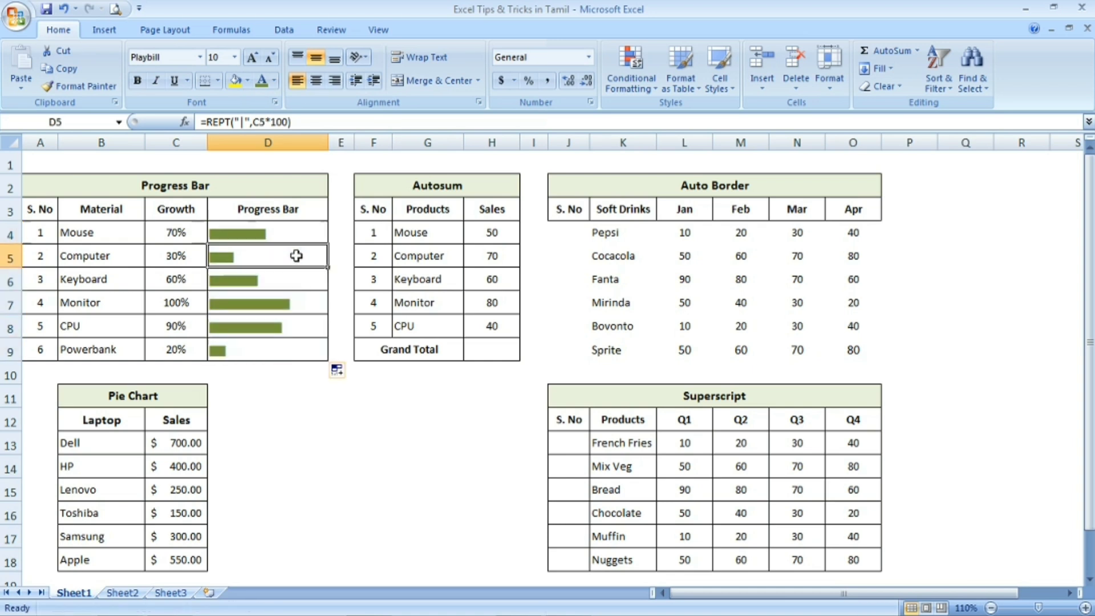
Compare the progress bars in D4:D9 and their formulas with the growth percentages in column C.
click(287, 275)
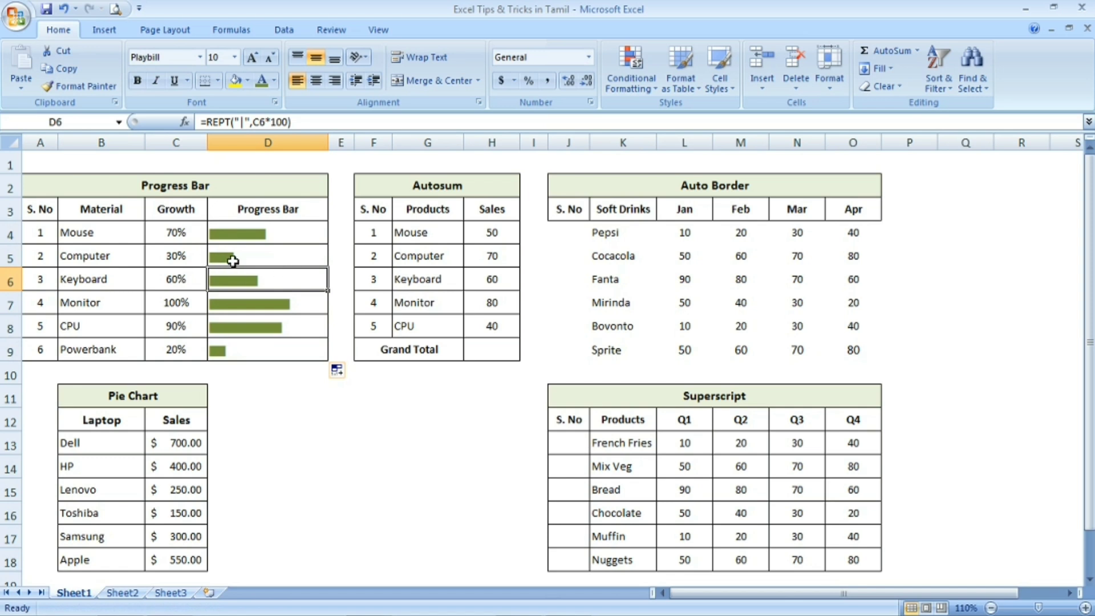
click(233, 261)
click(232, 280)
click(250, 304)
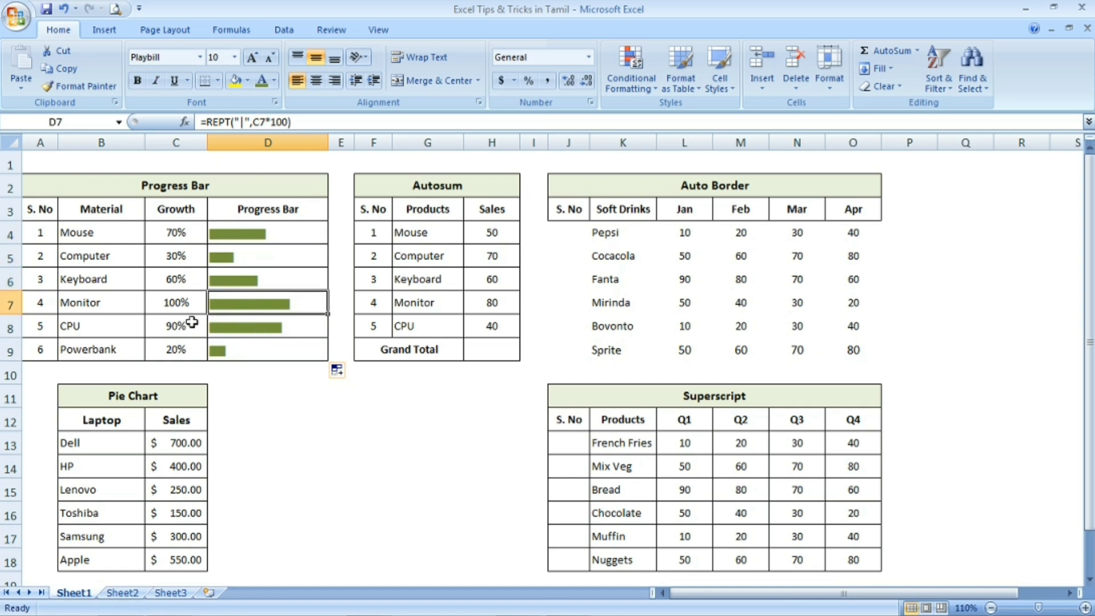
click(192, 321)
click(247, 328)
click(265, 349)
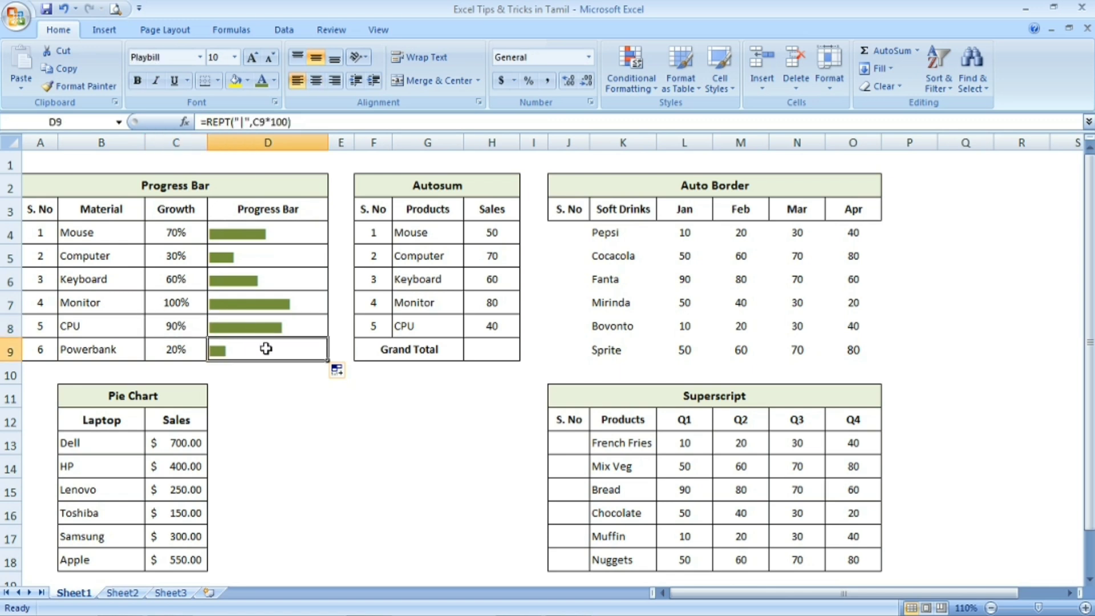
click(258, 279)
click(265, 256)
click(283, 231)
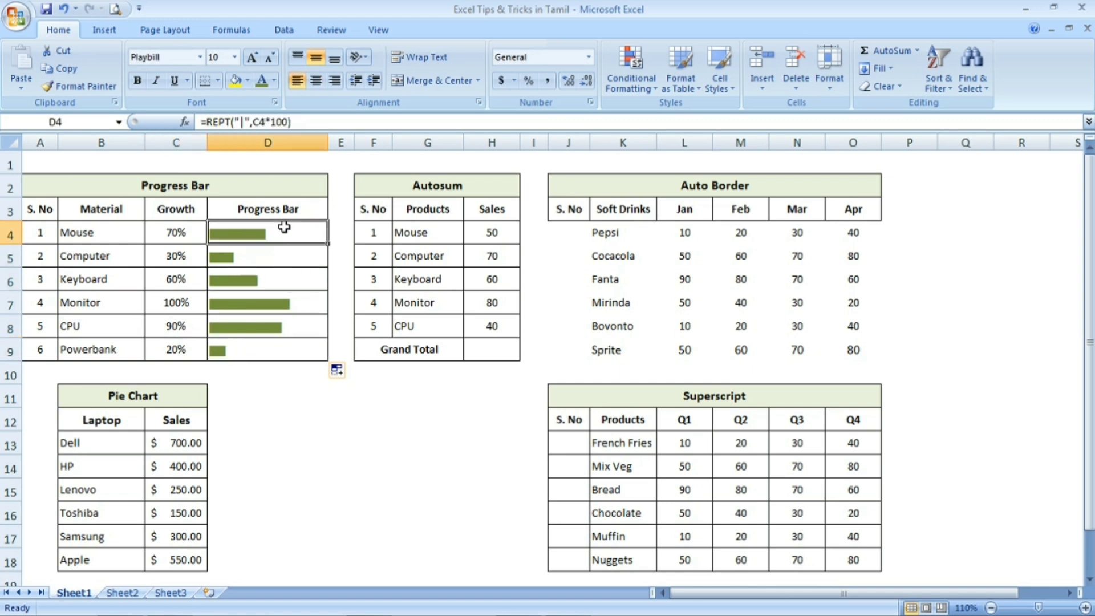
Examine the REPT formula behind the Computer row's progress bar in D5.
click(227, 270)
click(246, 251)
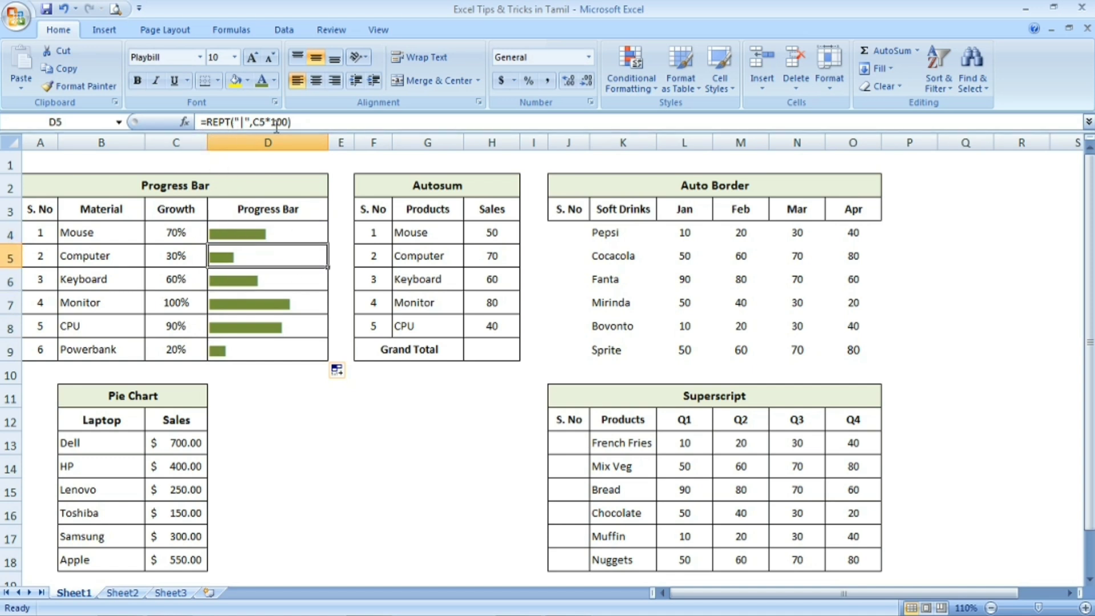
click(305, 122)
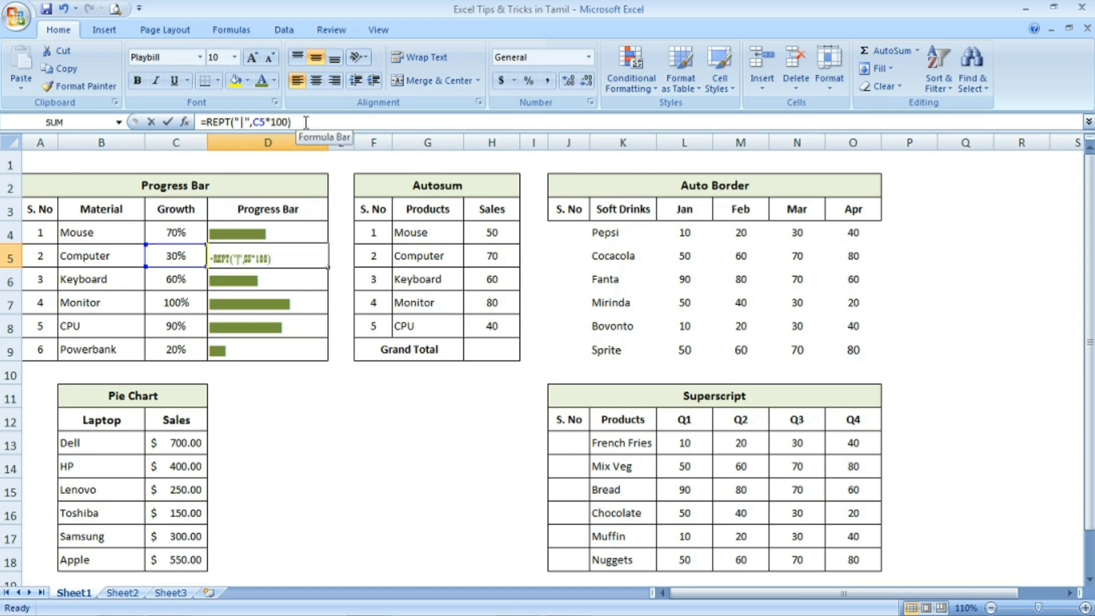
drag(306, 122, 198, 121)
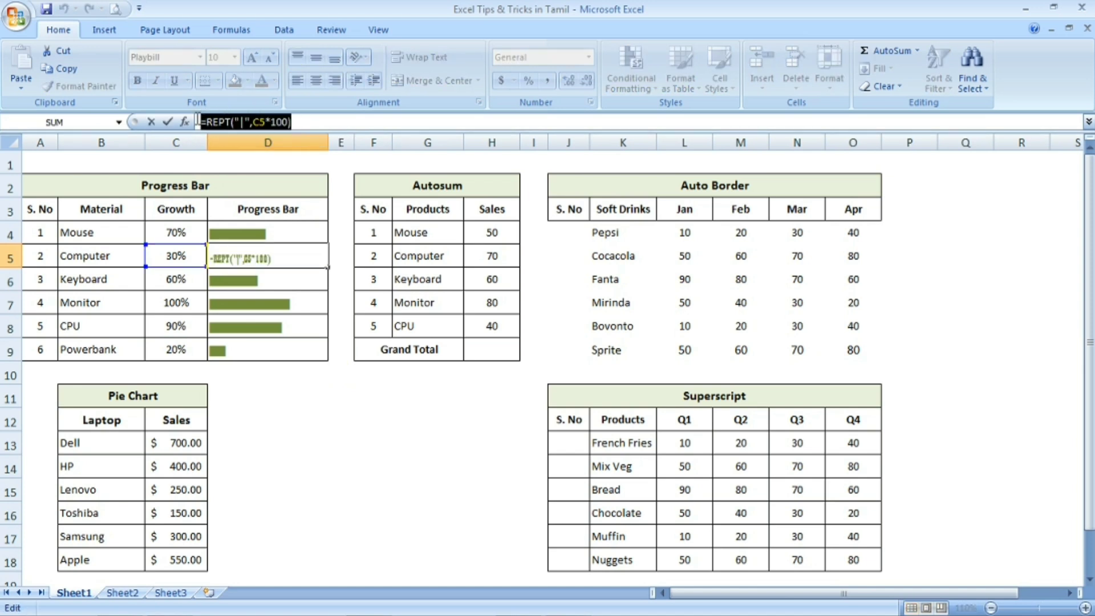
key(Return)
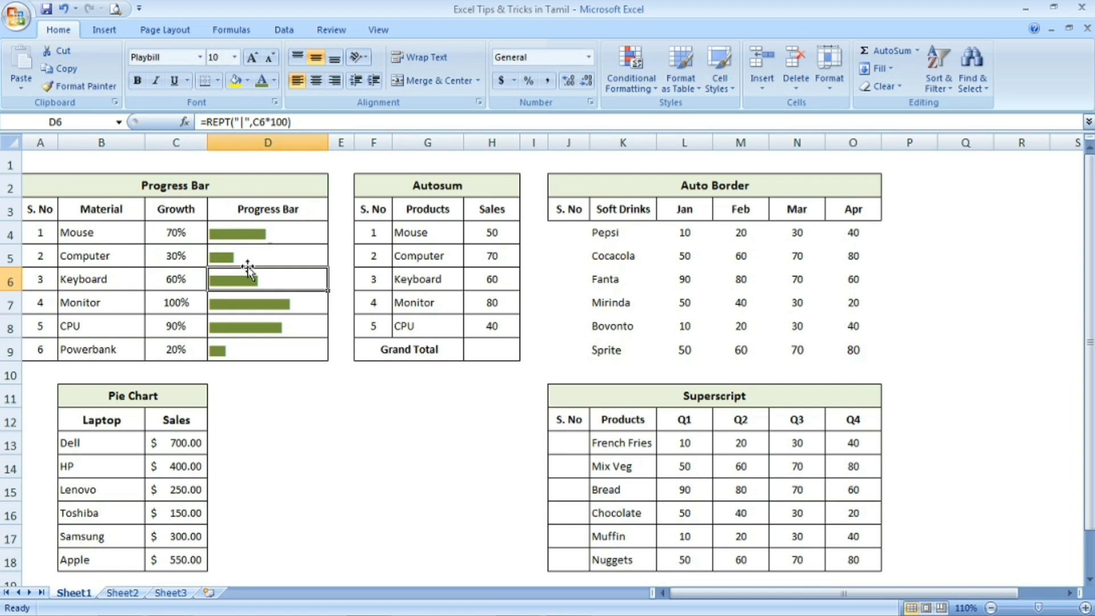
click(262, 246)
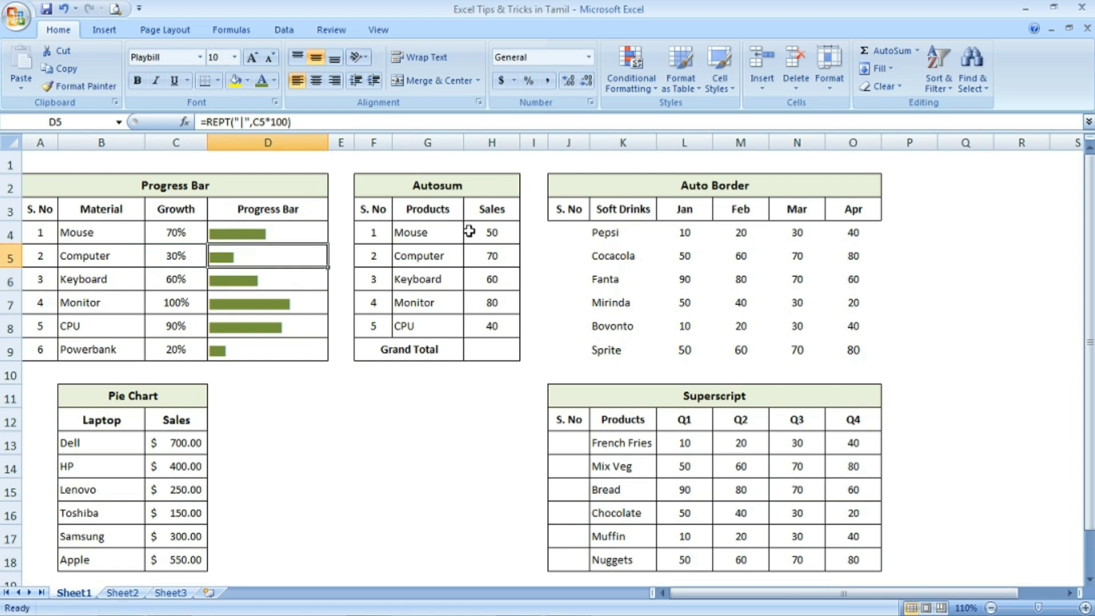
Total the Sales values H4:H8 with AutoSum in the Autosum table's Grand Total cell, H9.
click(483, 187)
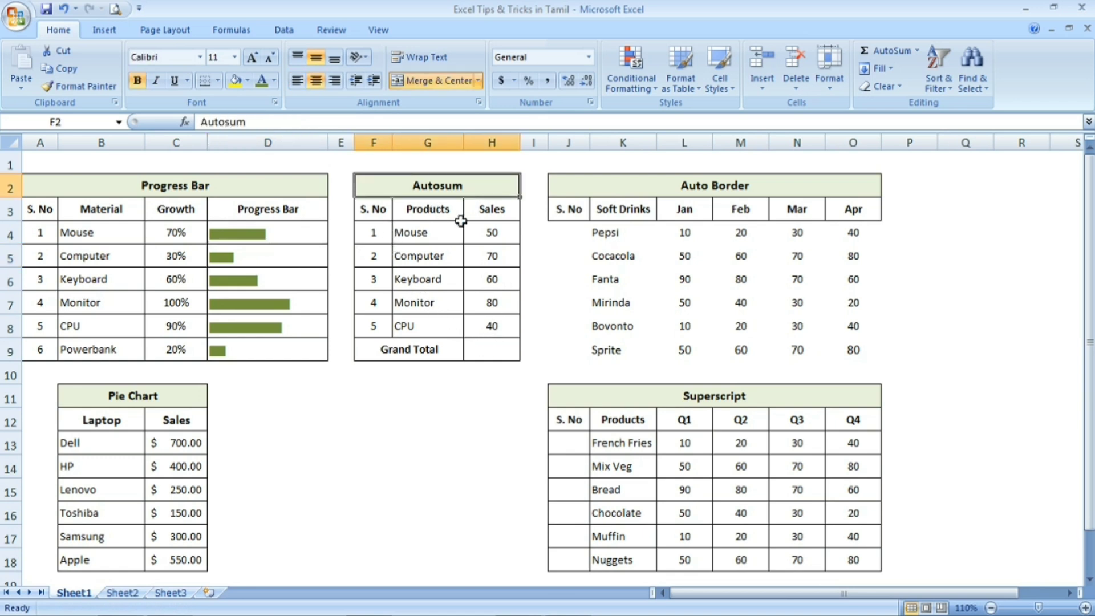
click(500, 236)
key(Down)
key(Down)
key(Down)
key(Down)
key(Down)
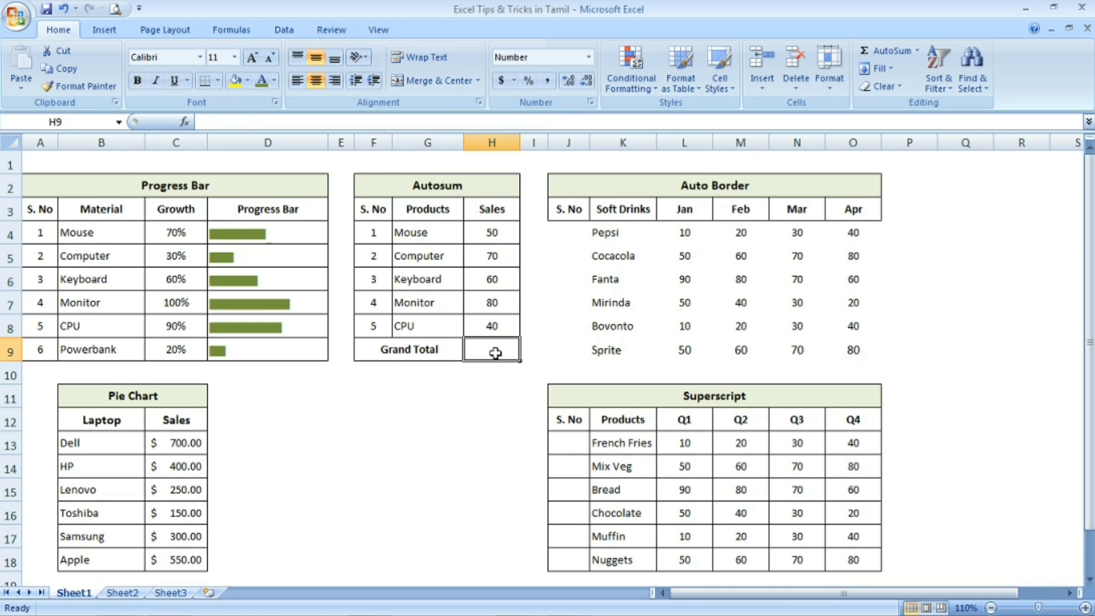
key(alt+h)
key(u)
key(s)
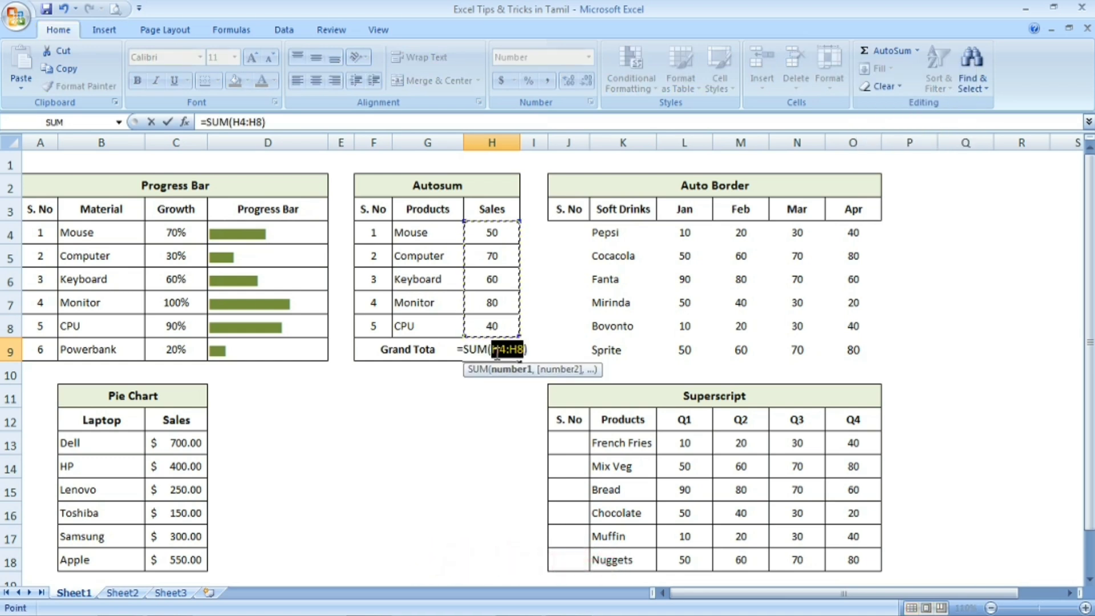
key(Return)
click(494, 352)
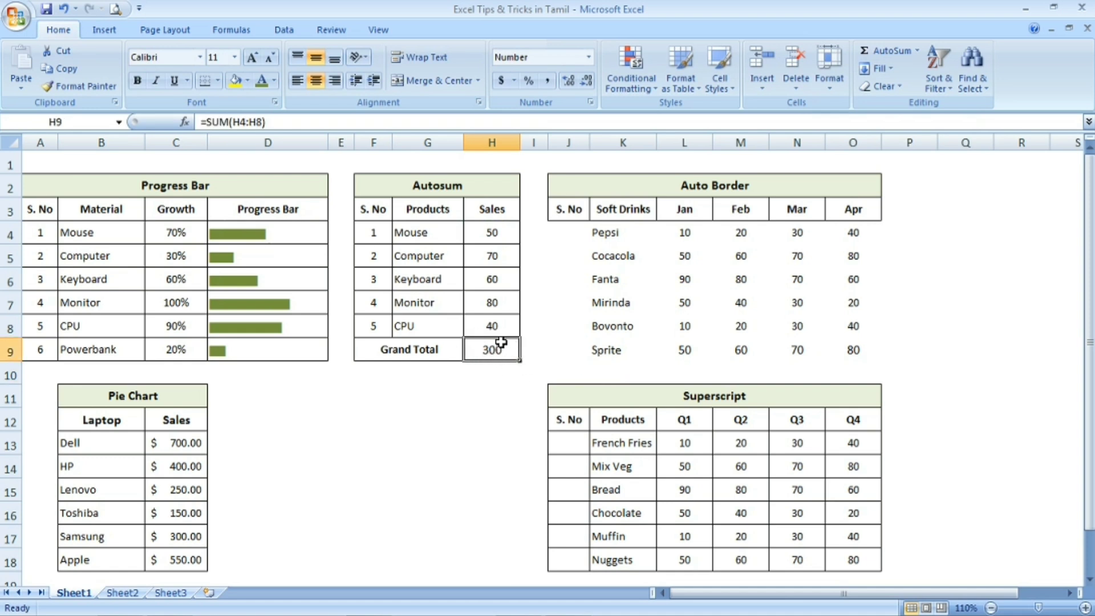
Clear the Grand Total cell H9 and insert the AutoSum formula =SUM(H4:H8) there again.
click(502, 234)
click(501, 254)
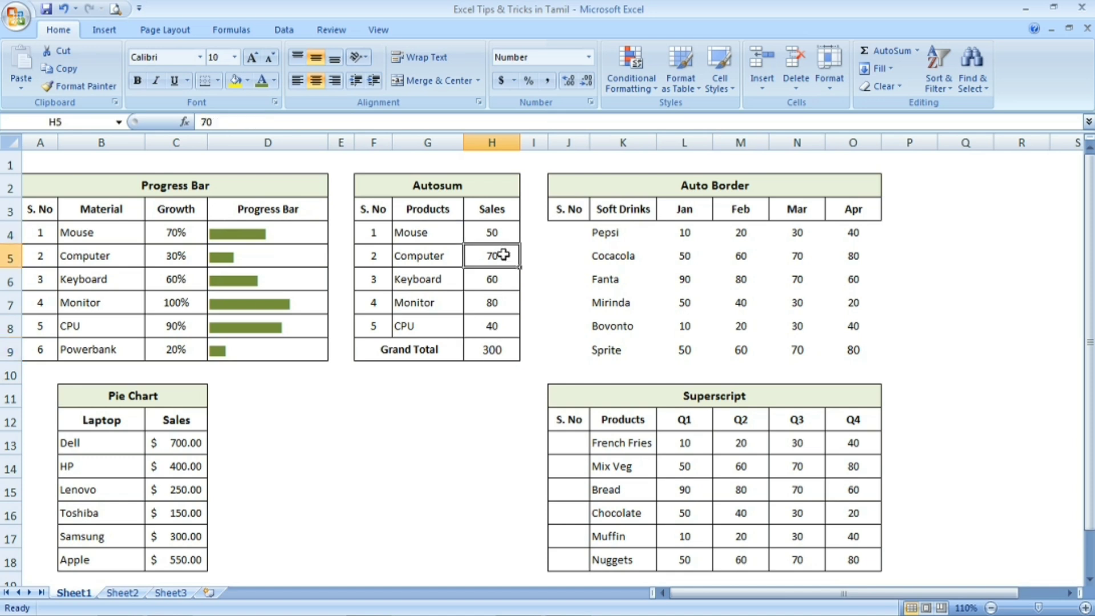
click(490, 349)
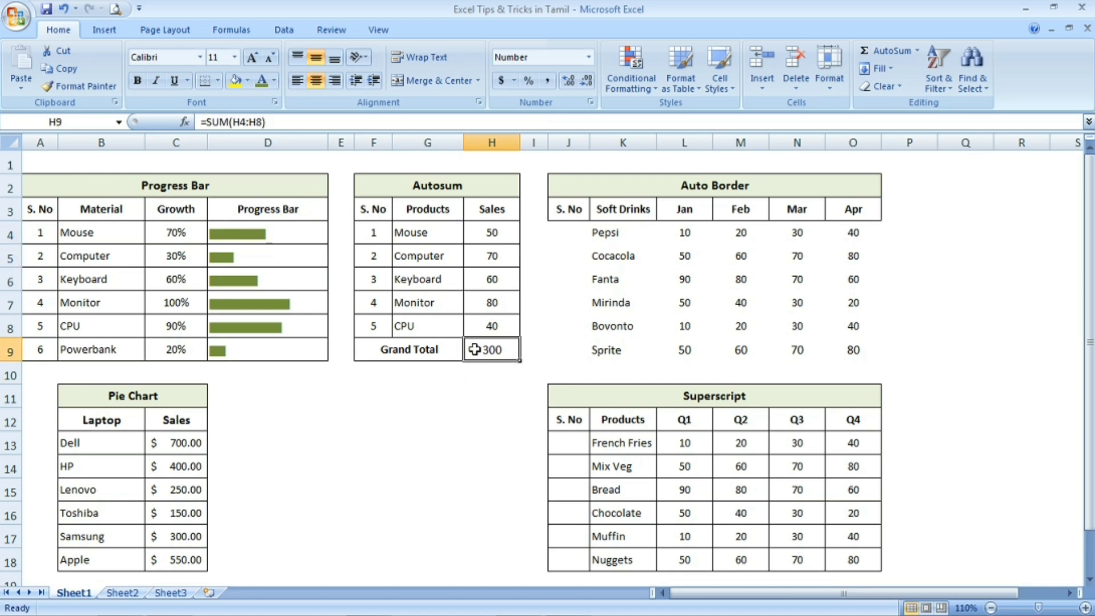
key(Delete)
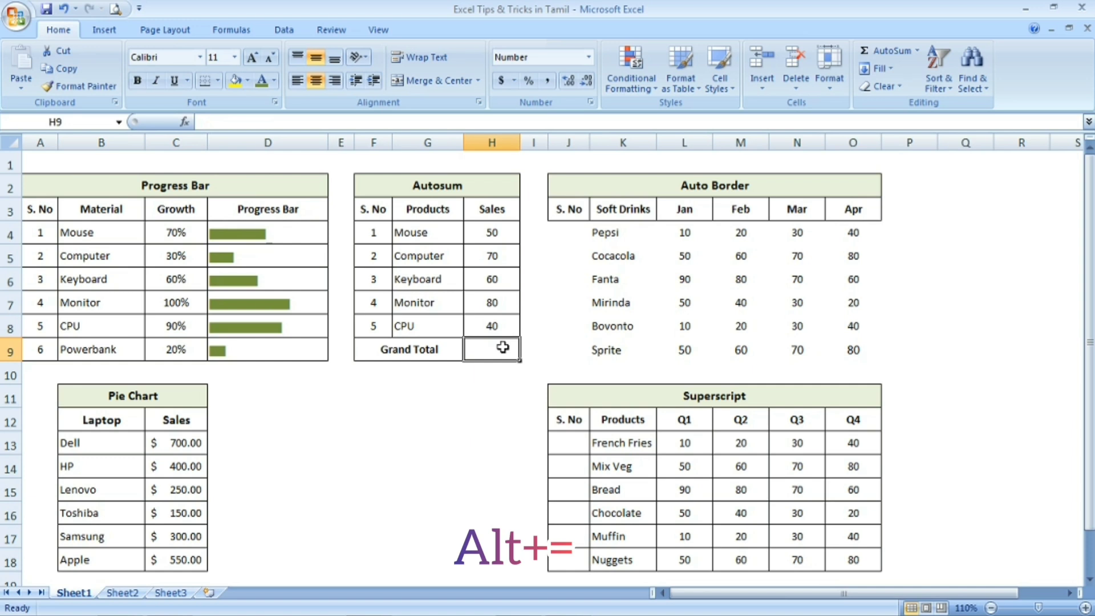
key(alt+equal)
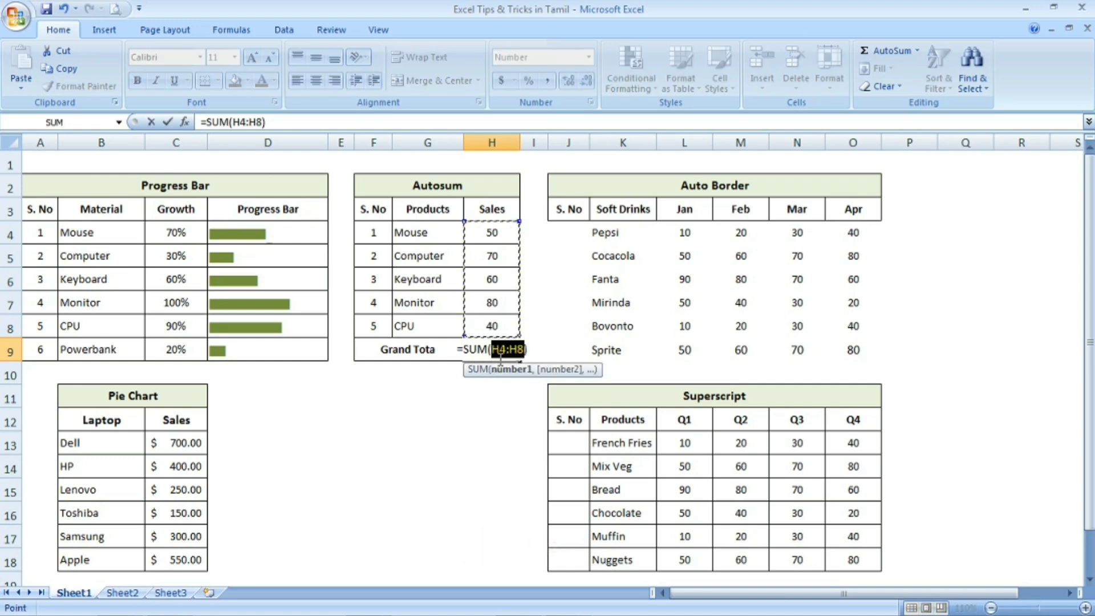
key(Return)
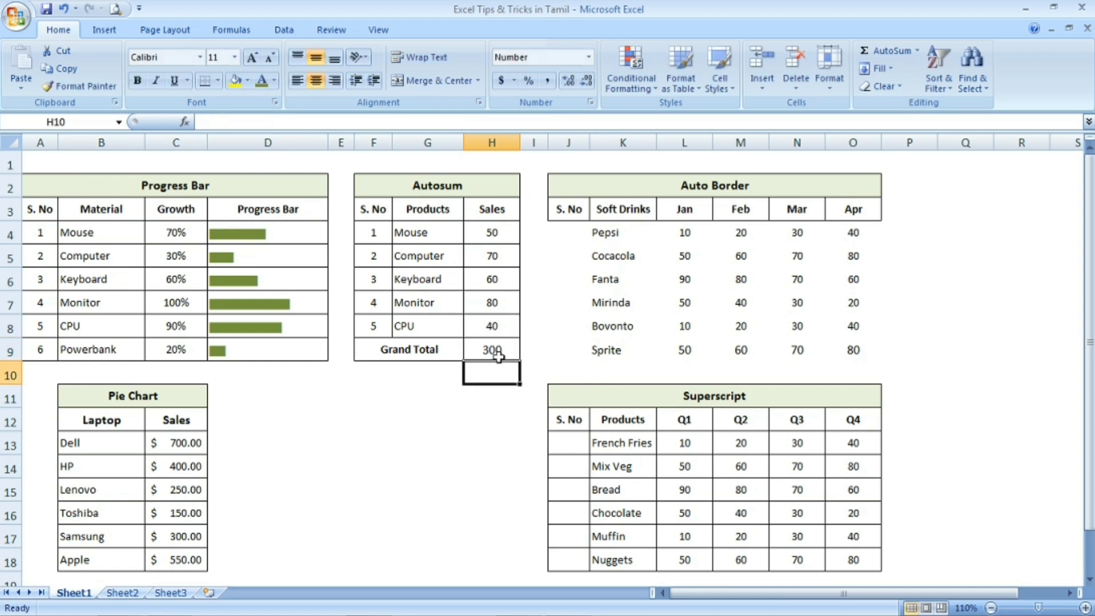
Check the Grand Total formula in H9 against the Sales values above it.
click(502, 344)
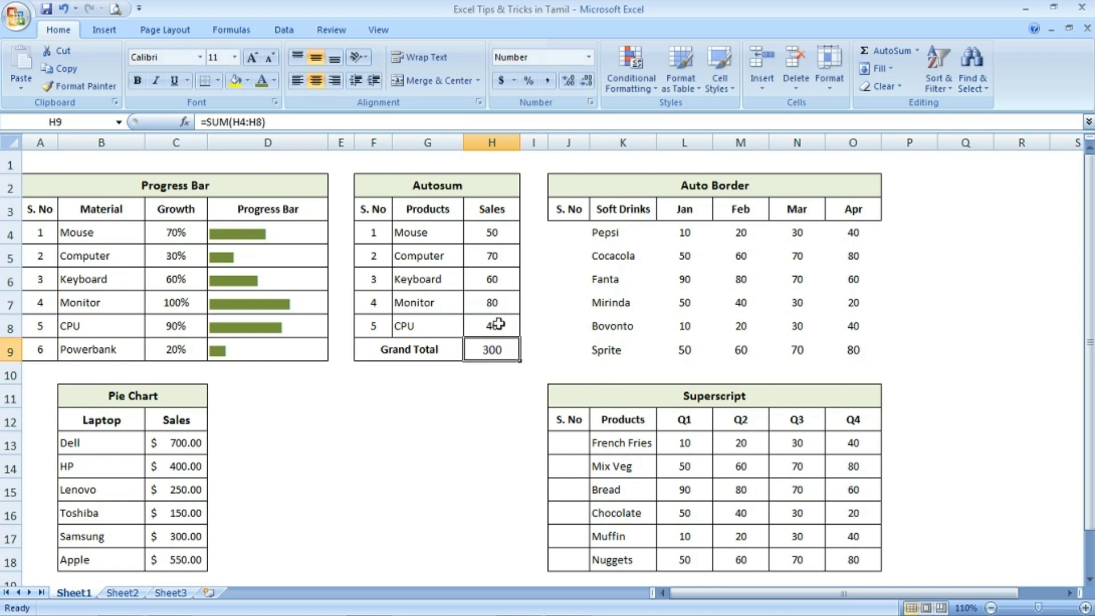
click(490, 368)
click(490, 348)
click(490, 279)
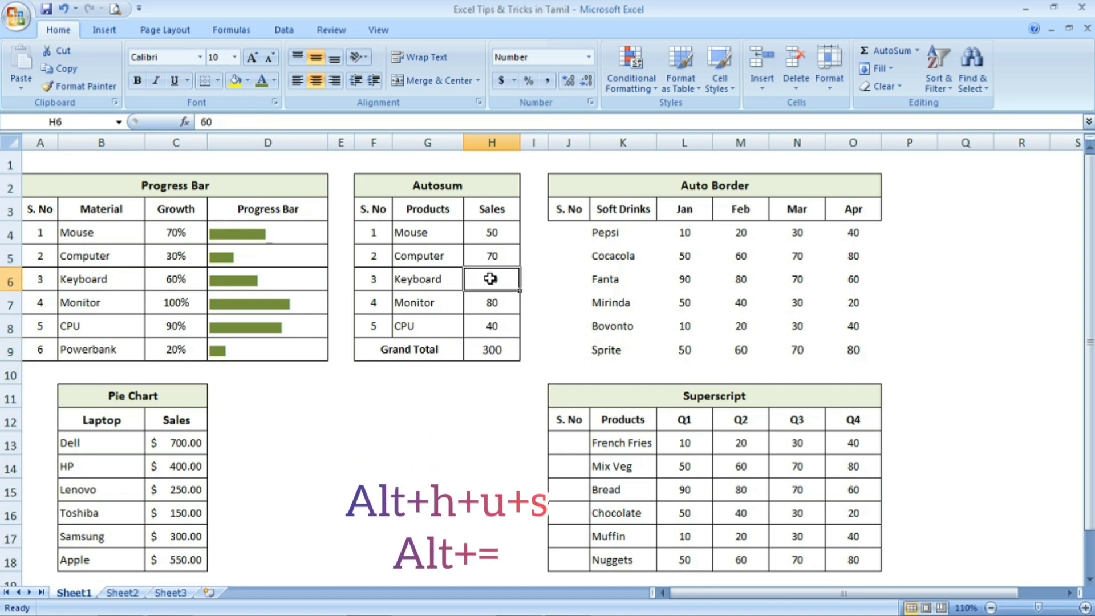
click(493, 255)
click(493, 357)
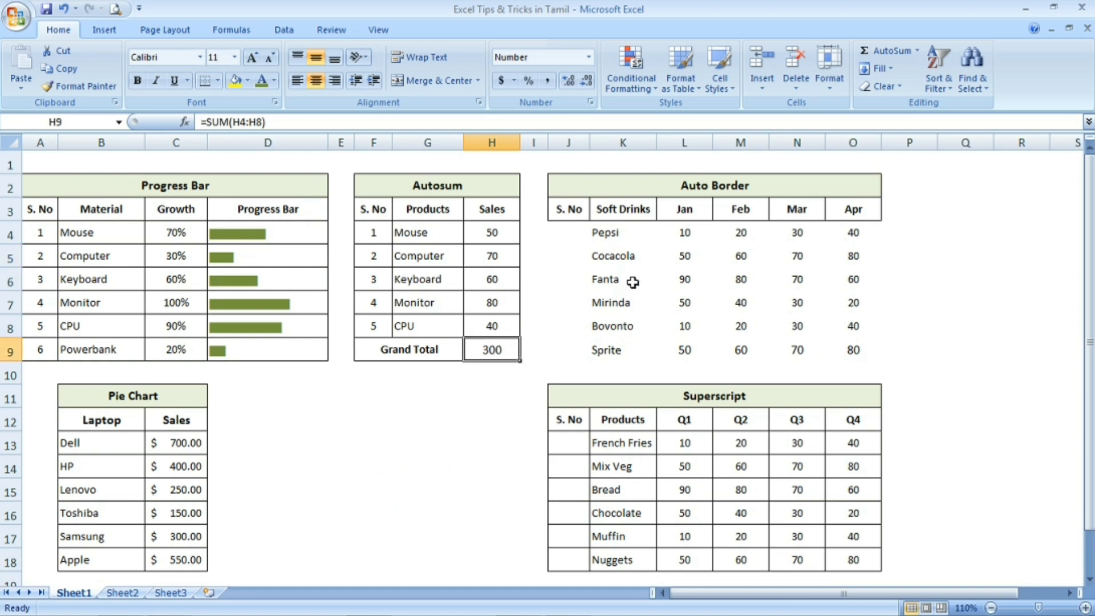
Try the serial numbers 1 and 2 in J4:J5 of the Auto Border table and clear both cells again.
click(567, 230)
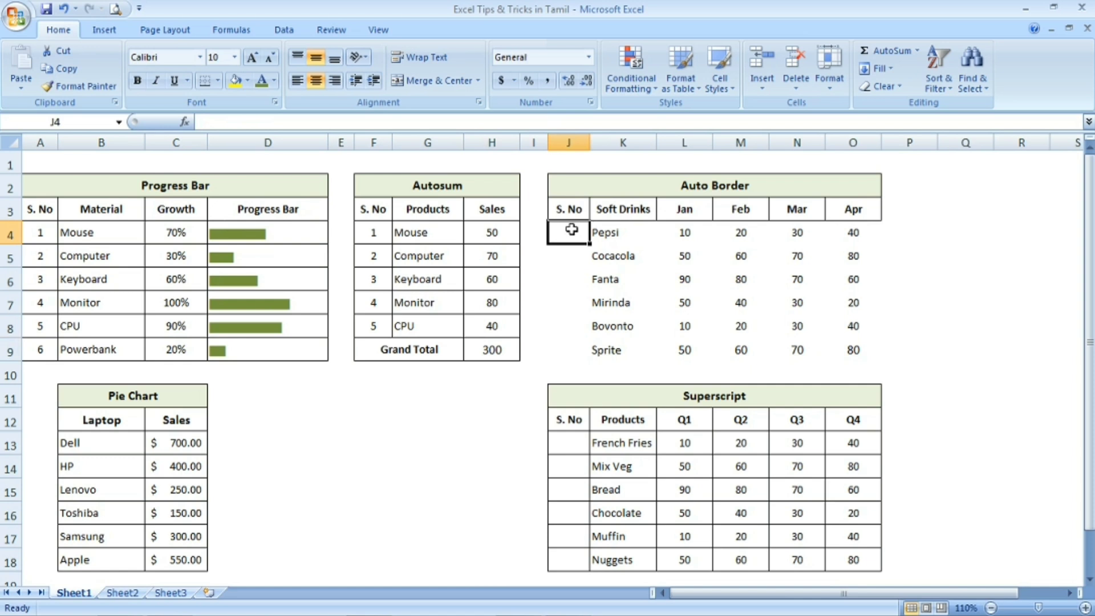
click(609, 185)
click(572, 233)
text(1)
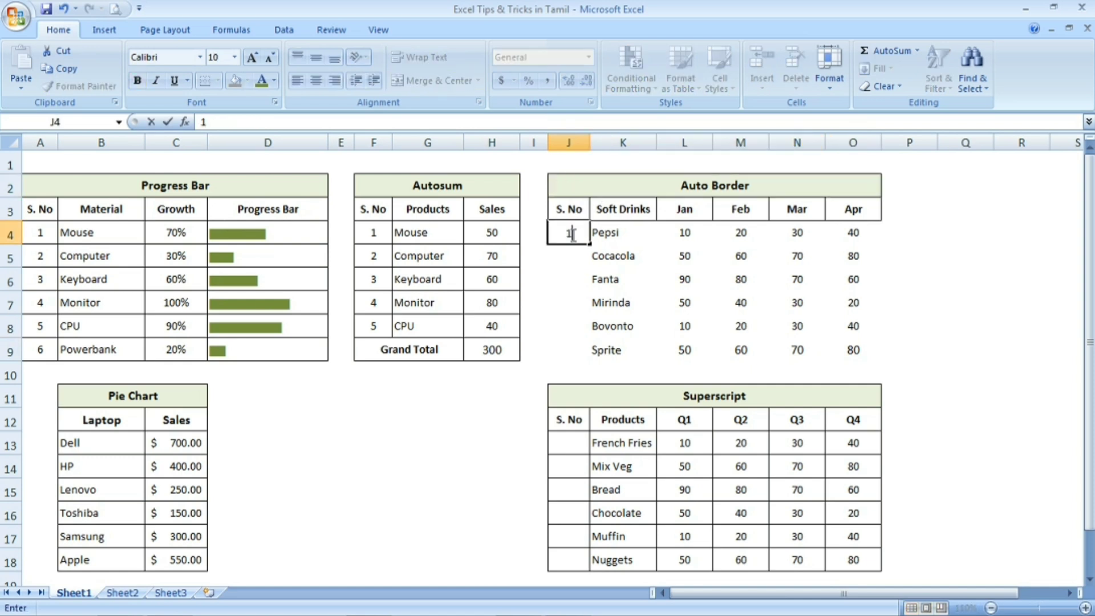
key(Return)
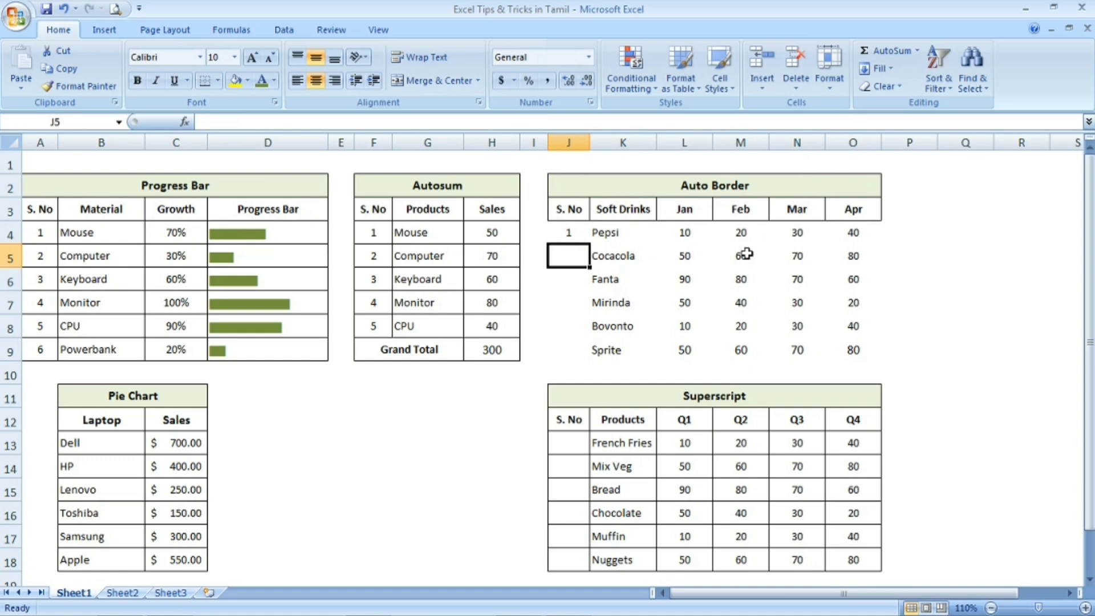
text(2)
key(Return)
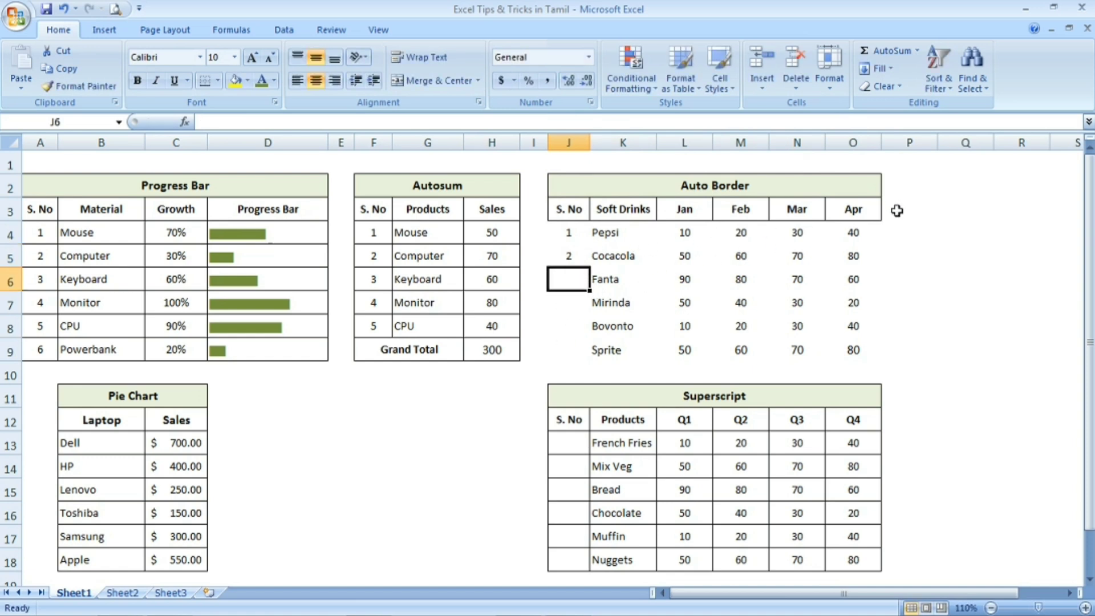
click(570, 238)
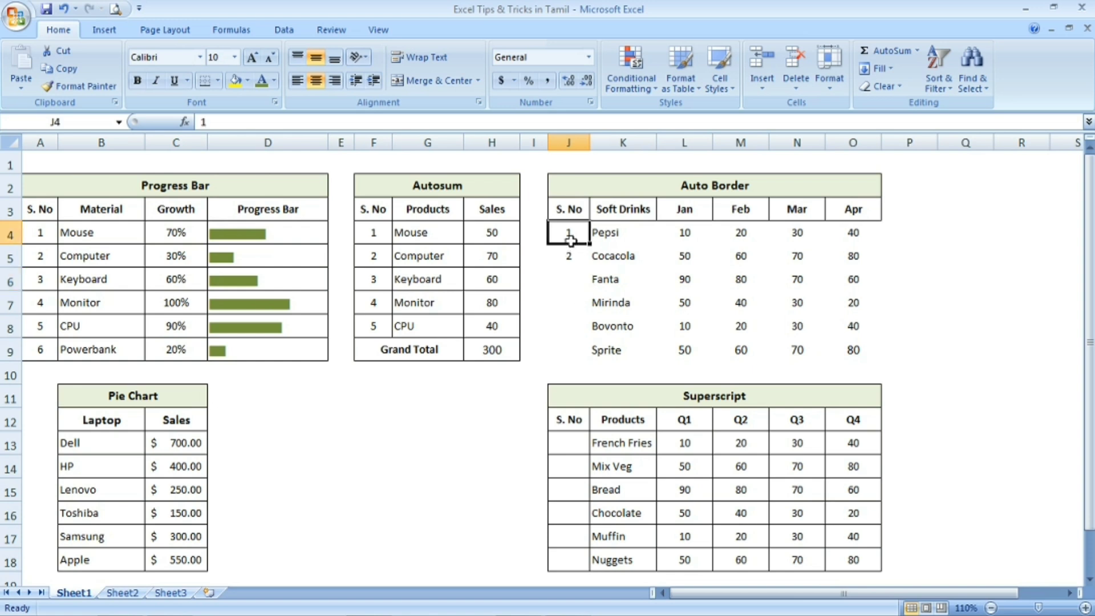
drag(570, 240, 570, 250)
key(Delete)
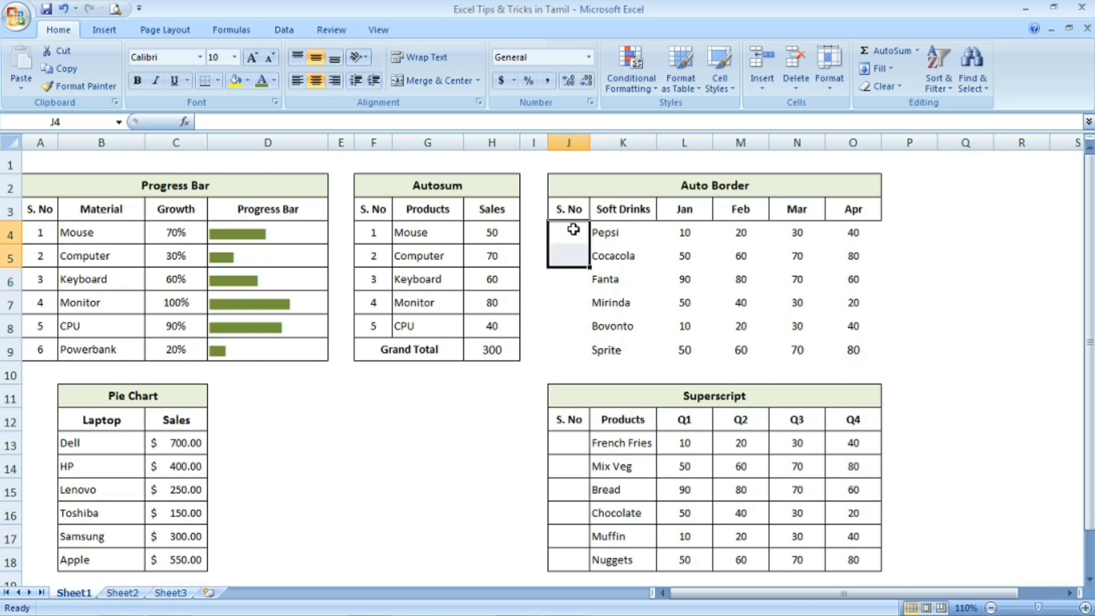
Start a new conditional formatting rule for J4:O9 that uses a formula to determine which cells to format.
click(572, 229)
key(shift+Right)
key(shift+Right)
key(shift+Right)
key(shift+Right)
key(shift+Right)
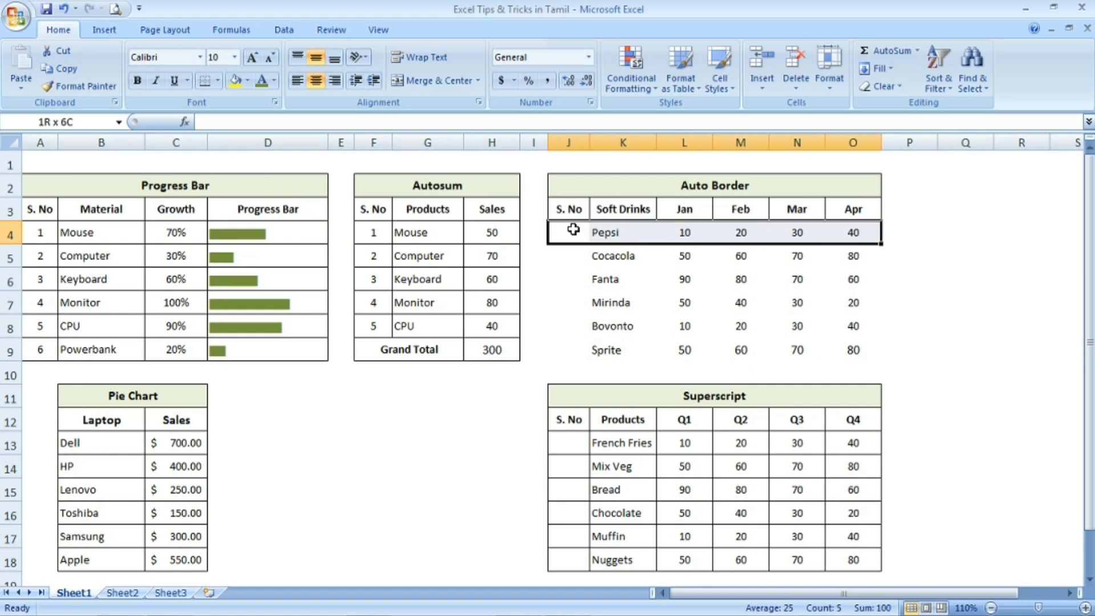
key(shift+Down)
key(shift+Down)
key(shift+Down)
key(shift+Down)
key(shift+Down)
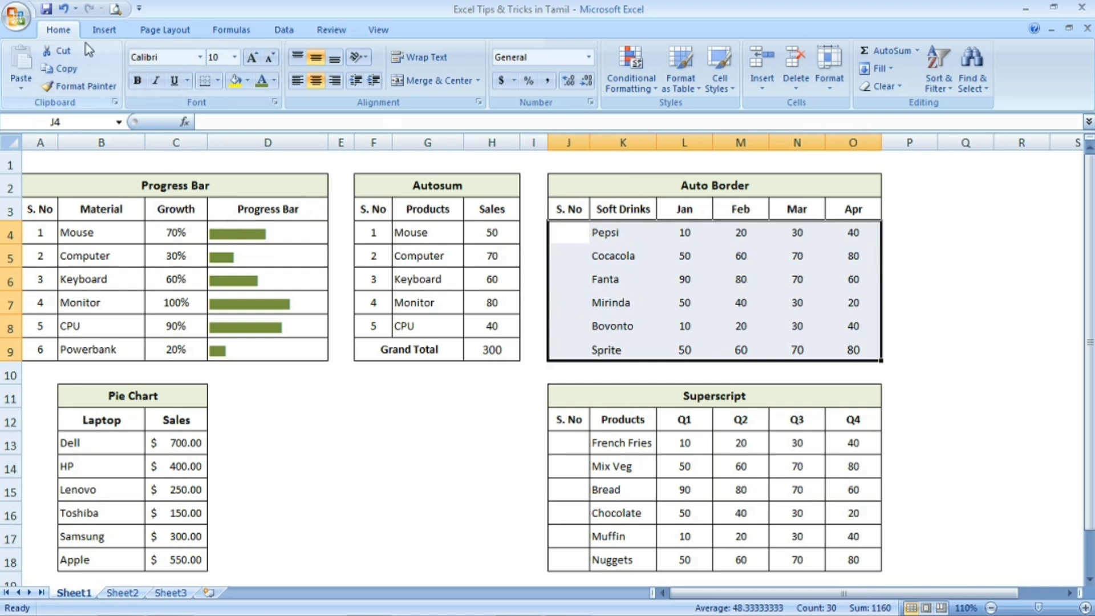
click(638, 91)
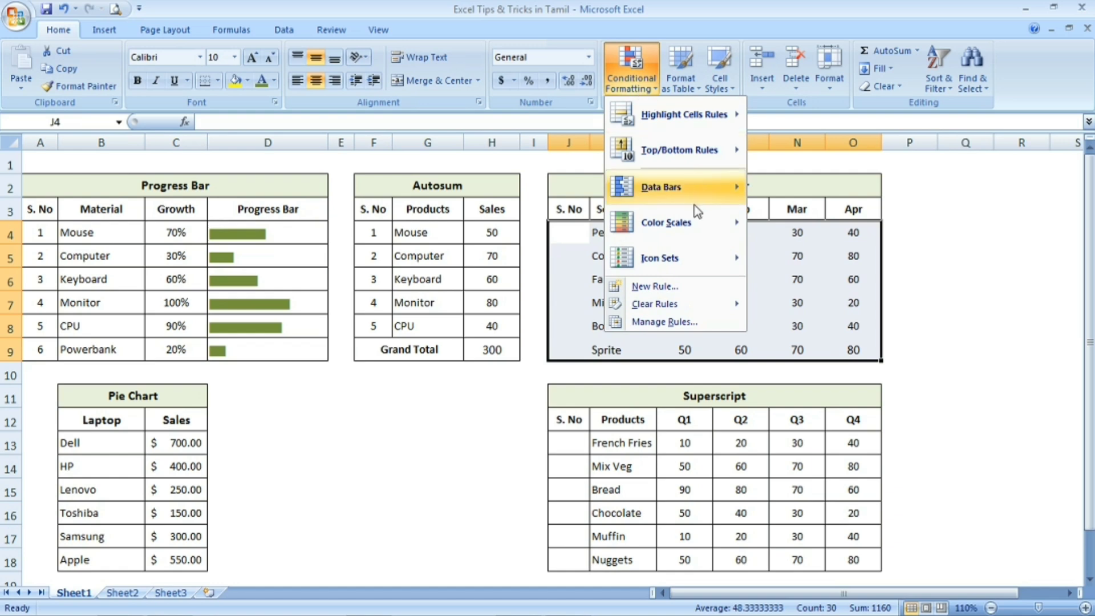
click(671, 288)
drag(652, 244, 775, 280)
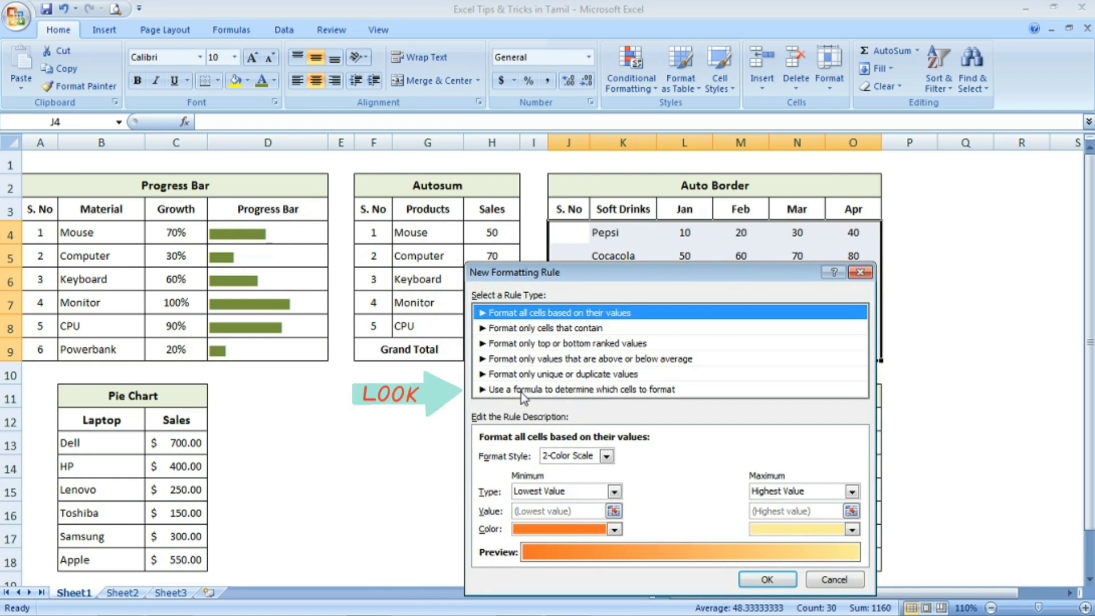
click(562, 392)
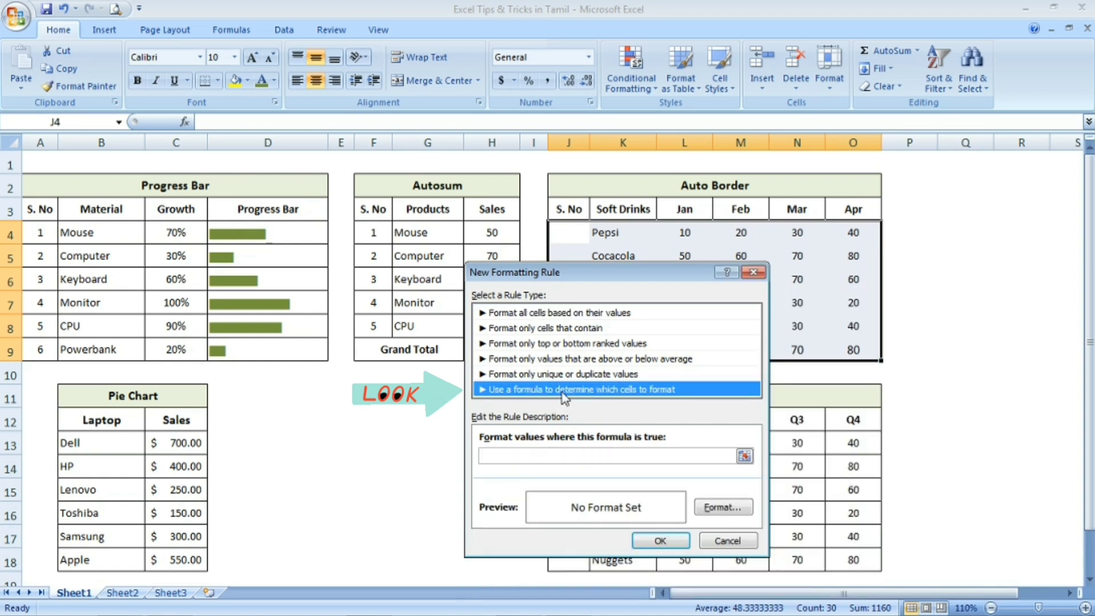
Set the new rule's condition to the formula =$J4<>"".
click(527, 458)
text(=)
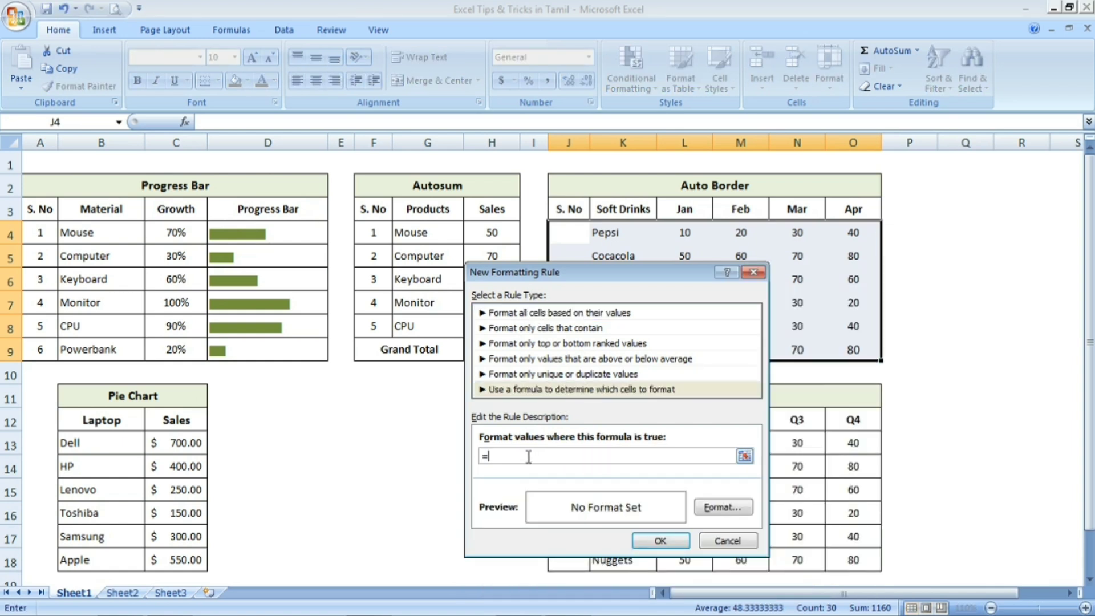
click(562, 233)
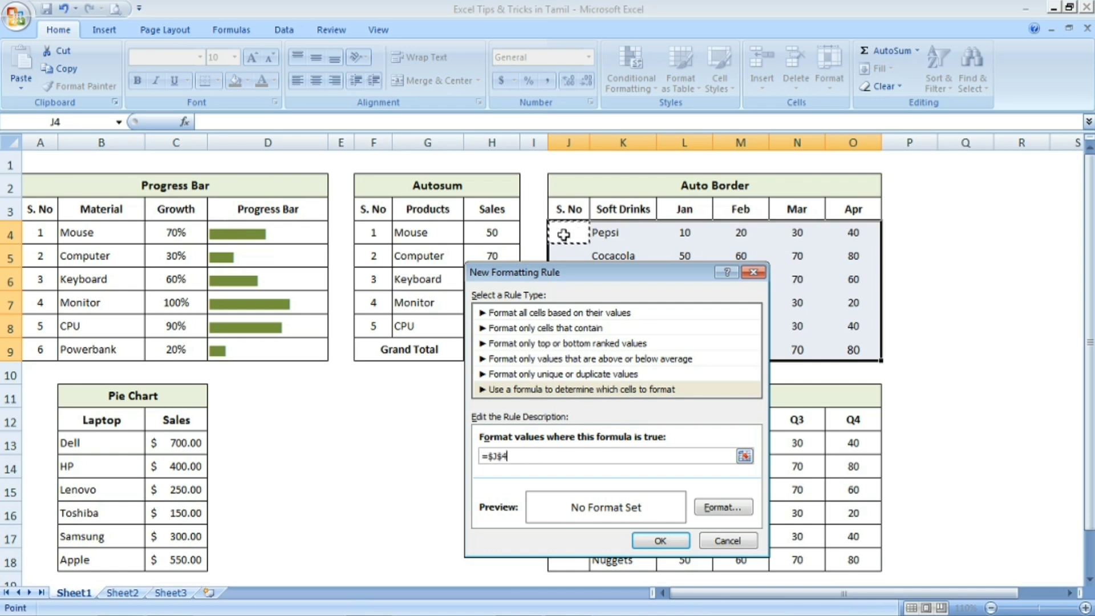
click(503, 456)
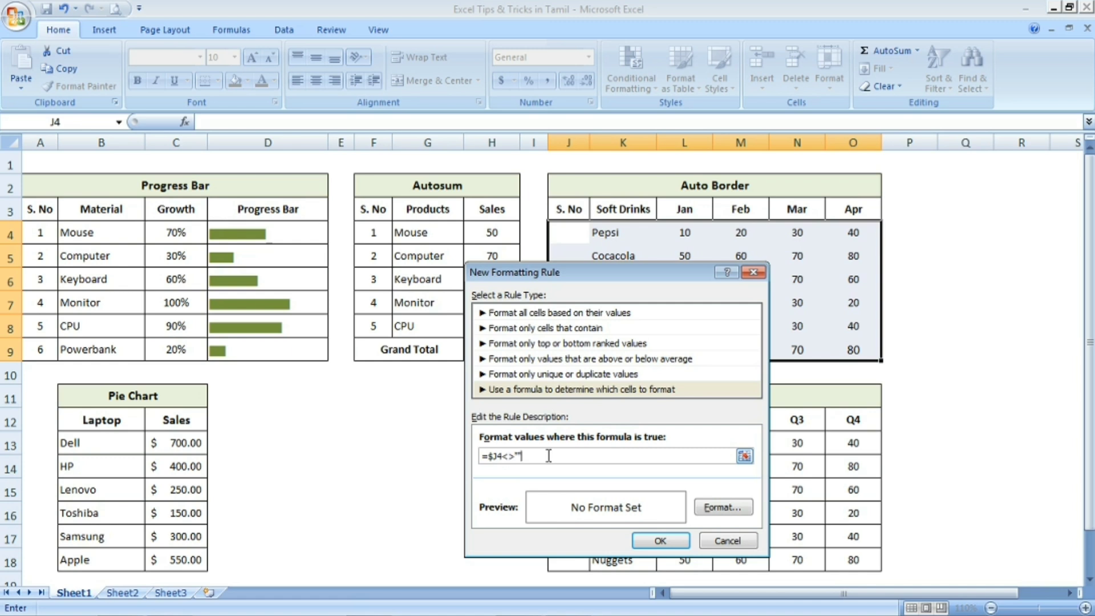
Give the rule's format a thin solid outline border in the automatic colour.
click(722, 507)
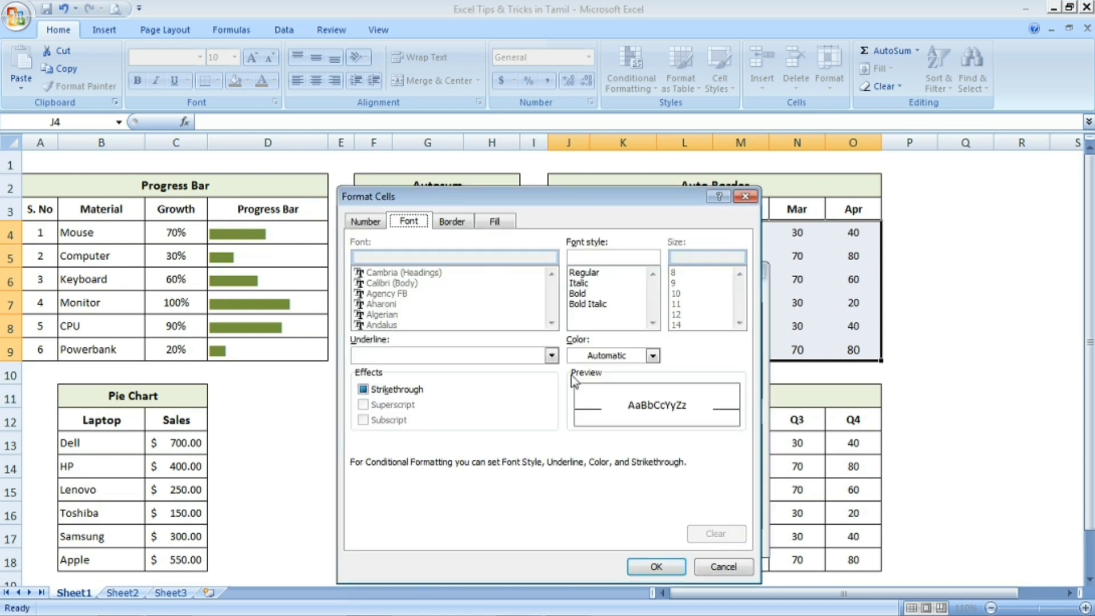
click(448, 222)
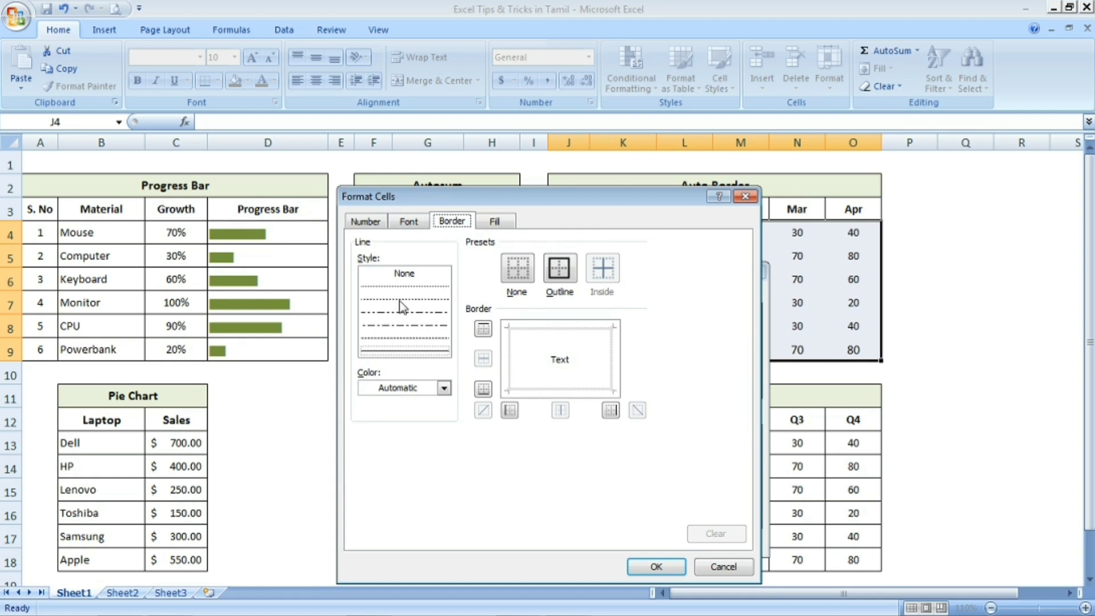
click(399, 353)
click(557, 279)
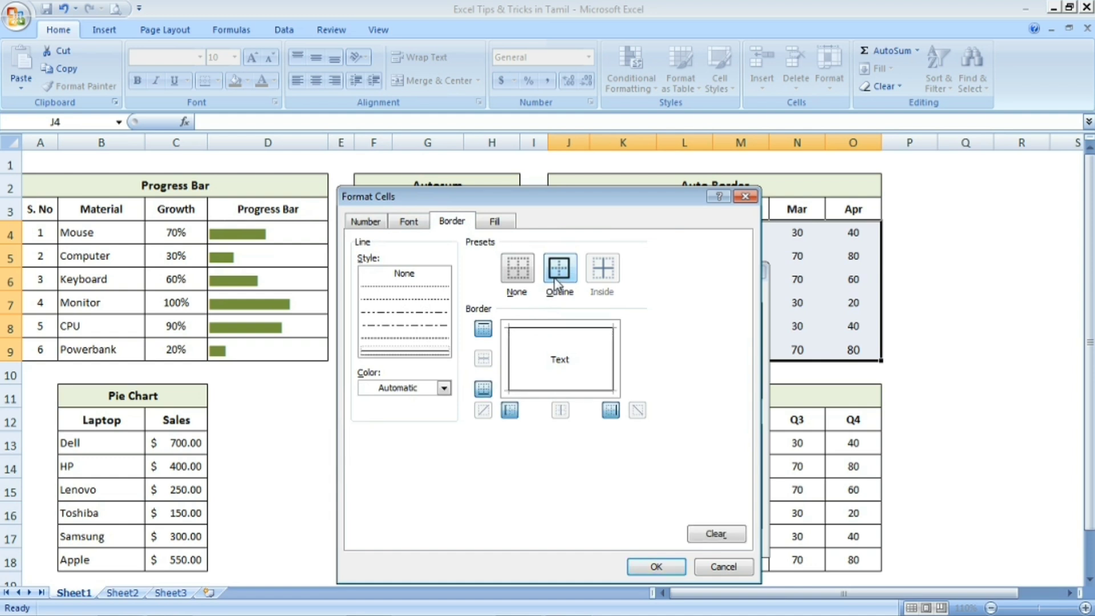
click(655, 563)
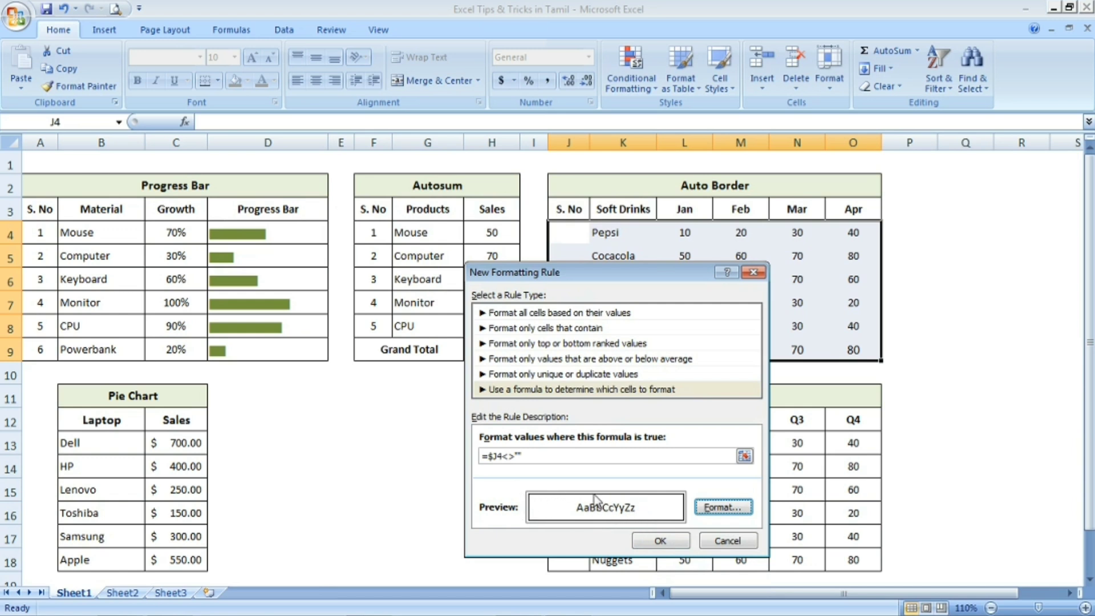
Apply the new formatting rule and enter the serial numbers 1 and 2 in J4:J5 of the Auto Border table.
click(661, 542)
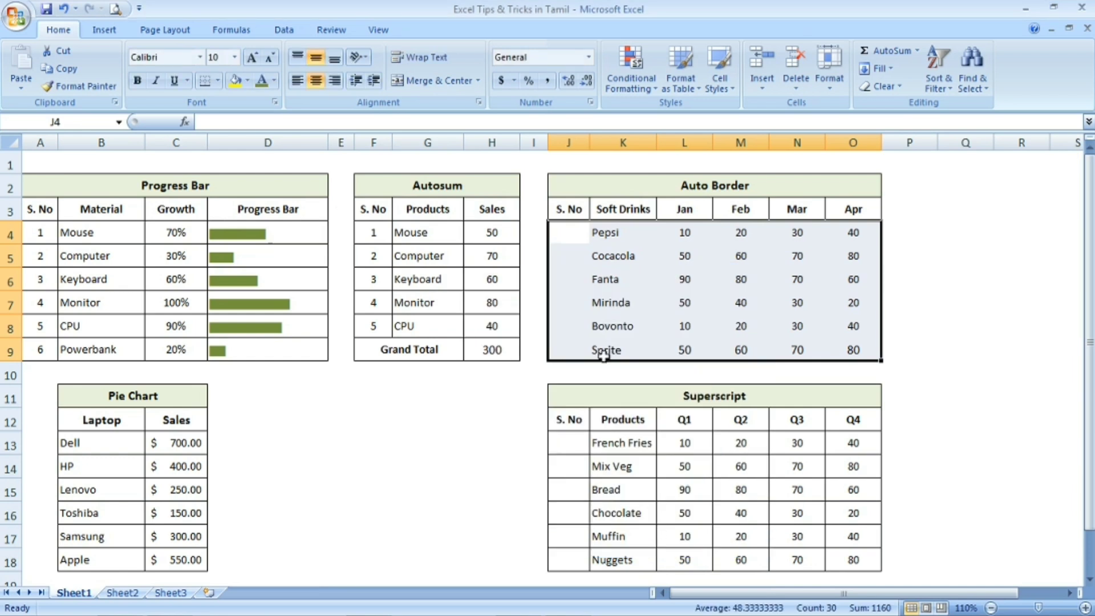
click(577, 231)
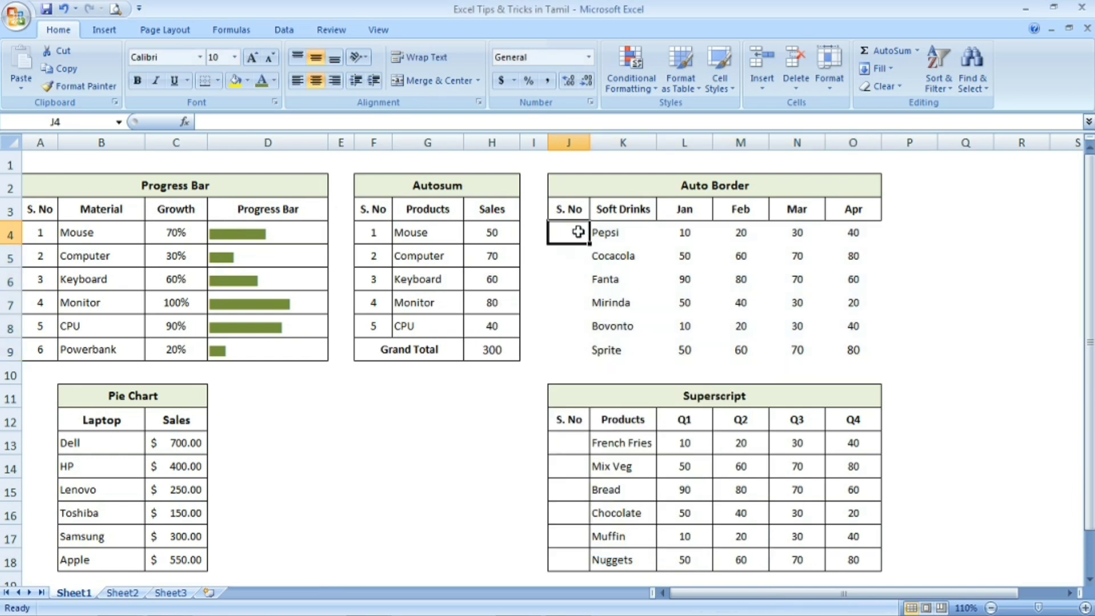
text(1)
key(Return)
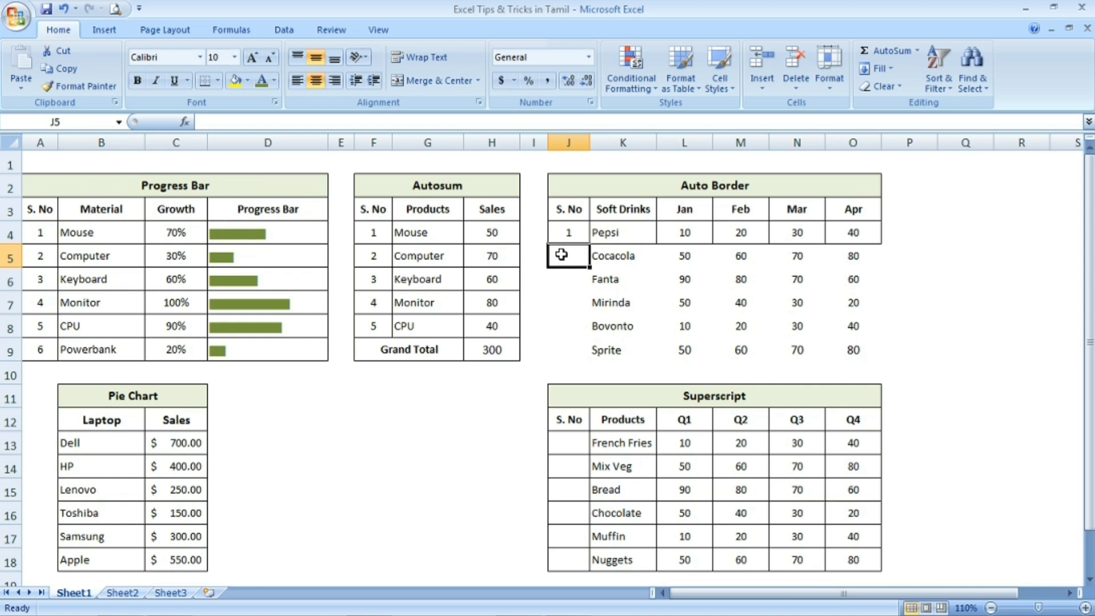
text(2)
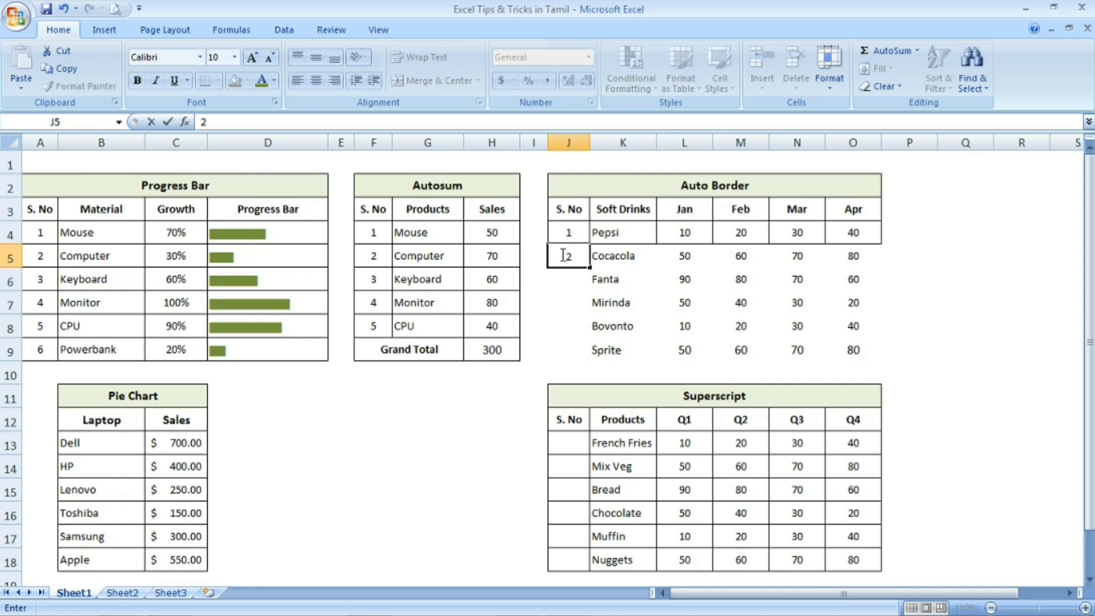
key(Return)
click(610, 255)
key(Right)
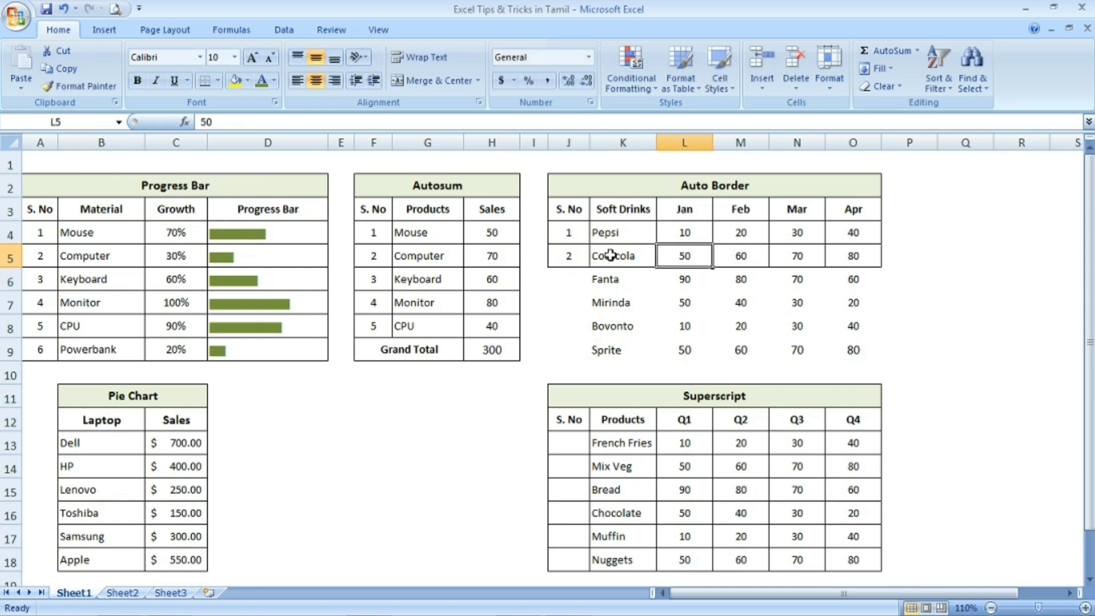
Enter the serial numbers 3, 4, 5 and 6 in J6:J9 of the Auto Border table.
click(571, 283)
text(3)
key(Return)
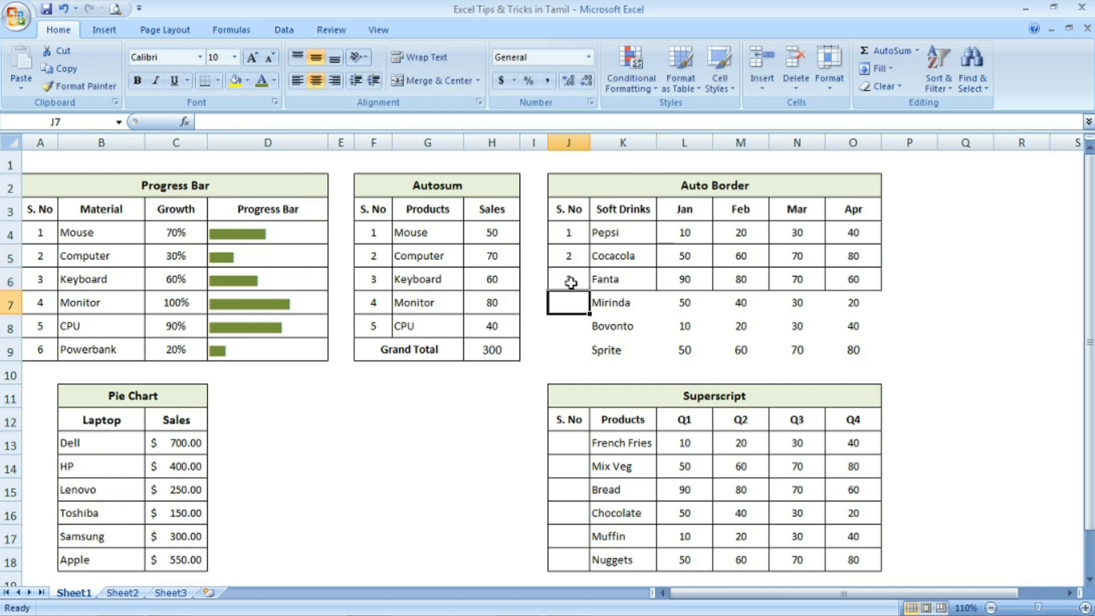
text(4)
key(Return)
text(5)
key(Return)
text(6)
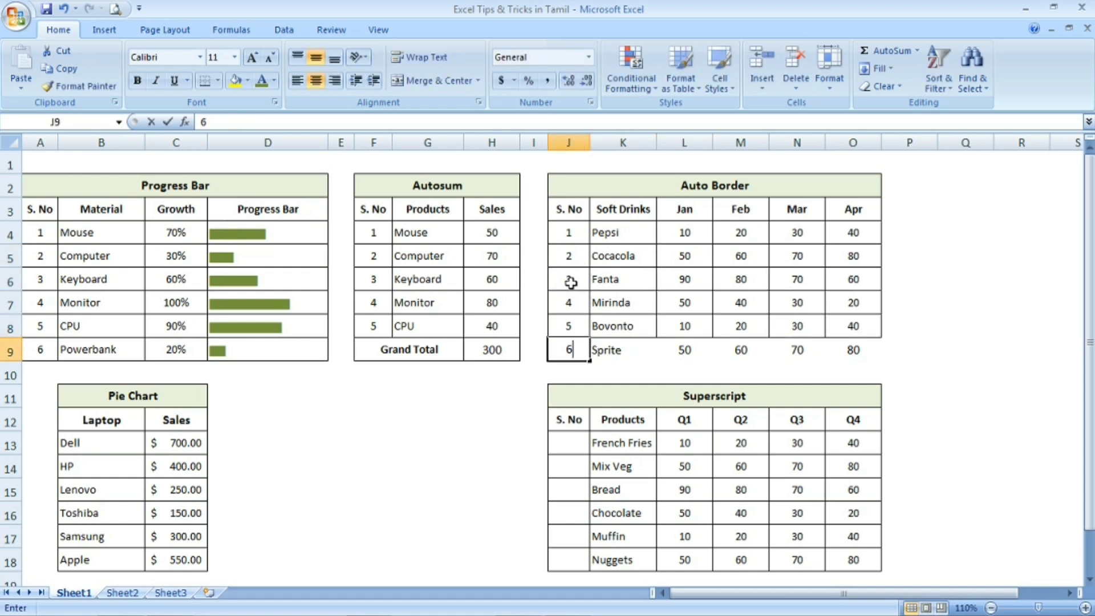
key(Return)
click(730, 328)
click(727, 280)
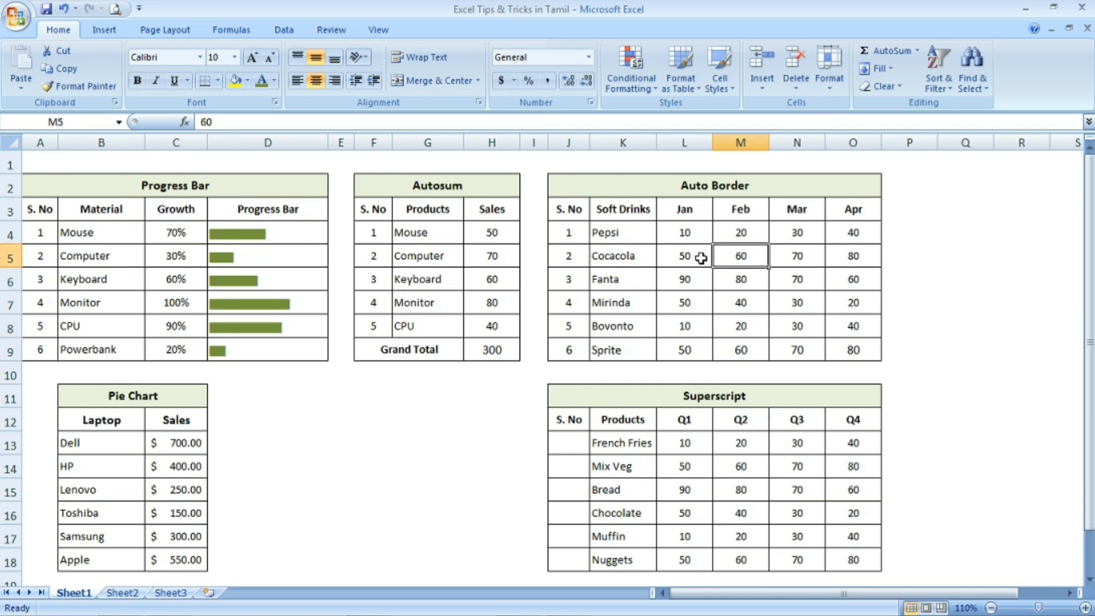
click(682, 264)
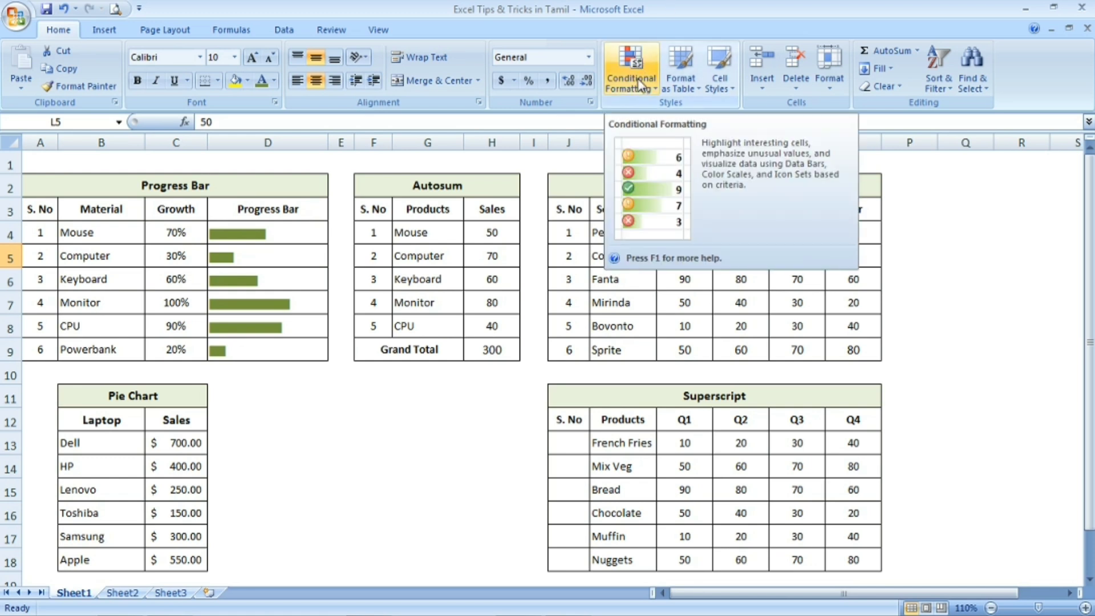
click(596, 307)
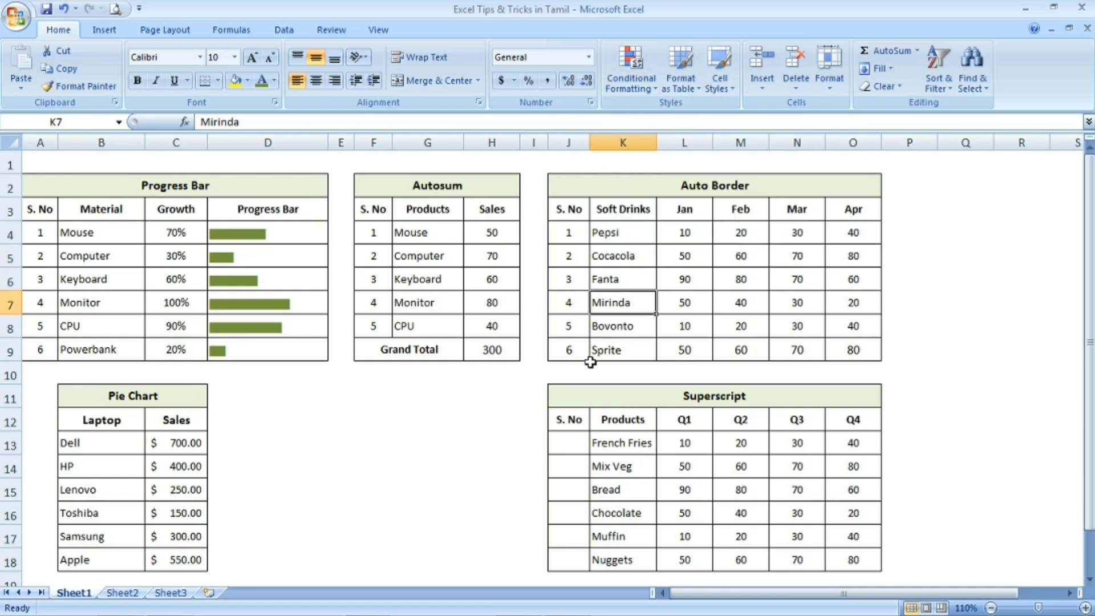
Try the ordinals 1st, 2nd and 3rd in J13:J15 of the Superscript table and clear the three cells again.
click(575, 440)
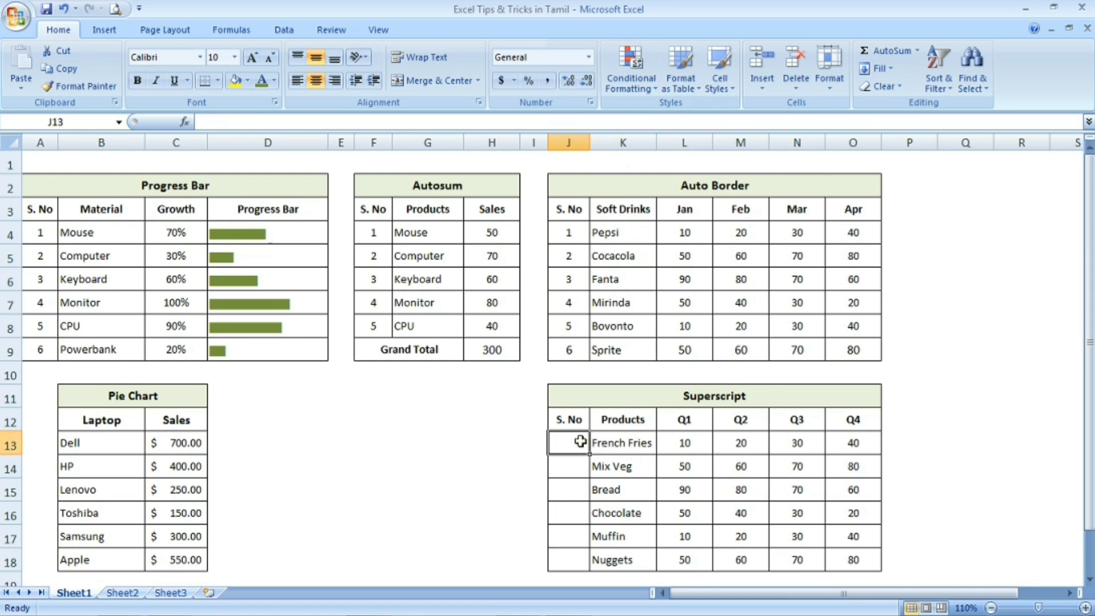
text(1st)
key(Return)
text(2nd)
key(Return)
text(3rd)
key(Return)
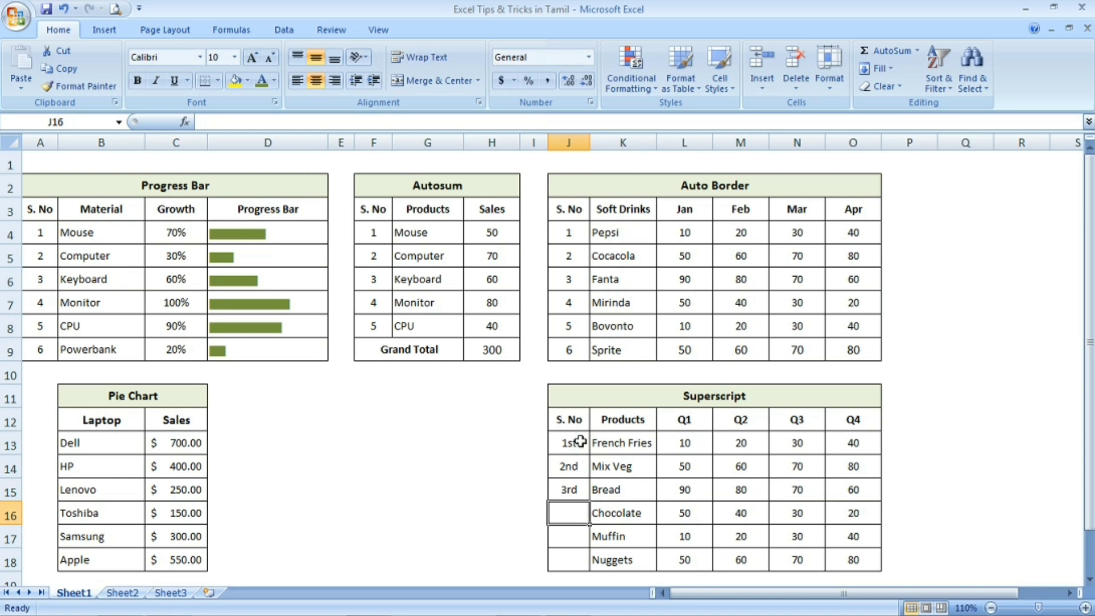
click(578, 443)
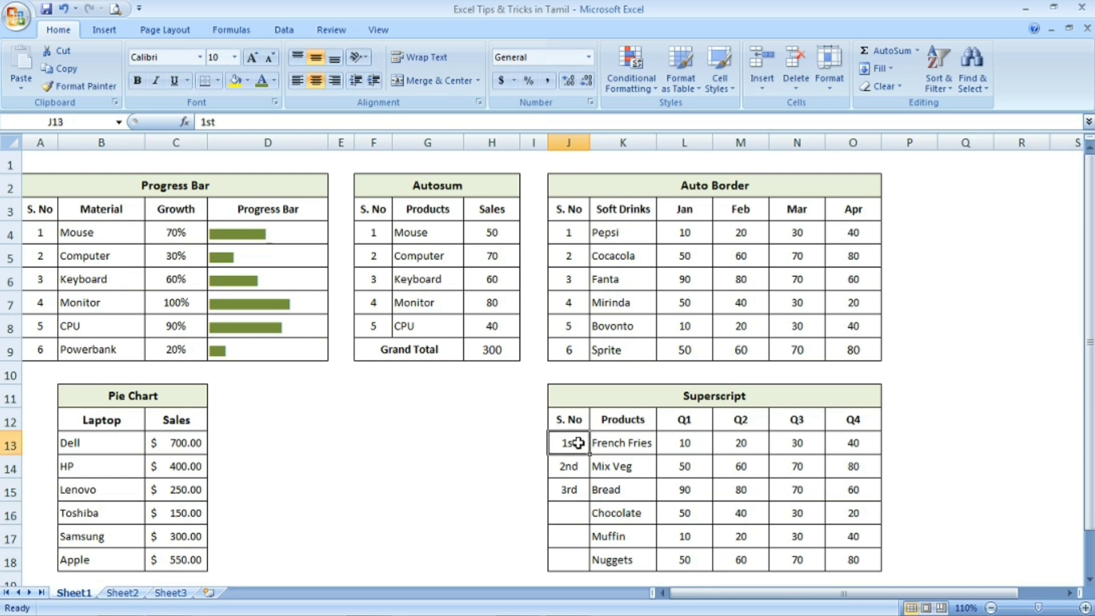
key(shift+Down)
key(shift+Down)
key(Delete)
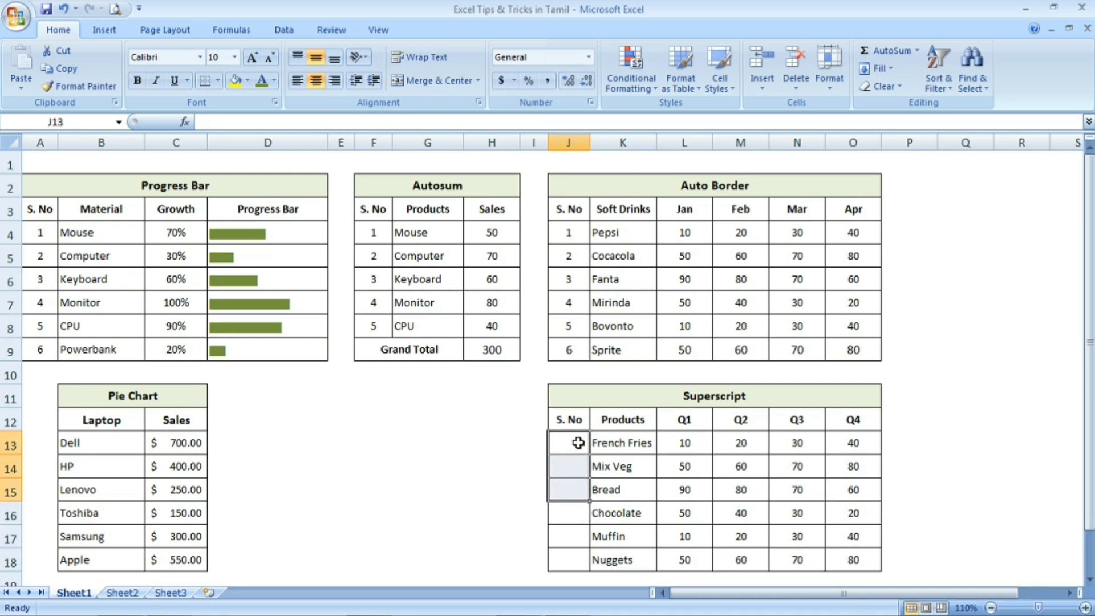
Enter 1st as the serial number for French Fries in J13 of the Superscript table.
click(576, 443)
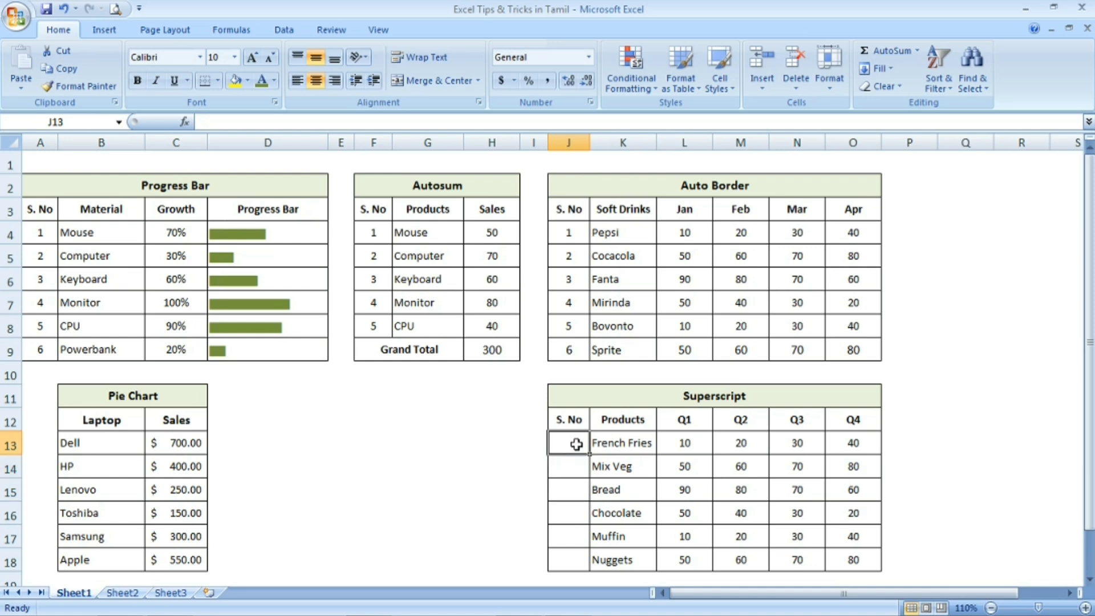
text(1st)
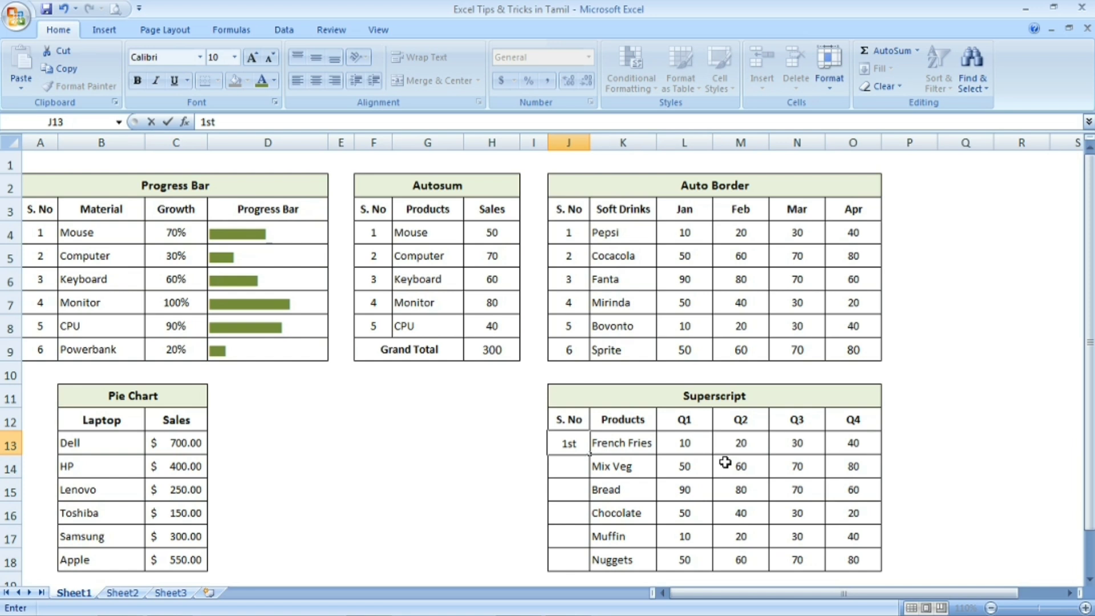
key(shift+Left)
key(Right)
key(Left)
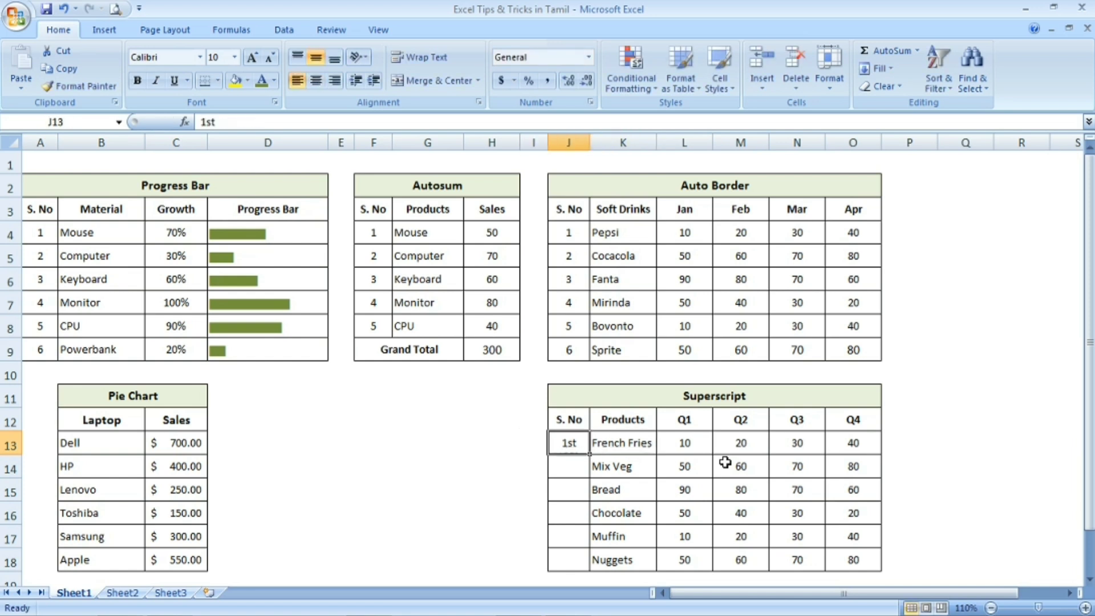
Format only the letters "st" of the serial number in J13 as superscript.
key(F2)
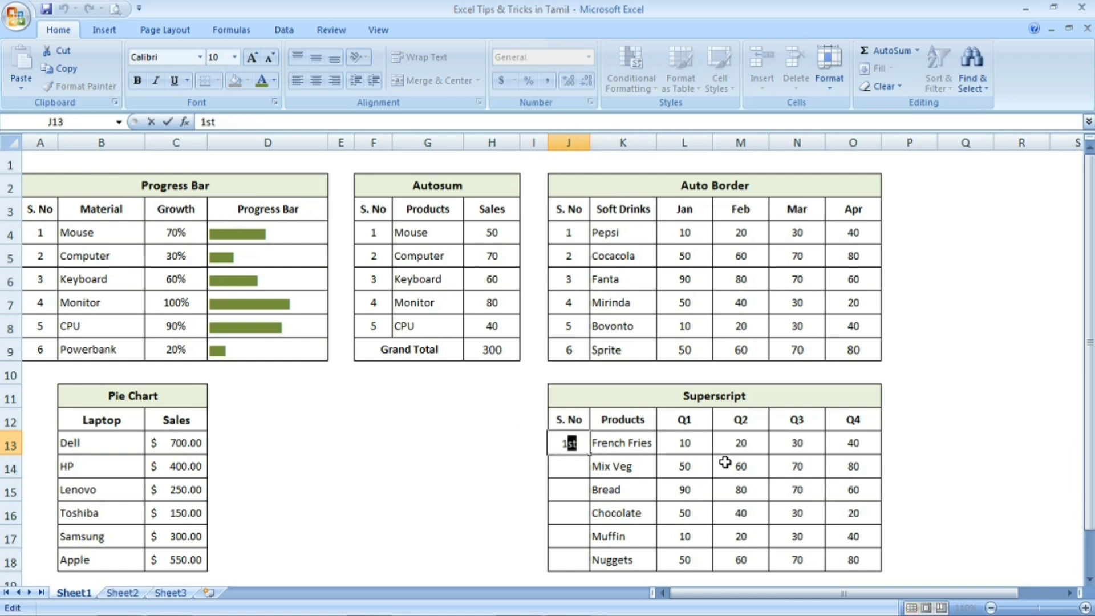
right_click(572, 443)
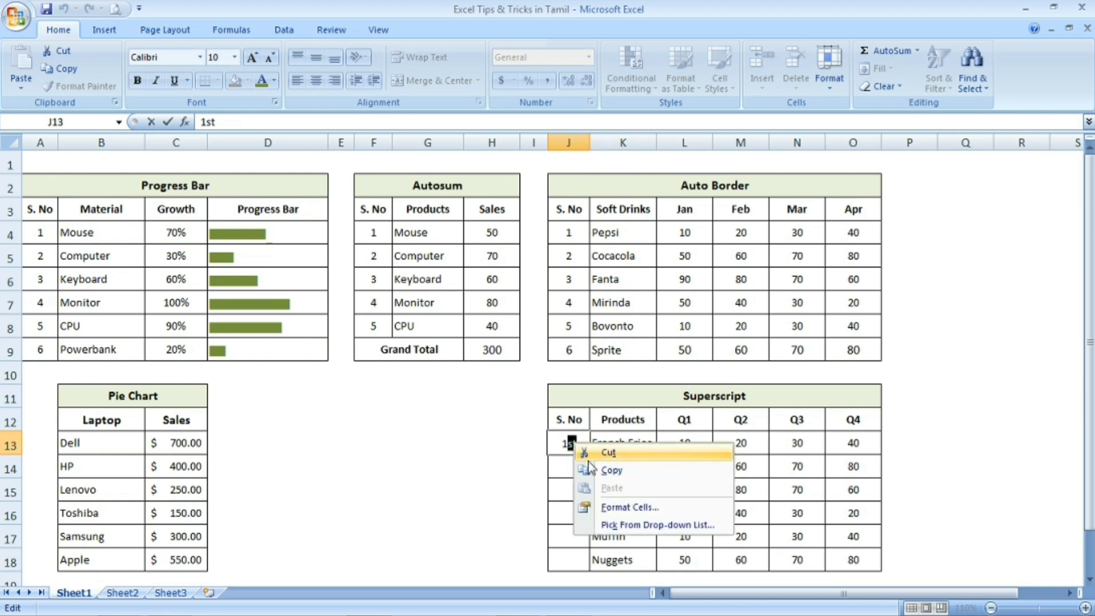
click(642, 509)
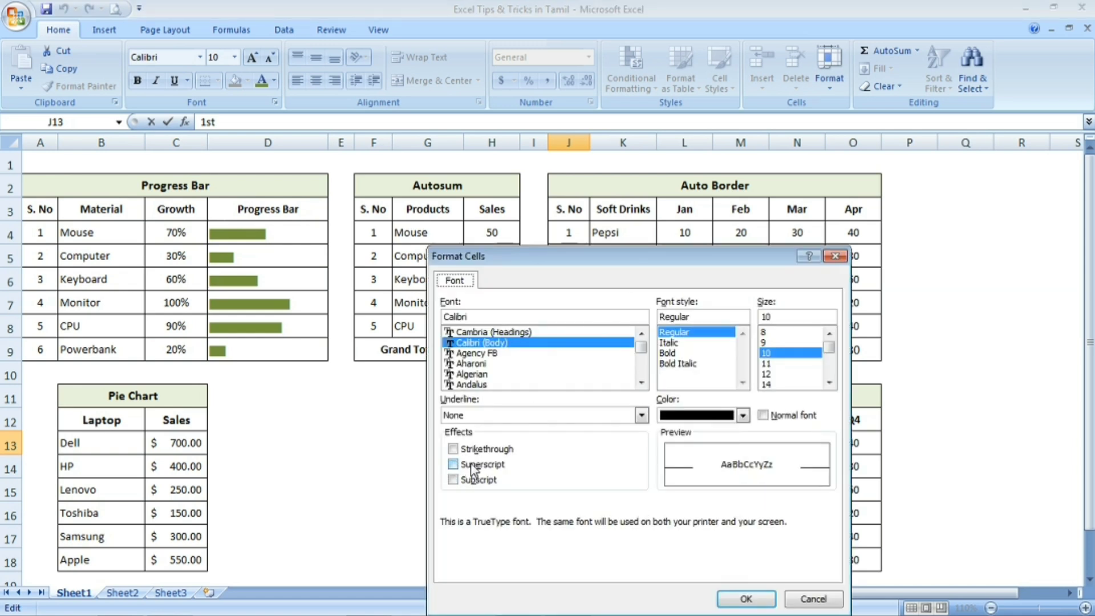
click(454, 465)
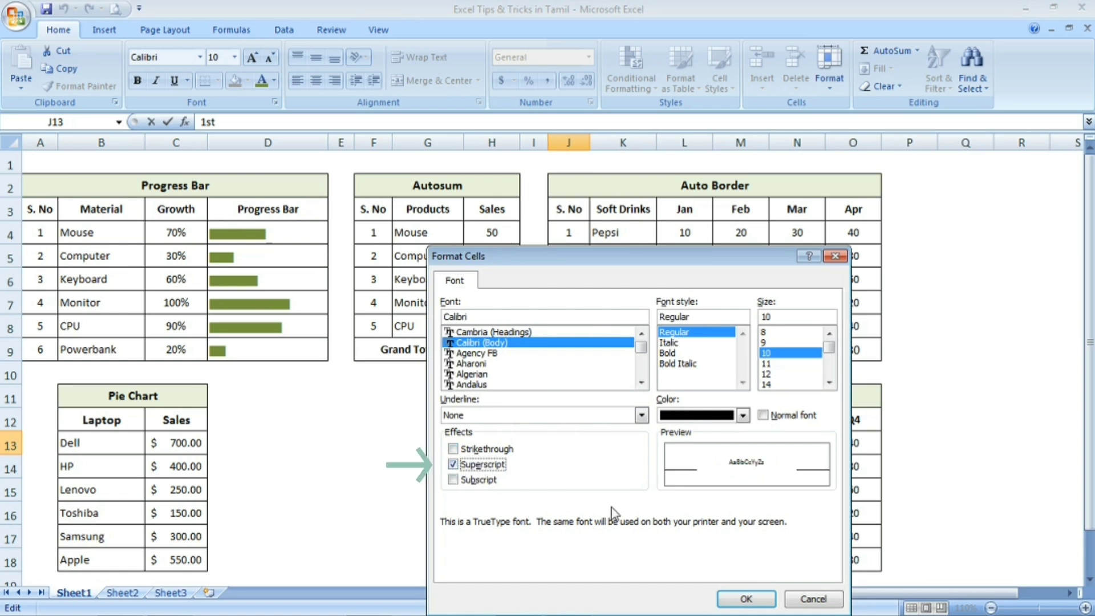
click(453, 464)
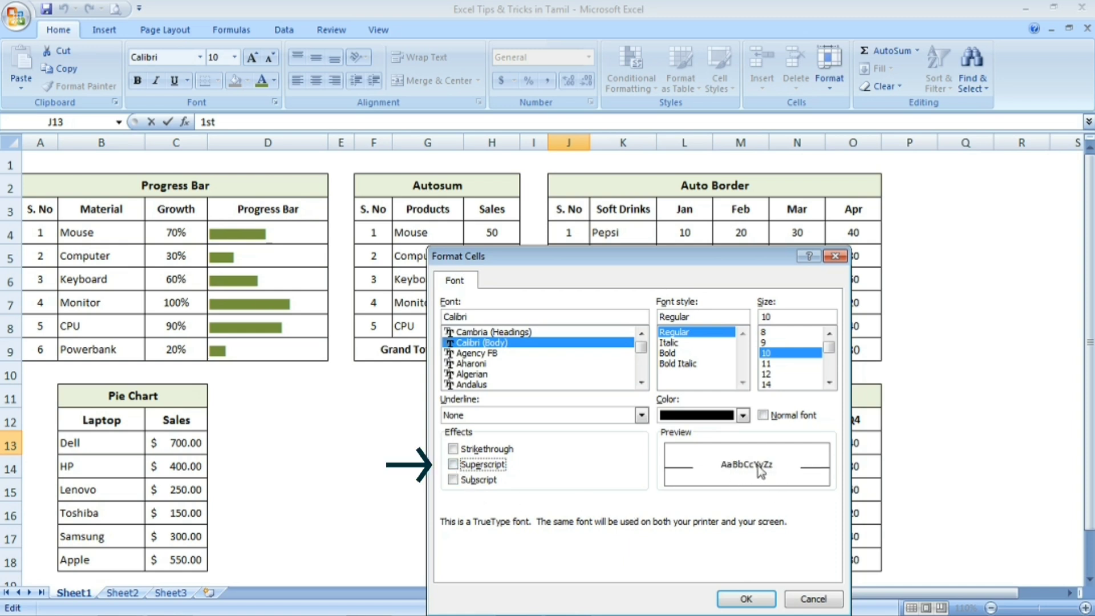
click(453, 464)
click(747, 598)
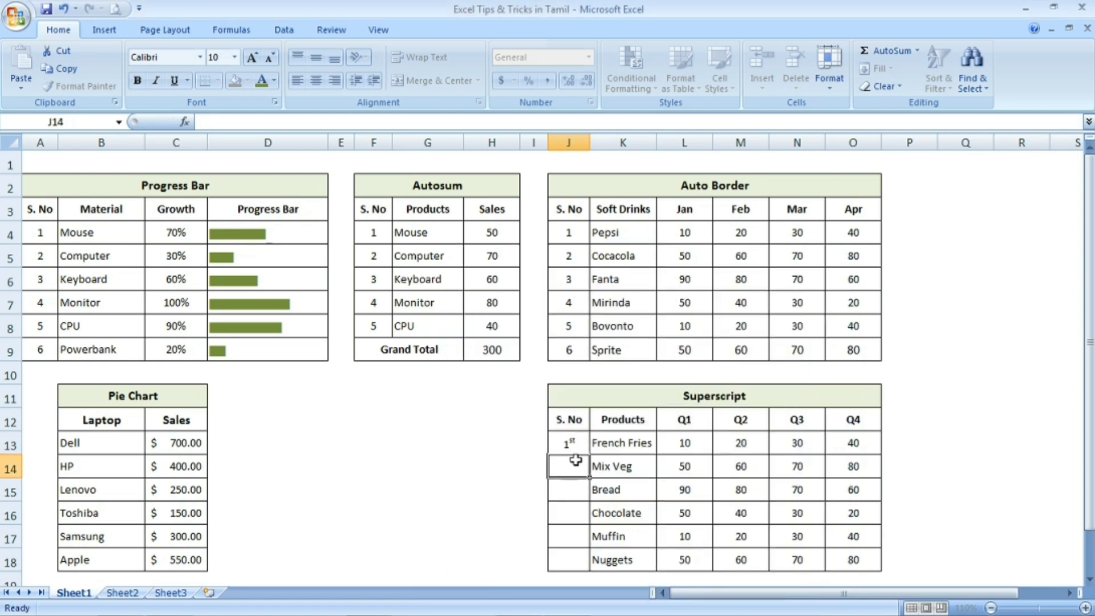
key(Return)
Fill the superscript ordinal series from J13 down to J18 in the Superscript table.
click(568, 442)
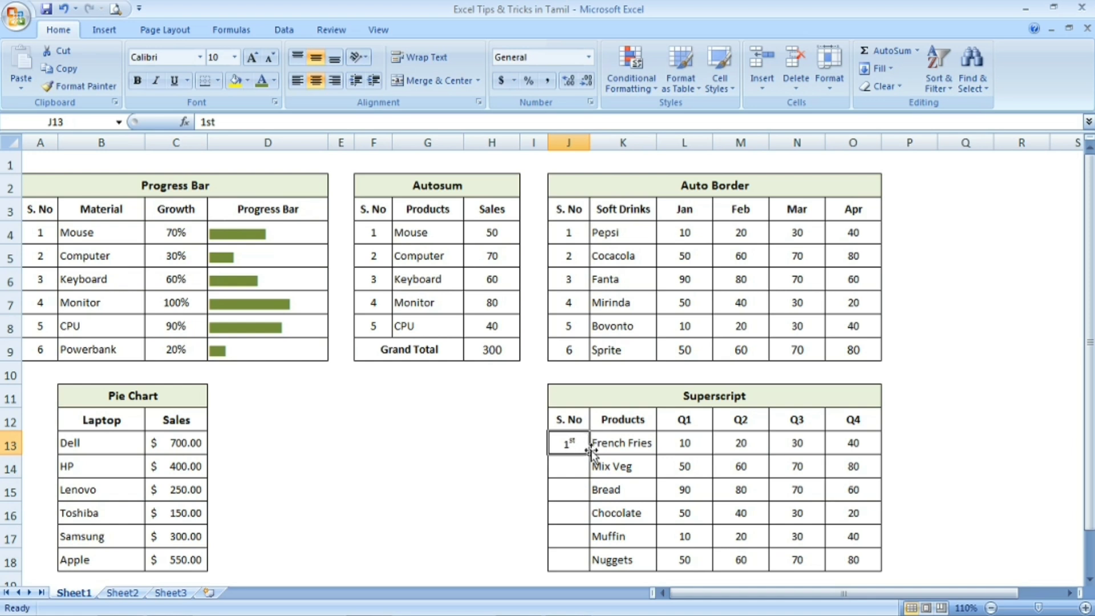
drag(590, 455, 596, 562)
Examine the filled superscript serial numbers in J14:J18 of the Superscript table.
click(571, 465)
key(Down)
key(Down)
key(Down)
key(Down)
click(571, 465)
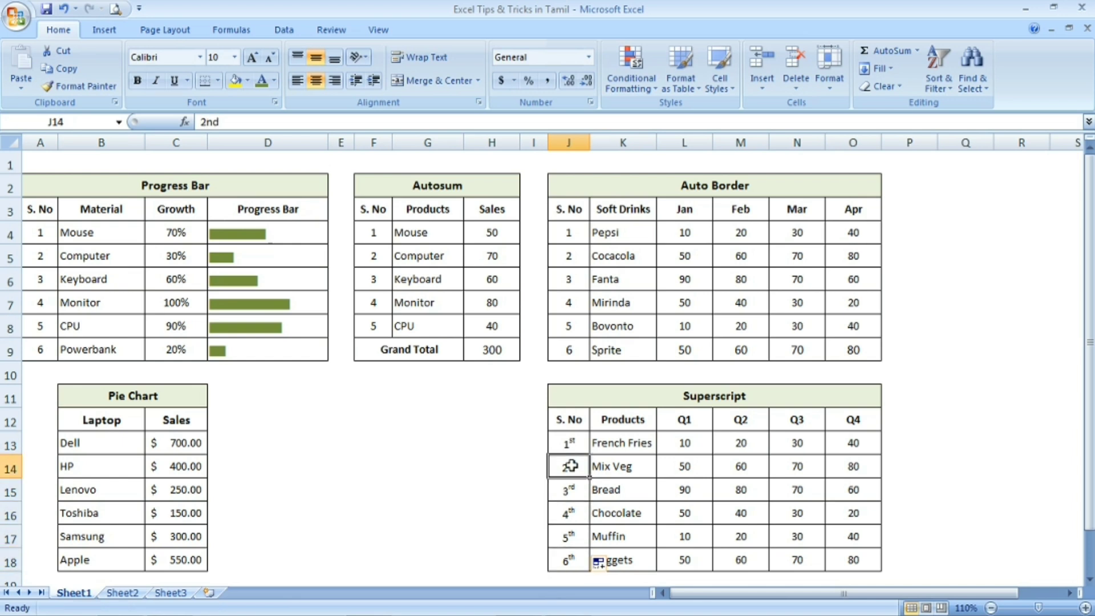
key(Down)
key(Down)
key(Down)
key(Down)
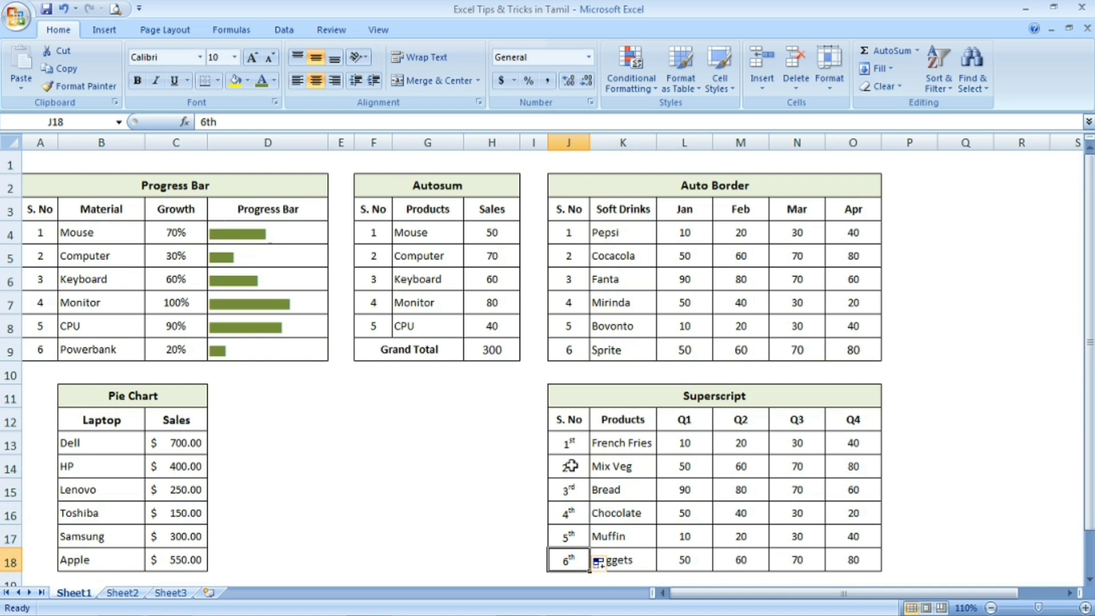
click(592, 469)
click(675, 491)
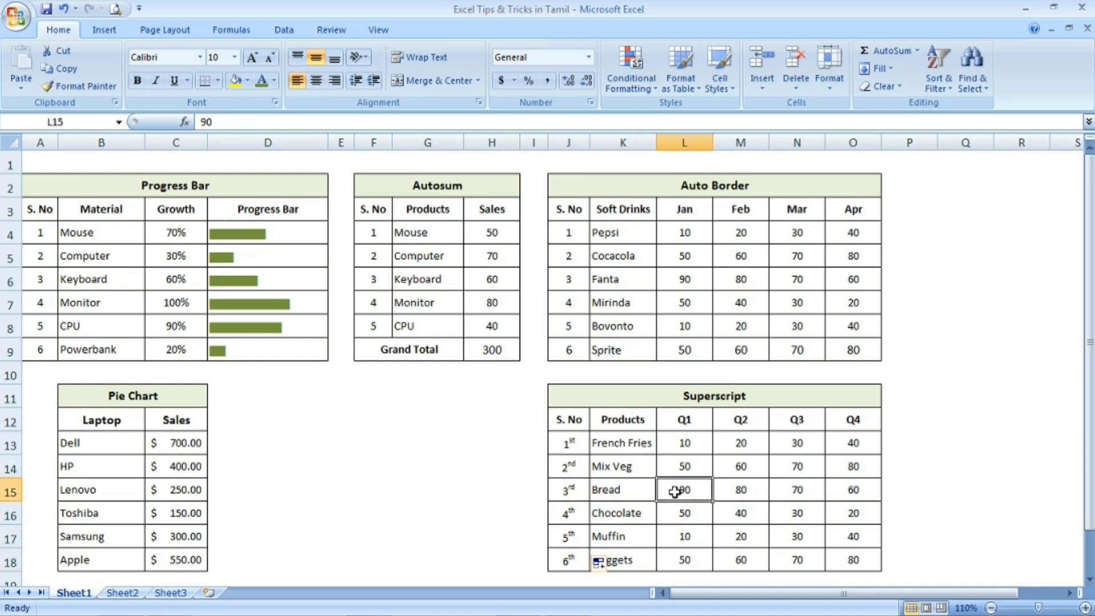
click(709, 511)
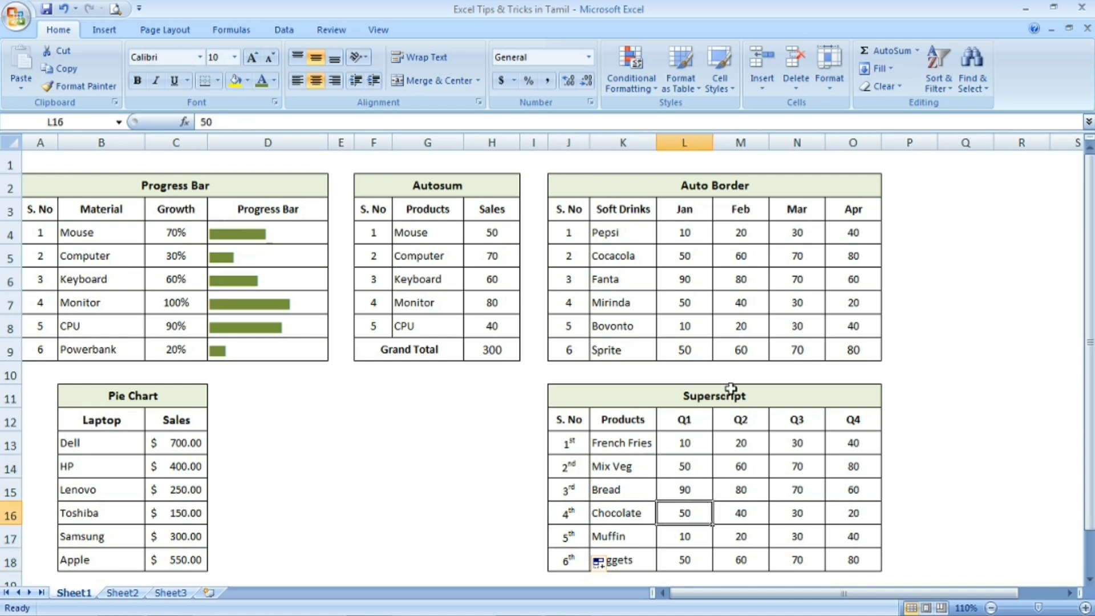
click(743, 399)
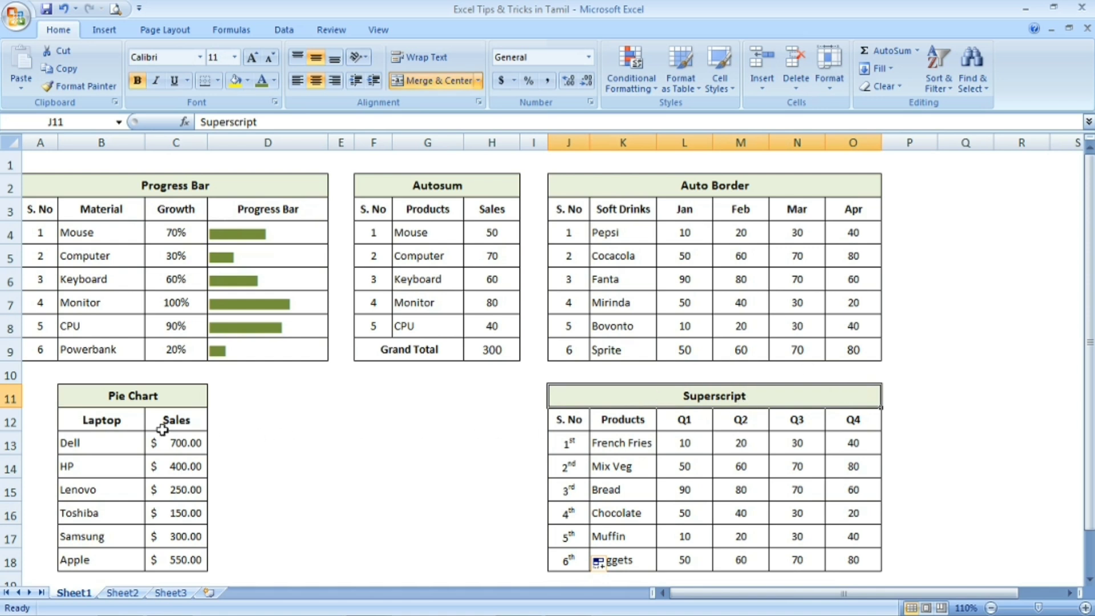
Insert a basic 2-D pie chart from the Laptop and Sales data in B12:C18.
click(124, 425)
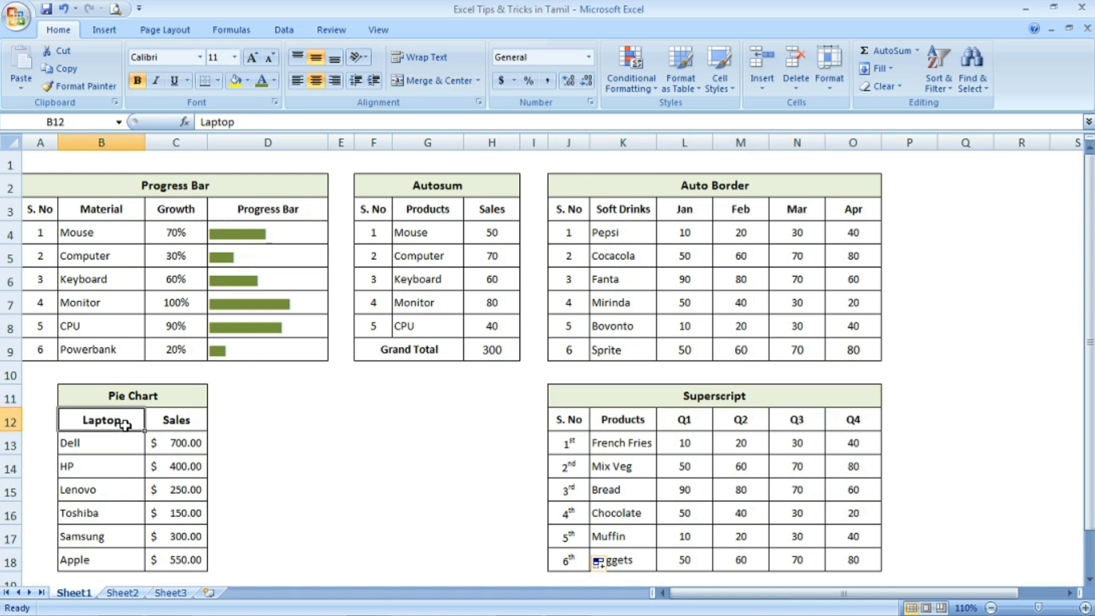
key(shift+Right)
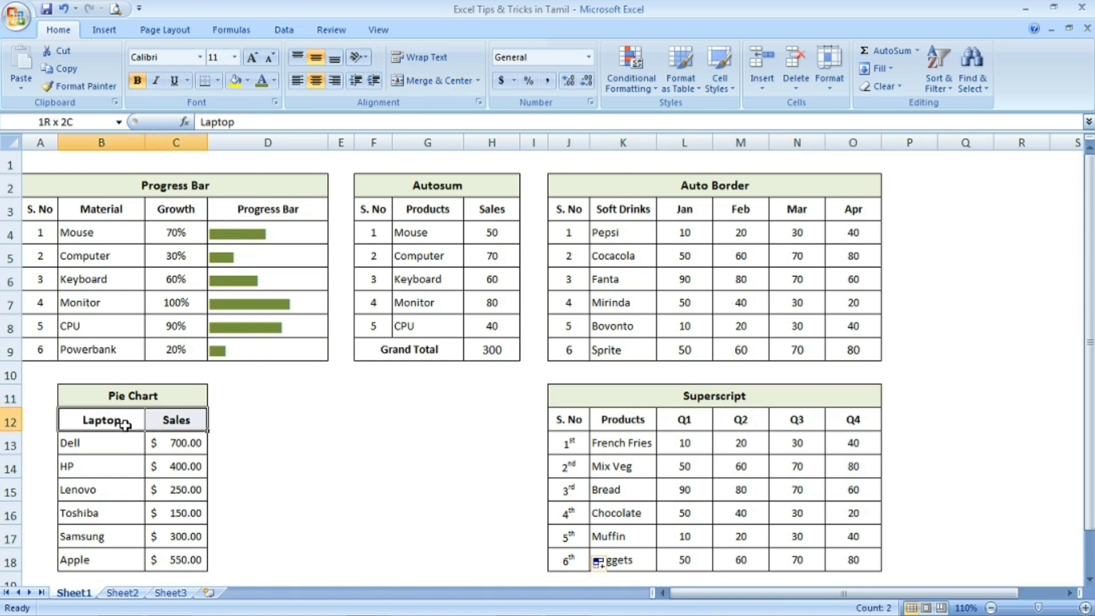
key(shift+Down)
key(shift+Down)
key(shift+Down)
key(shift+Down)
key(shift+Down)
key(shift+Down)
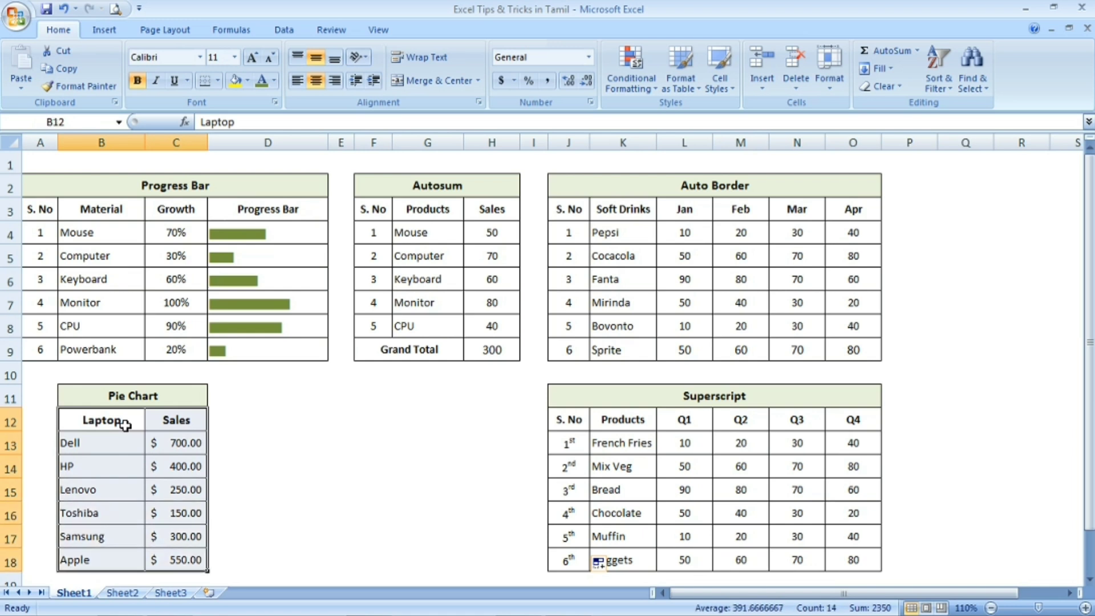
click(104, 31)
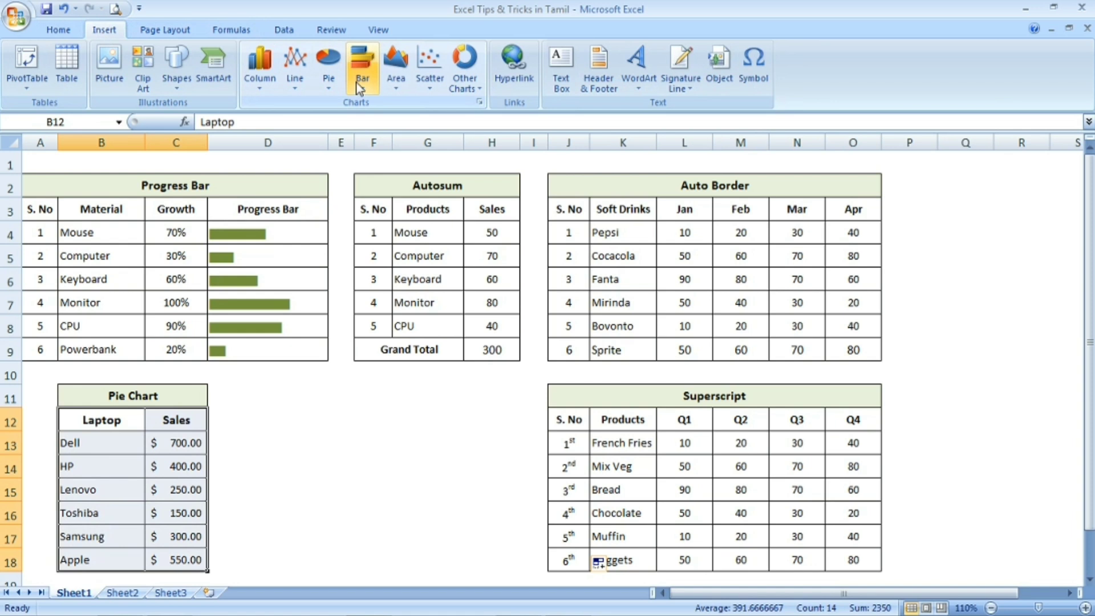
click(328, 74)
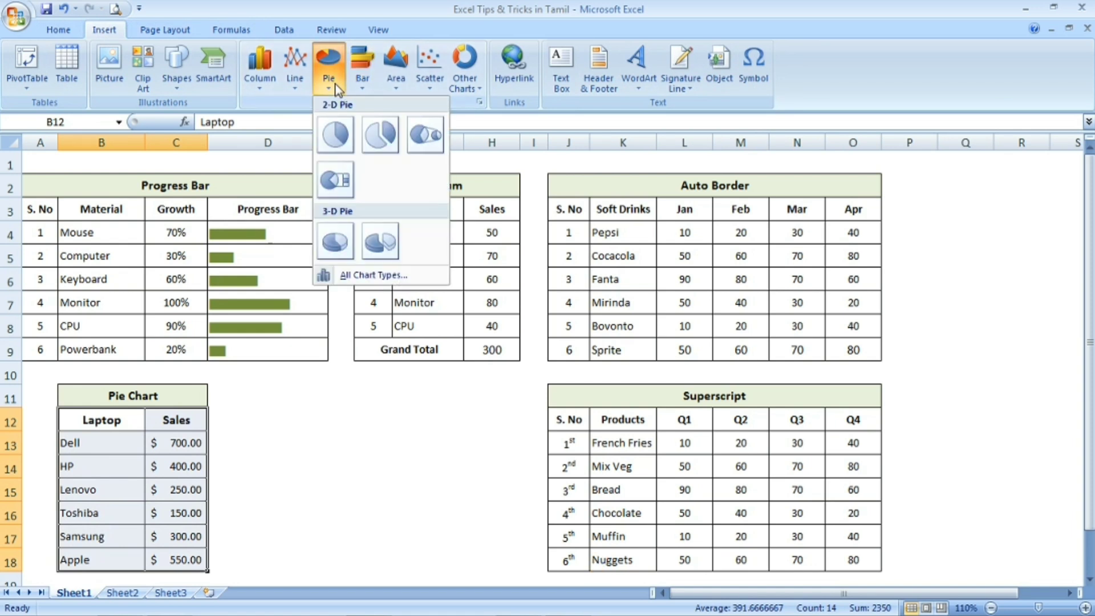
click(336, 137)
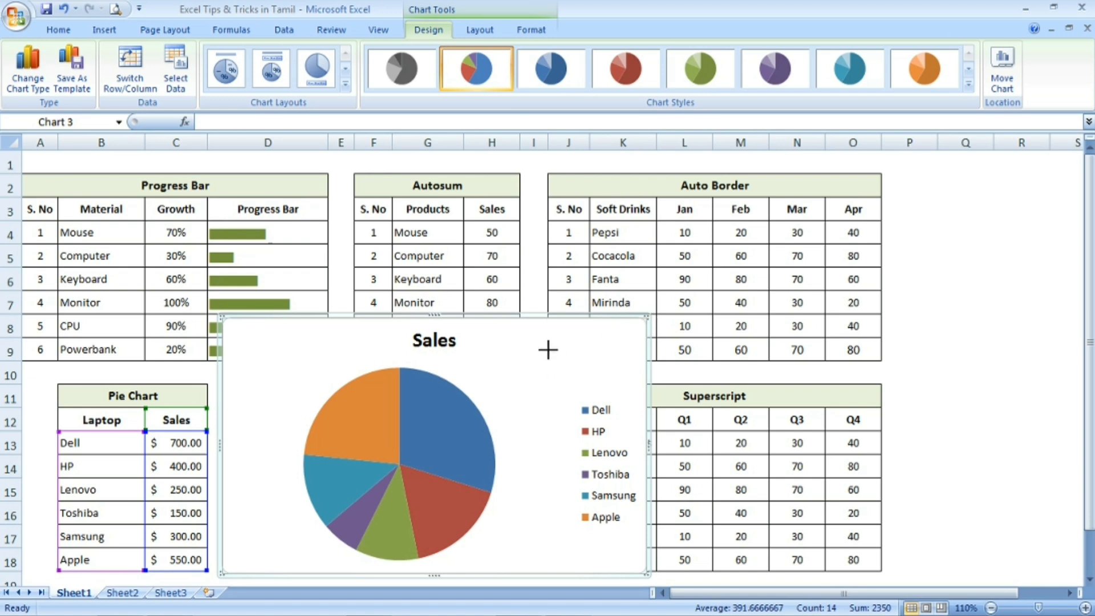
Shrink the pie chart to fit between the Pie Chart and Superscript tables and change its title to "2023 Sales Report".
drag(541, 370, 536, 385)
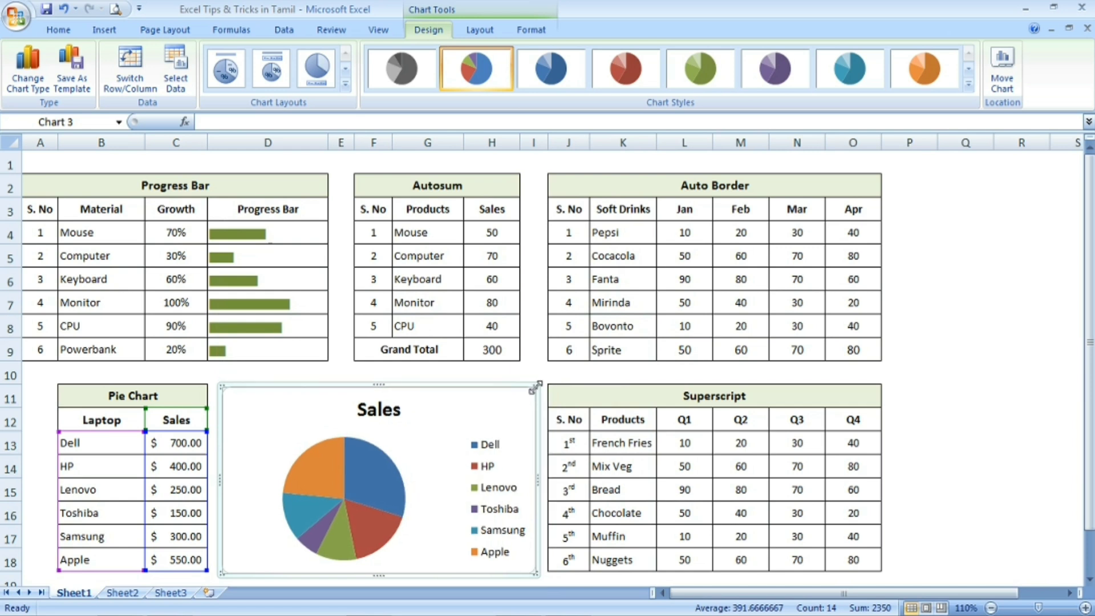
click(395, 410)
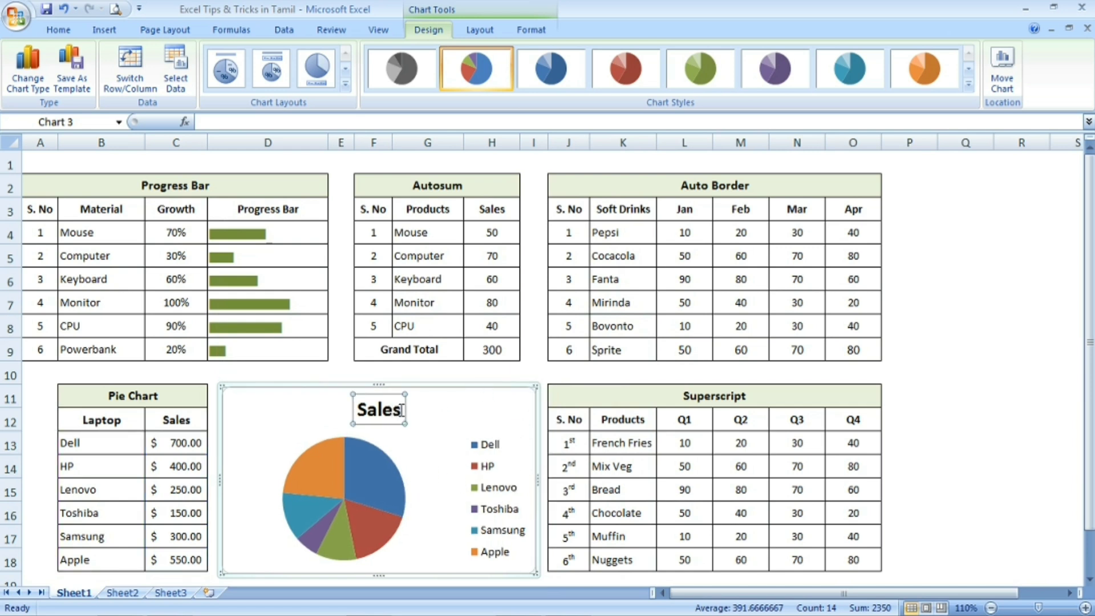
double_click(401, 407)
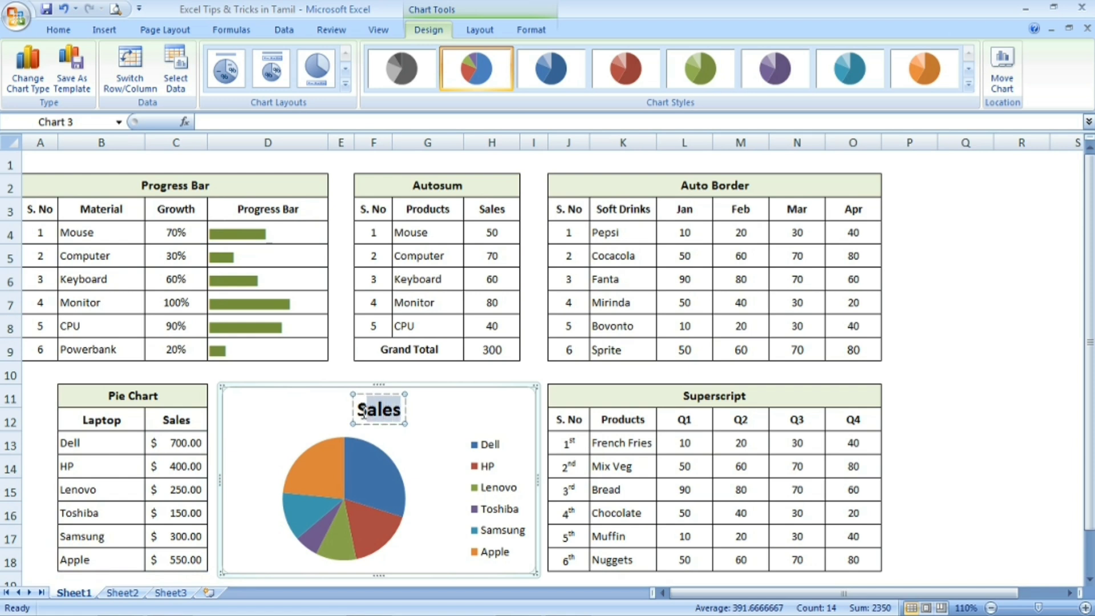
text(2023 S)
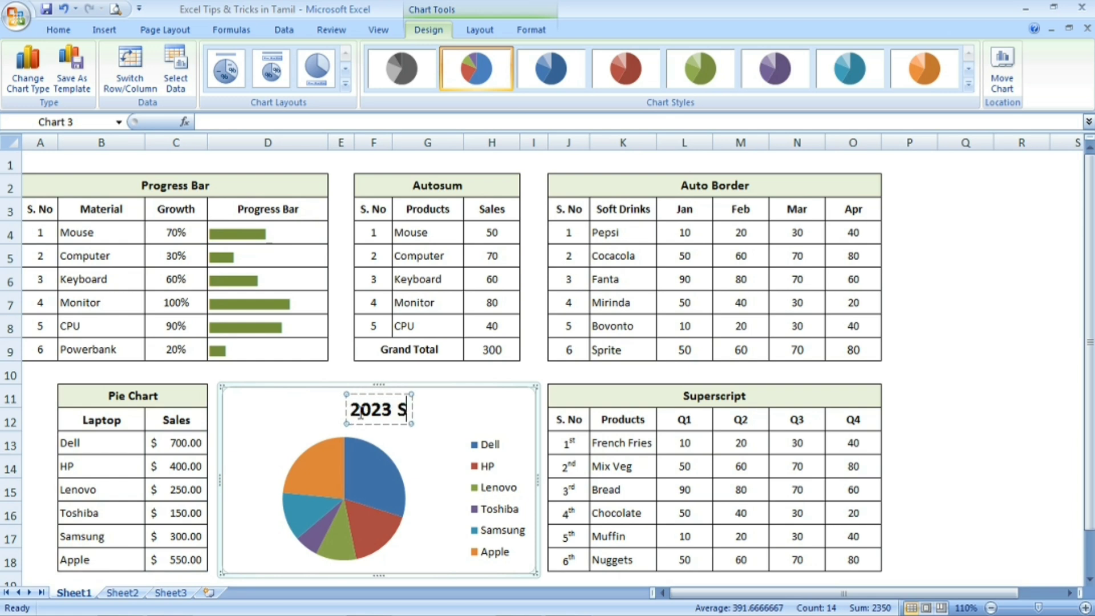
text(ales Report)
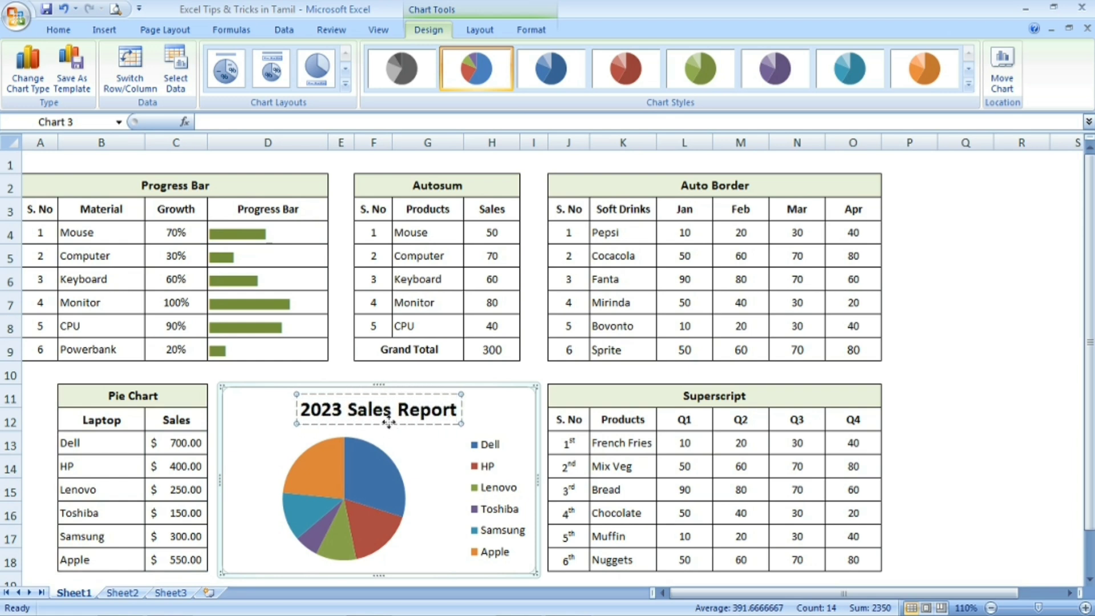
Set the font size of the whole pie chart title to 12.
key(shift+Left)
key(shift+Left)
key(shift+Left)
key(shift+Left)
key(shift+Left)
key(shift+Left)
key(shift+Left)
key(shift+Left)
key(shift+Left)
key(shift+Left)
key(shift+Left)
key(shift+Left)
key(shift+Left)
key(shift+Left)
key(shift+Left)
key(shift+Left)
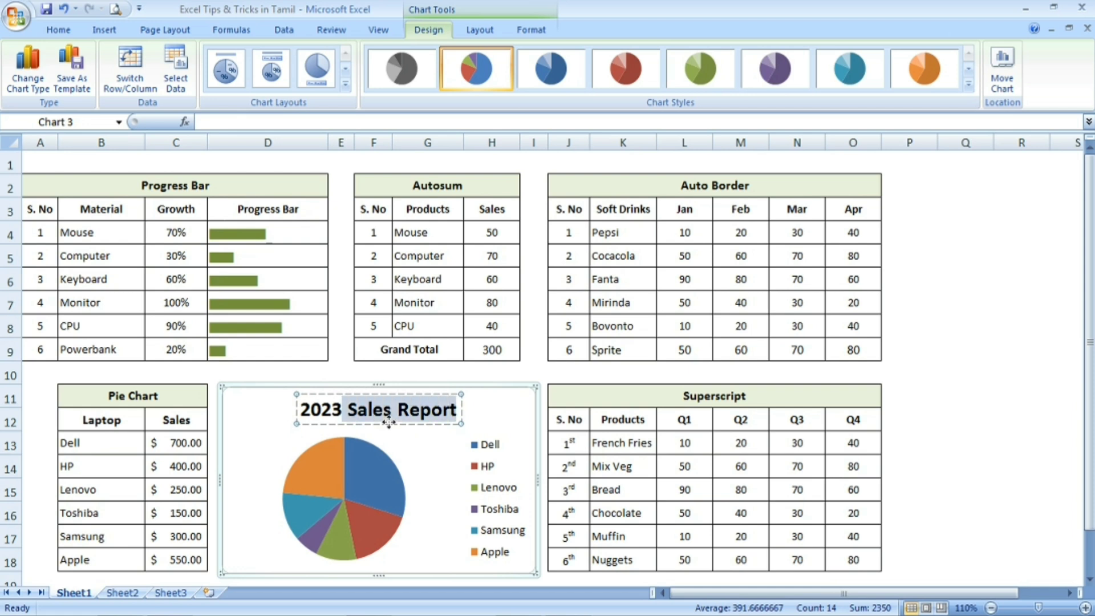
key(shift+Left)
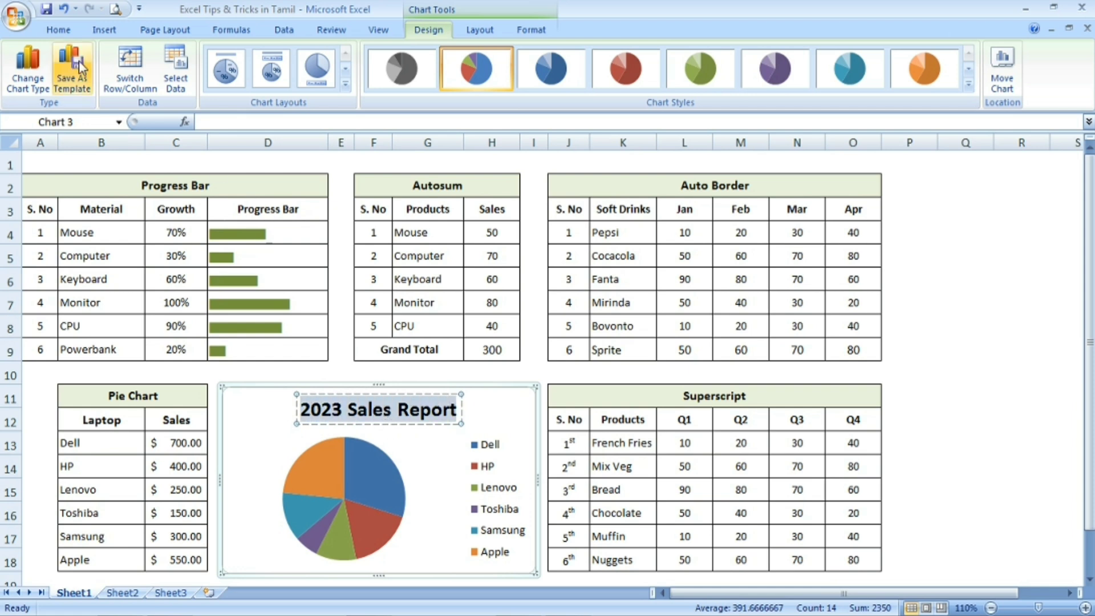
click(67, 34)
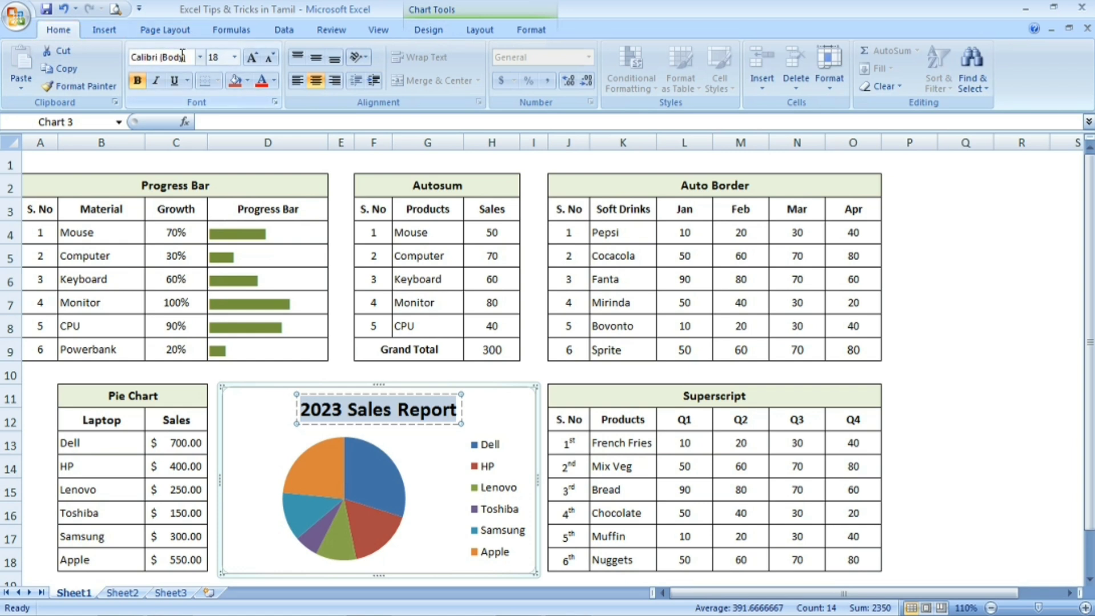
click(234, 57)
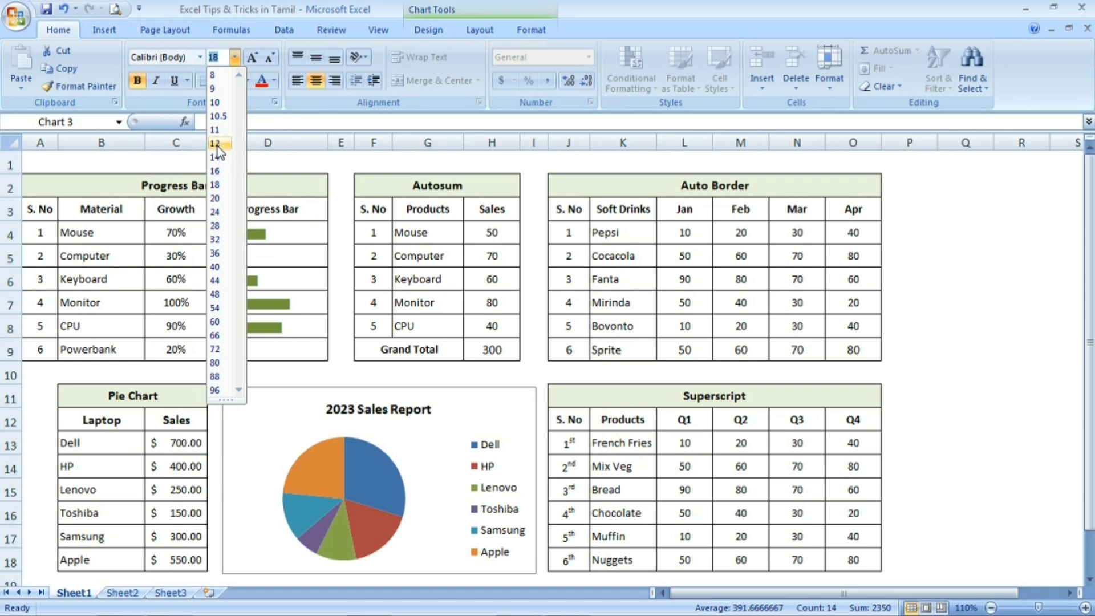
click(217, 144)
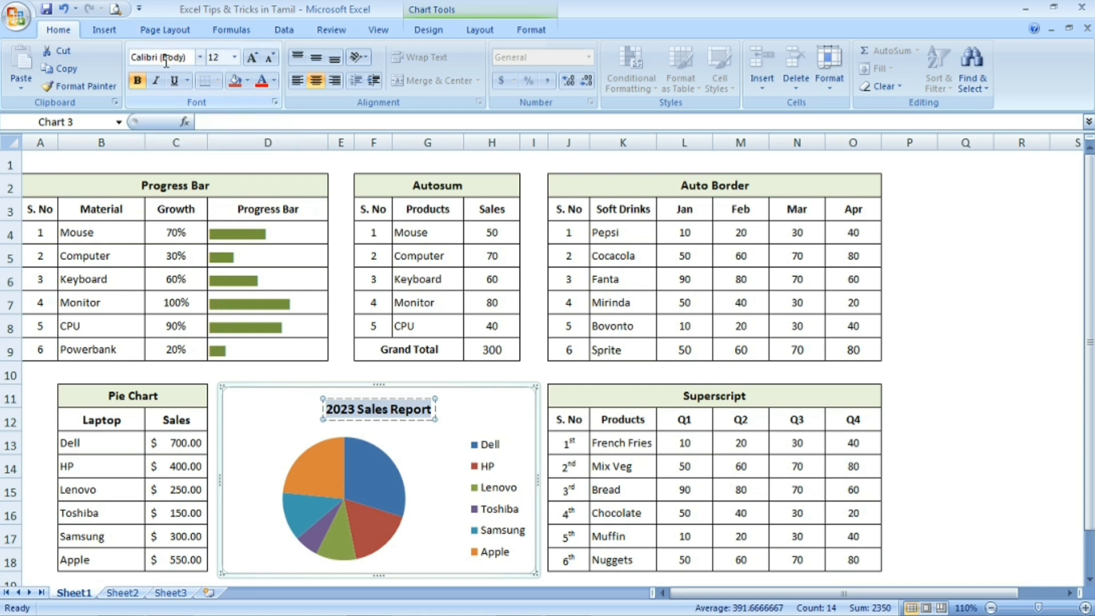
Try the Top legend position for the pie chart, and settle on Bottom without overlapping the chart.
click(487, 478)
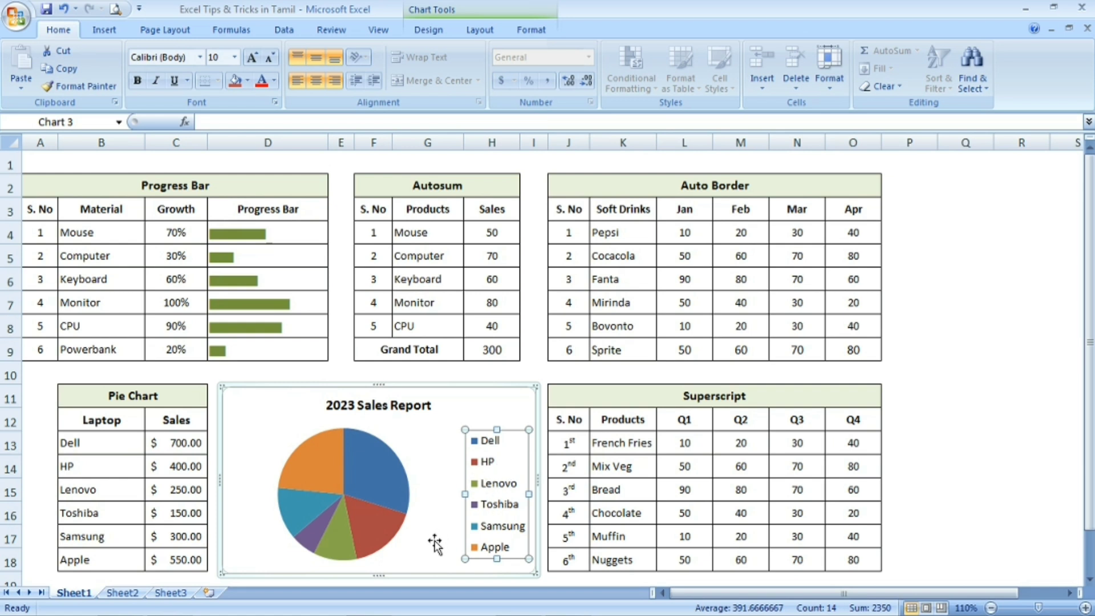
right_click(494, 485)
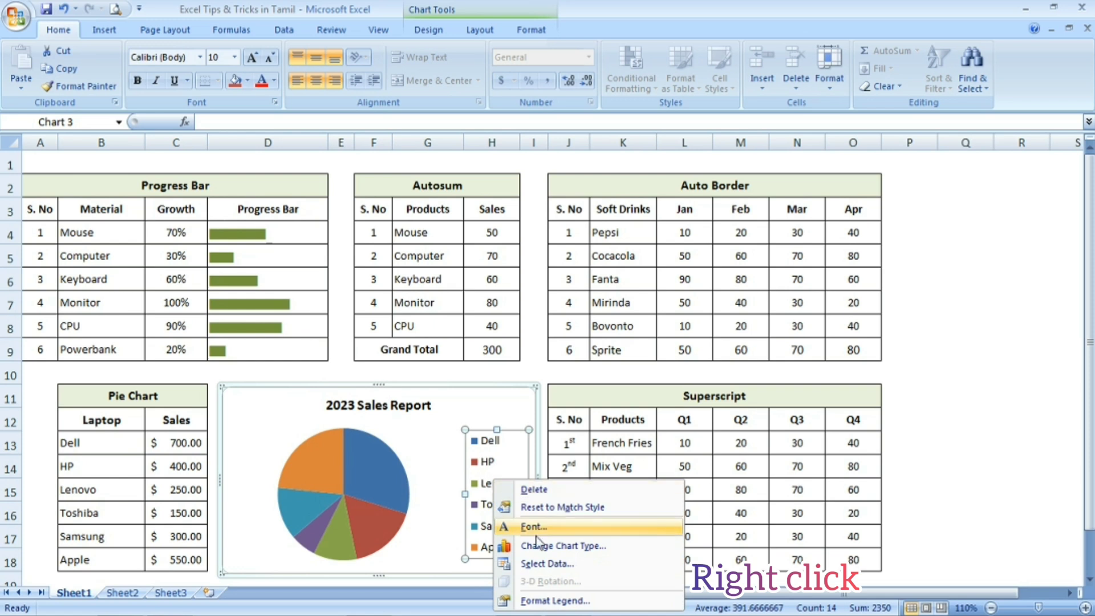
click(555, 601)
click(509, 166)
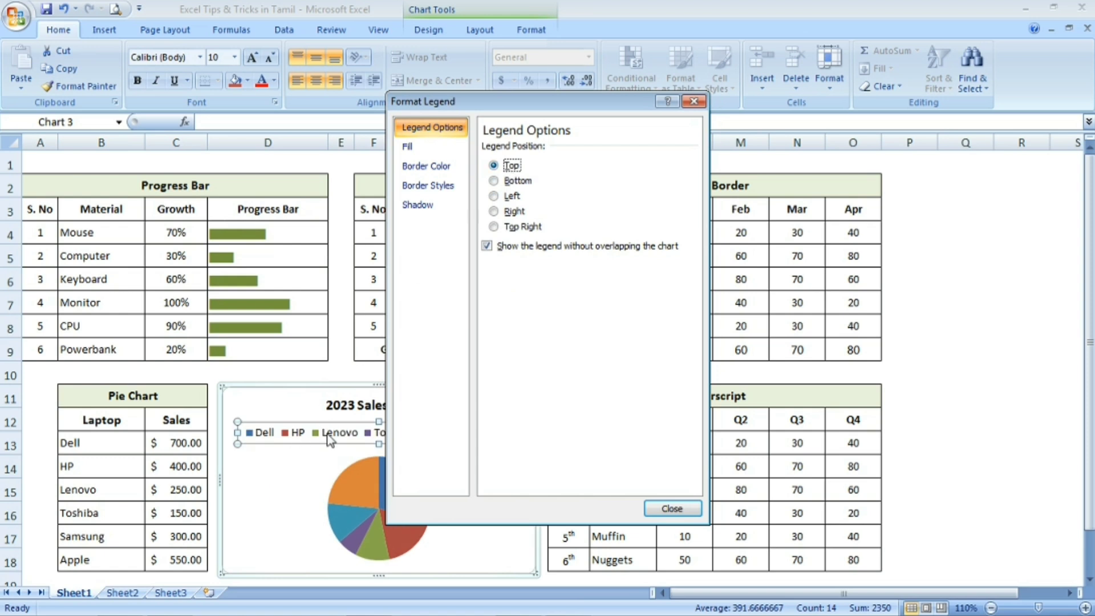
click(510, 181)
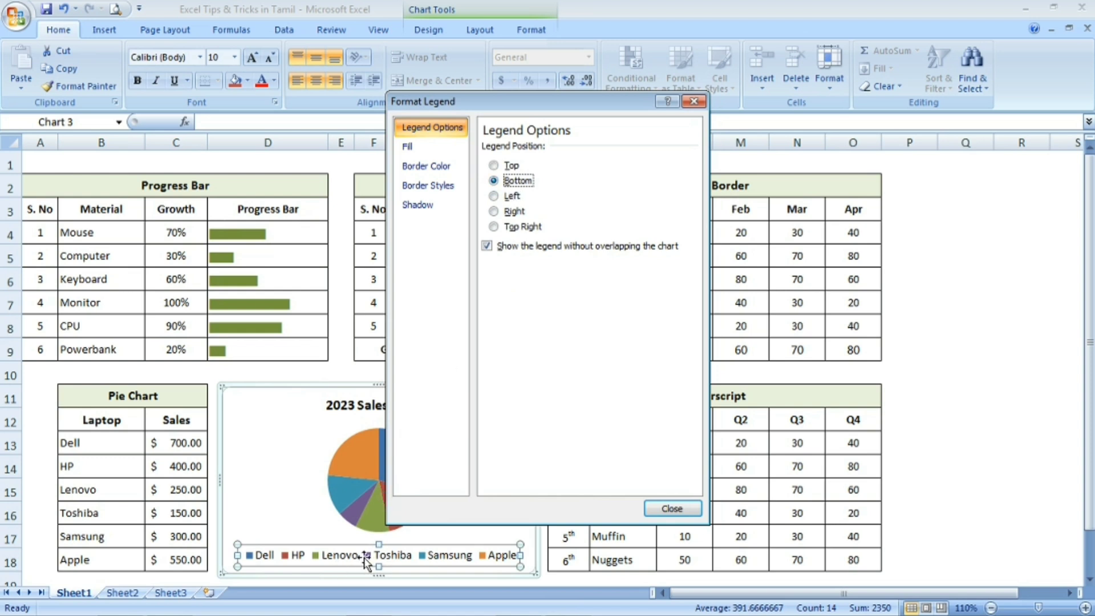
click(673, 509)
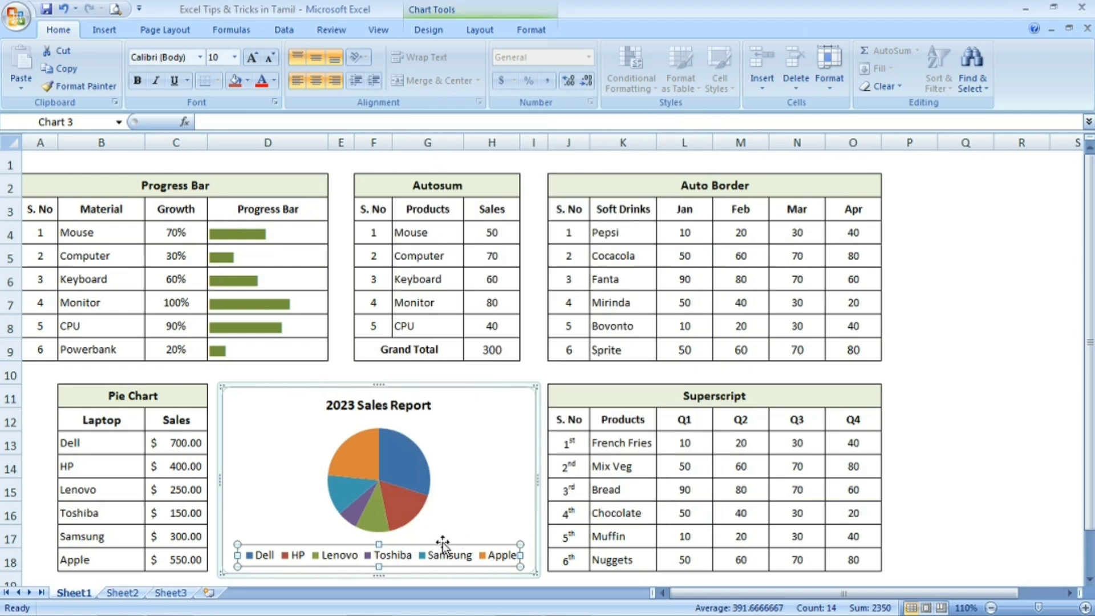
Add data labels to the pie series so each slice carries its sales value.
click(472, 484)
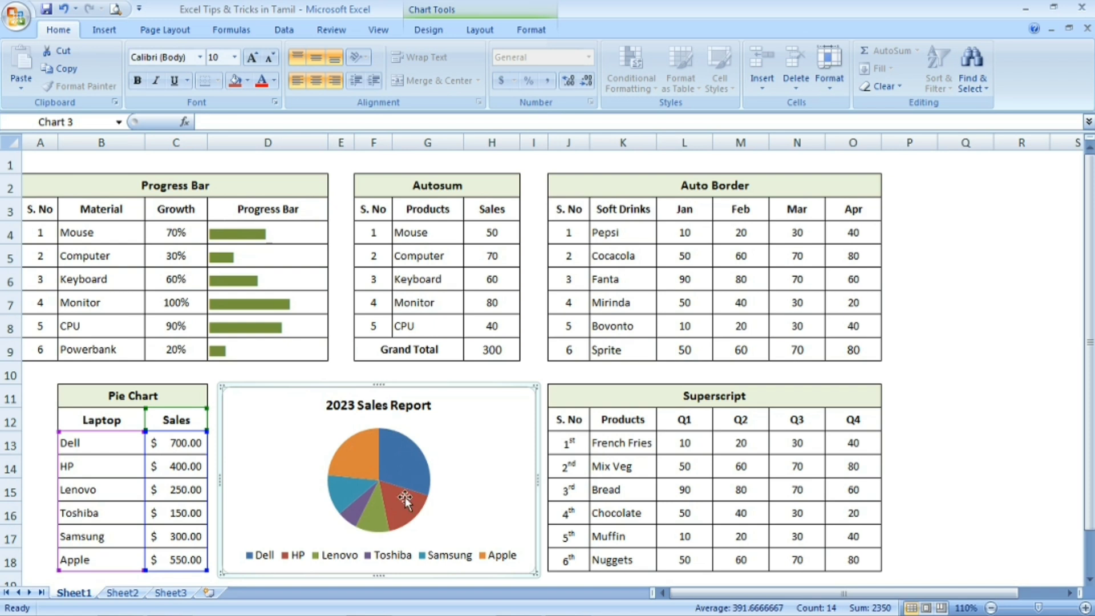
click(399, 454)
right_click(399, 455)
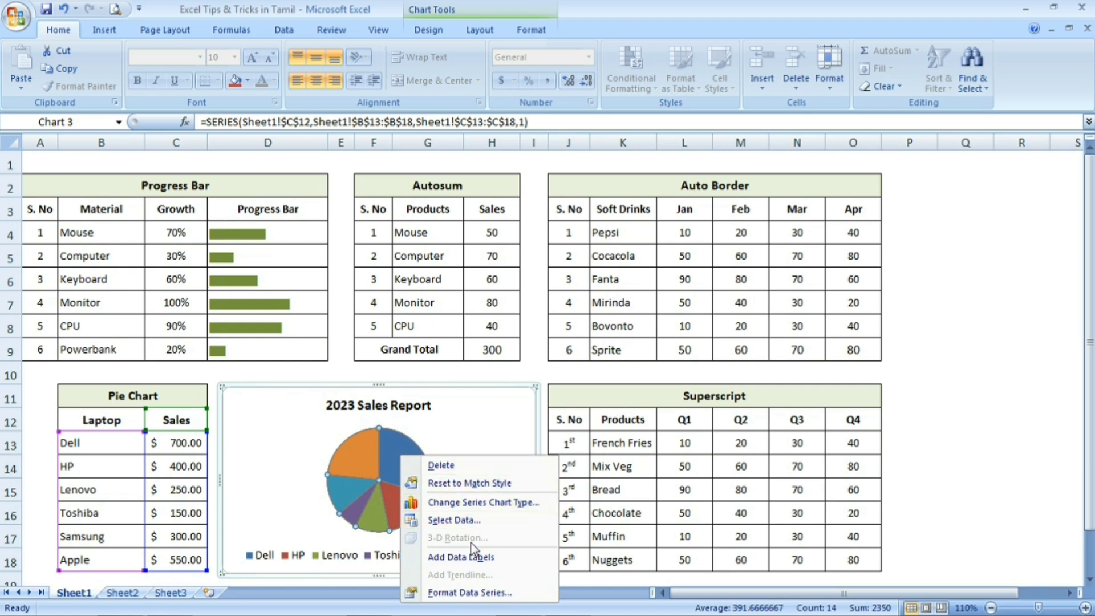
click(481, 556)
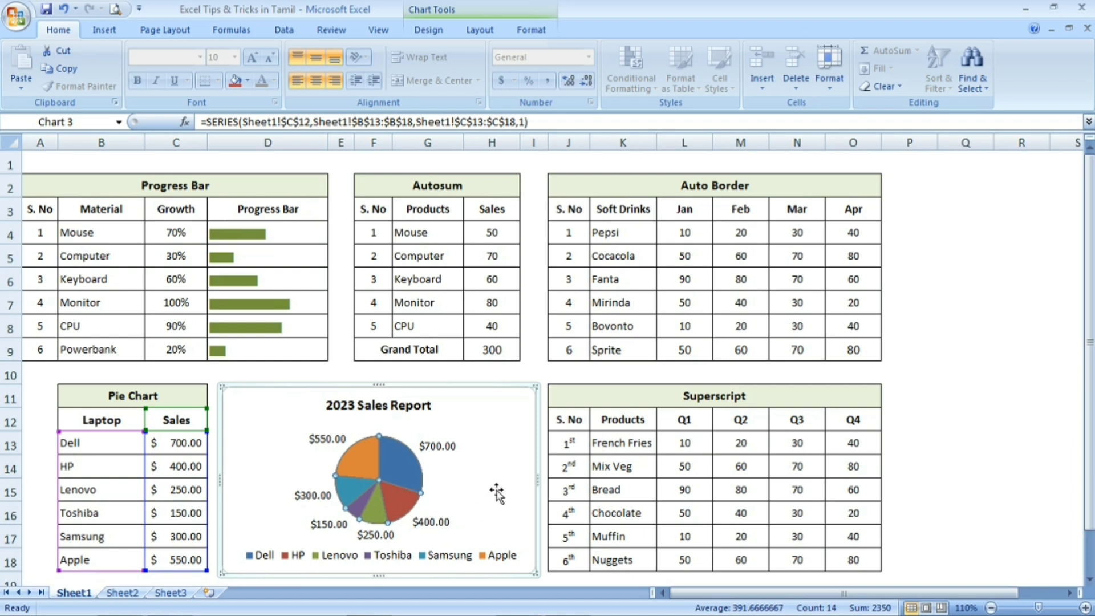
click(514, 475)
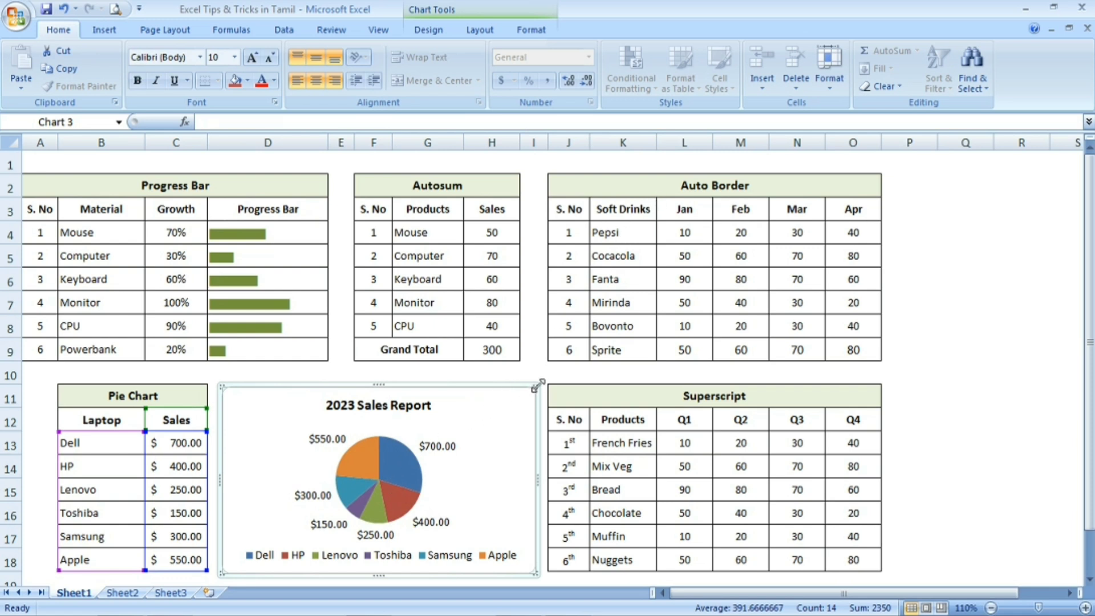
Enlarge the pie chart over the tables to inspect its slices and labels, and shrink it back beside the Pie Chart table.
drag(540, 388, 700, 169)
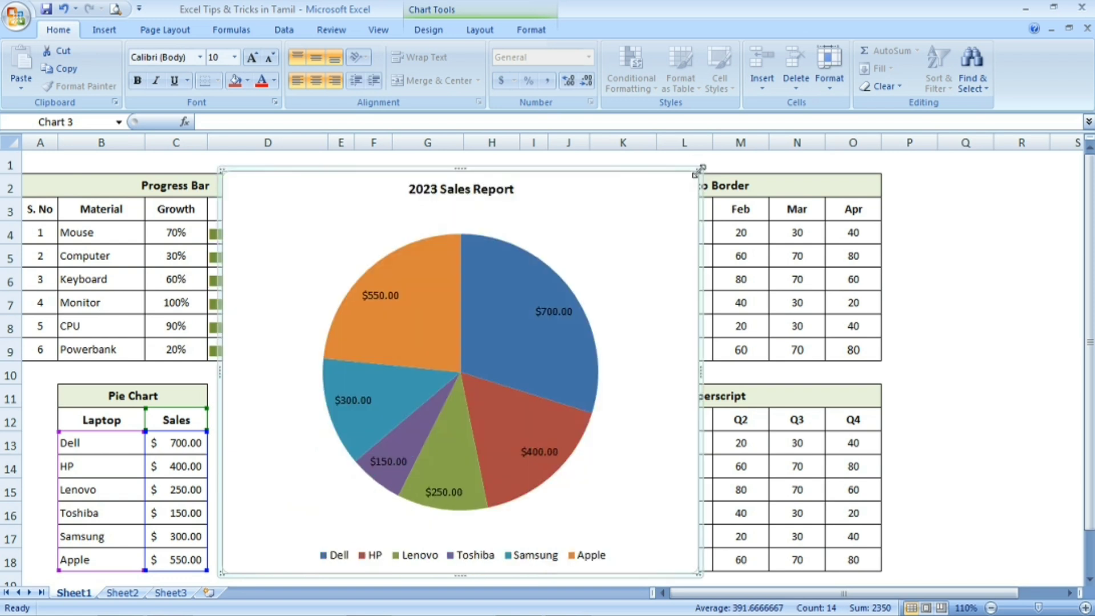
click(382, 314)
click(387, 386)
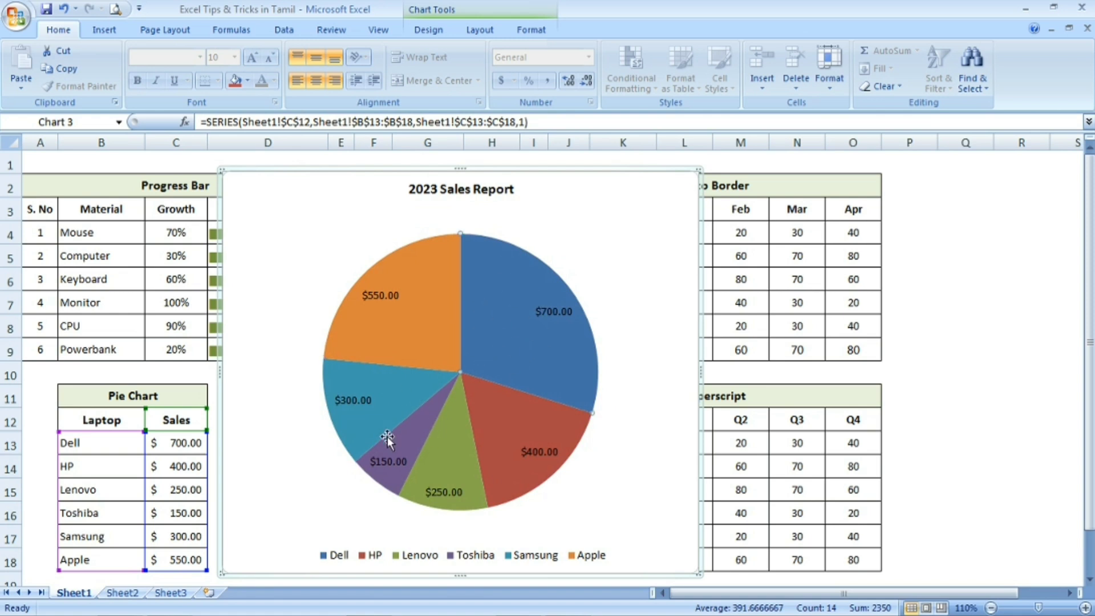
click(321, 451)
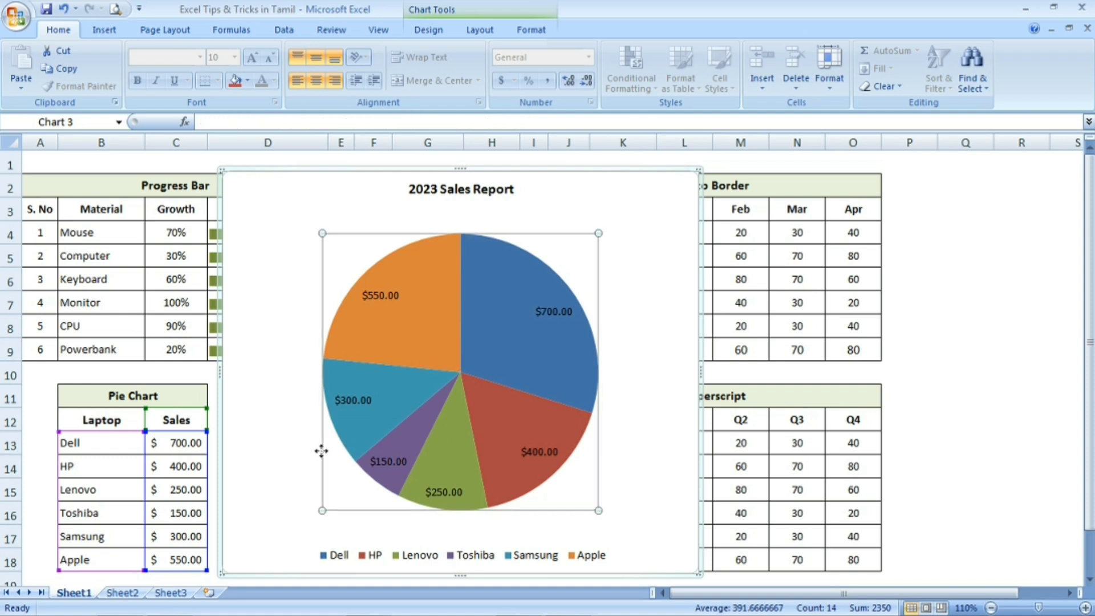
click(304, 325)
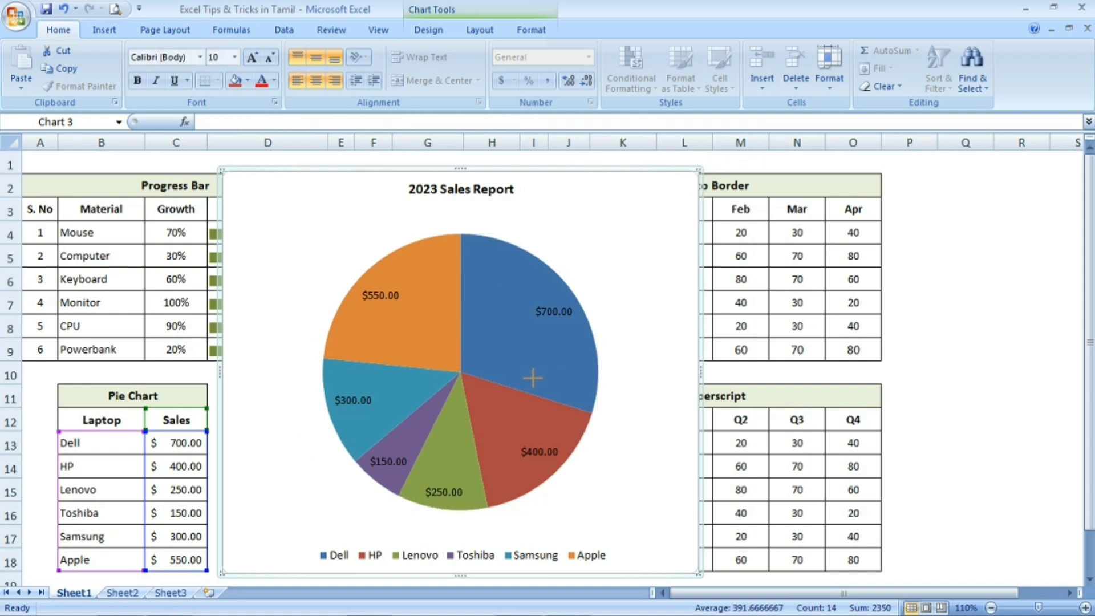
drag(533, 374, 532, 379)
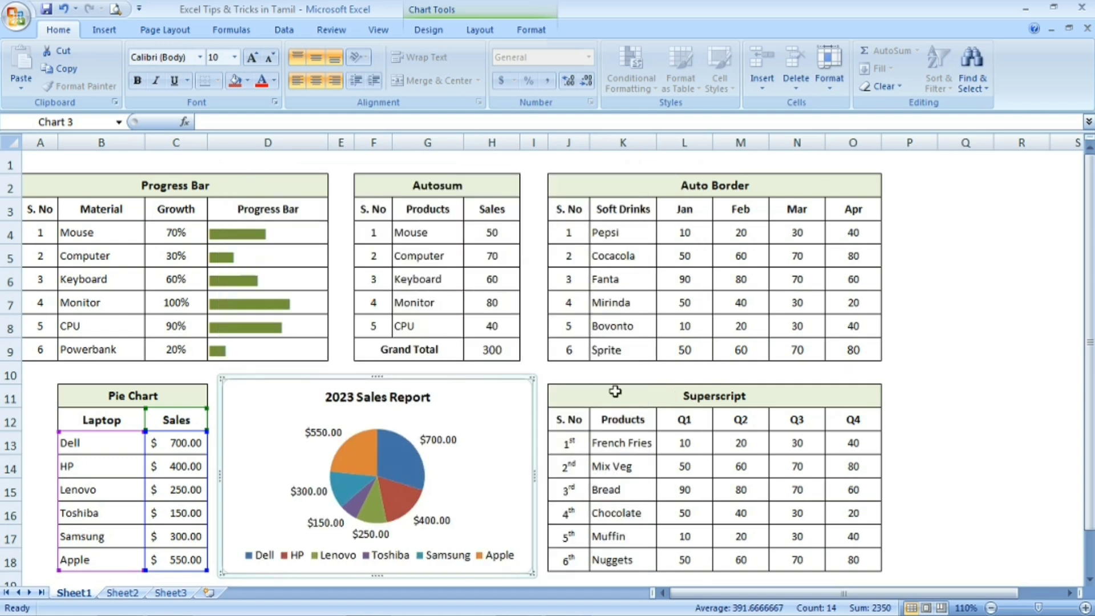
click(923, 376)
click(932, 288)
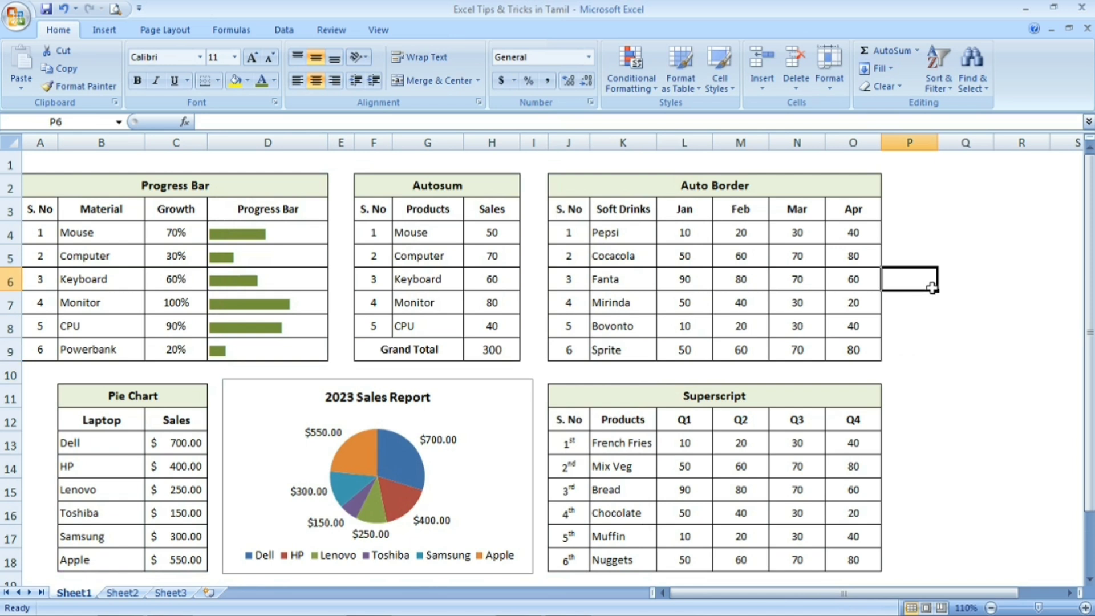
click(752, 418)
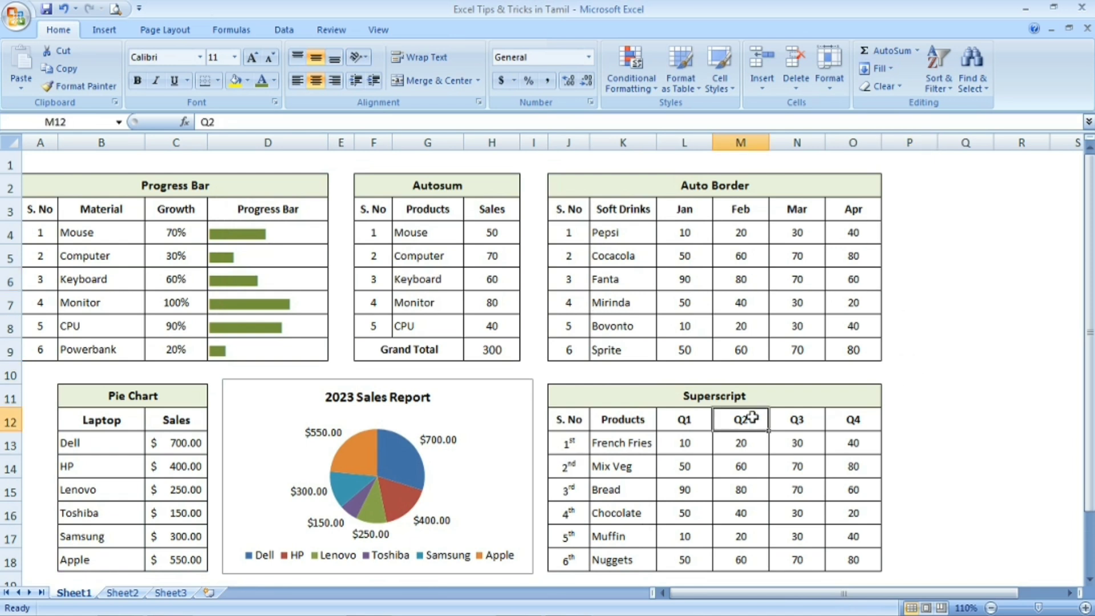
click(741, 340)
click(743, 293)
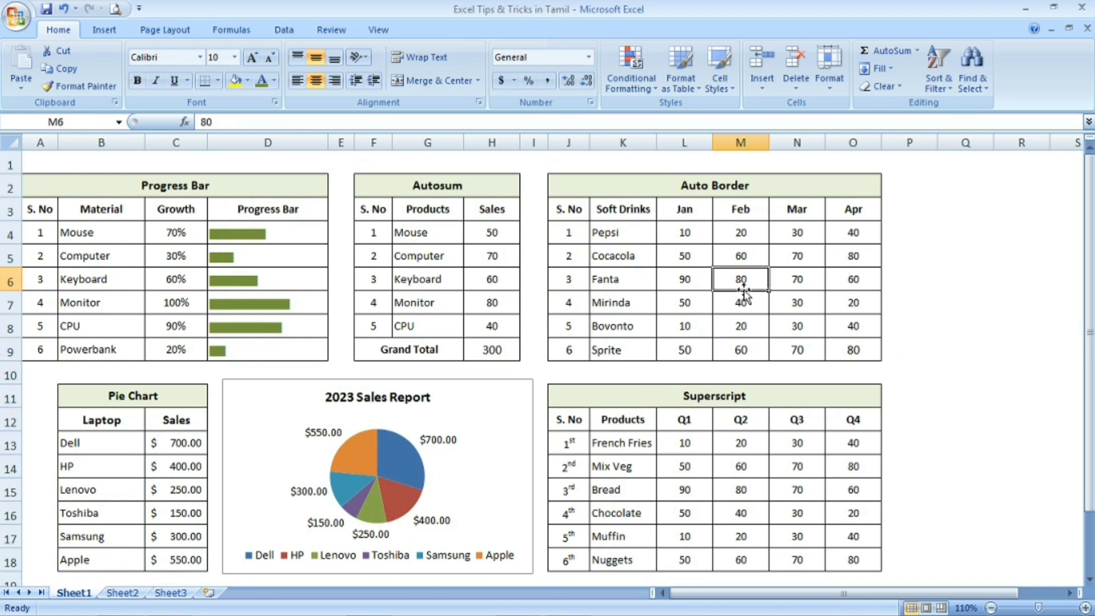
click(1022, 331)
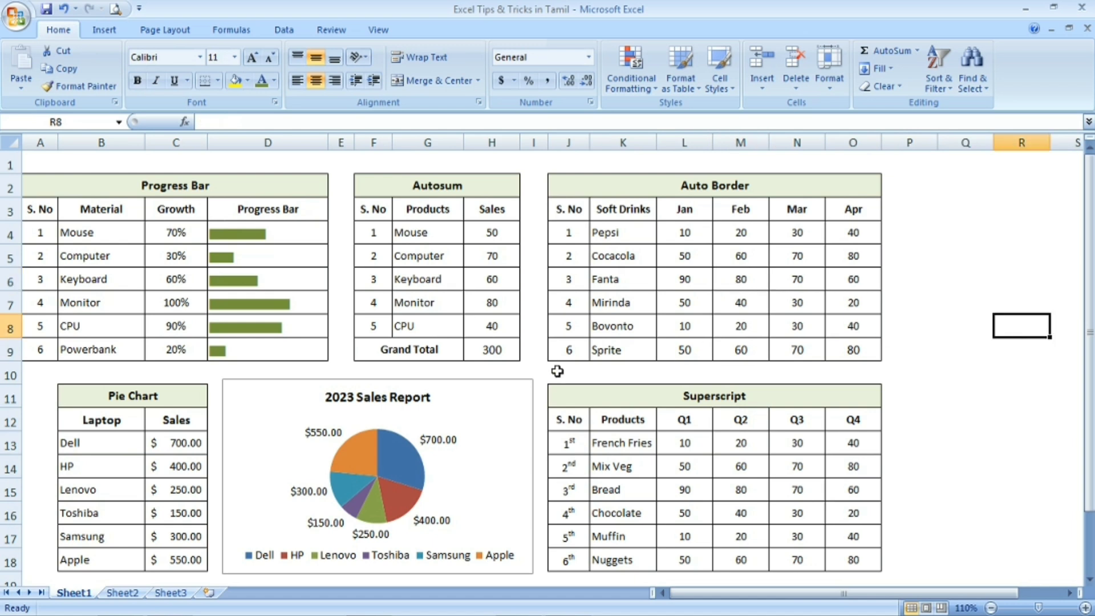
Enlarge the pie chart slightly to fill the gap up to the Superscript table, and deselect it.
click(517, 386)
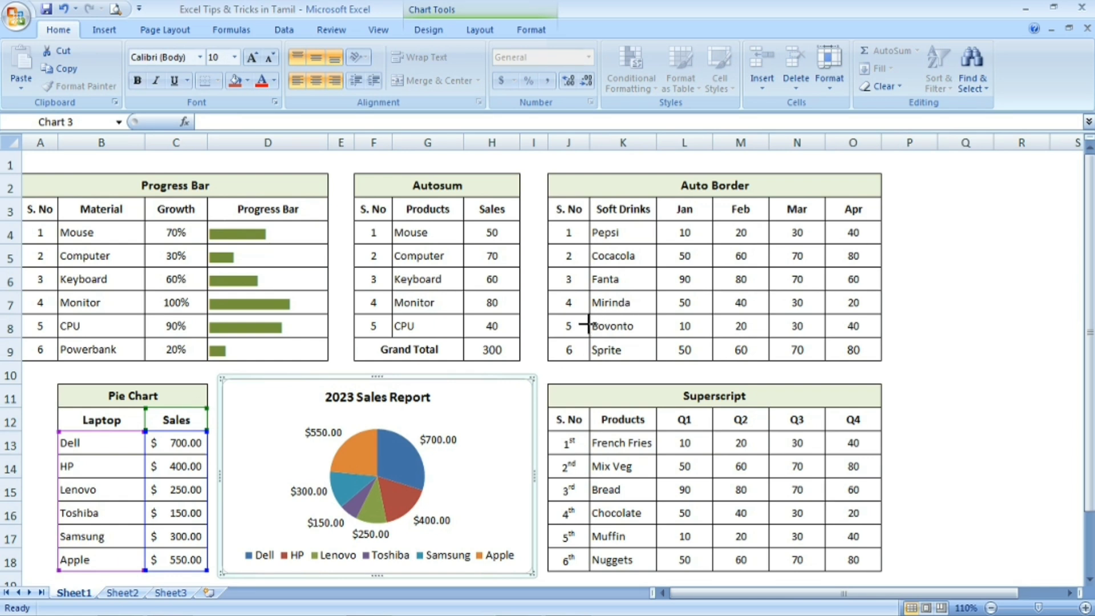
drag(535, 377, 540, 373)
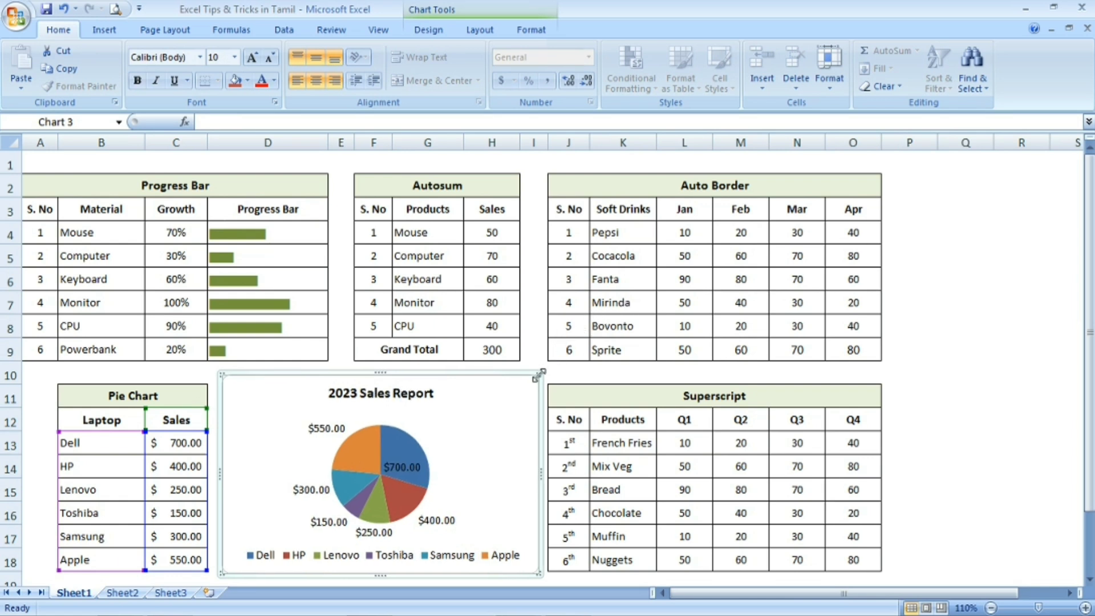
click(471, 295)
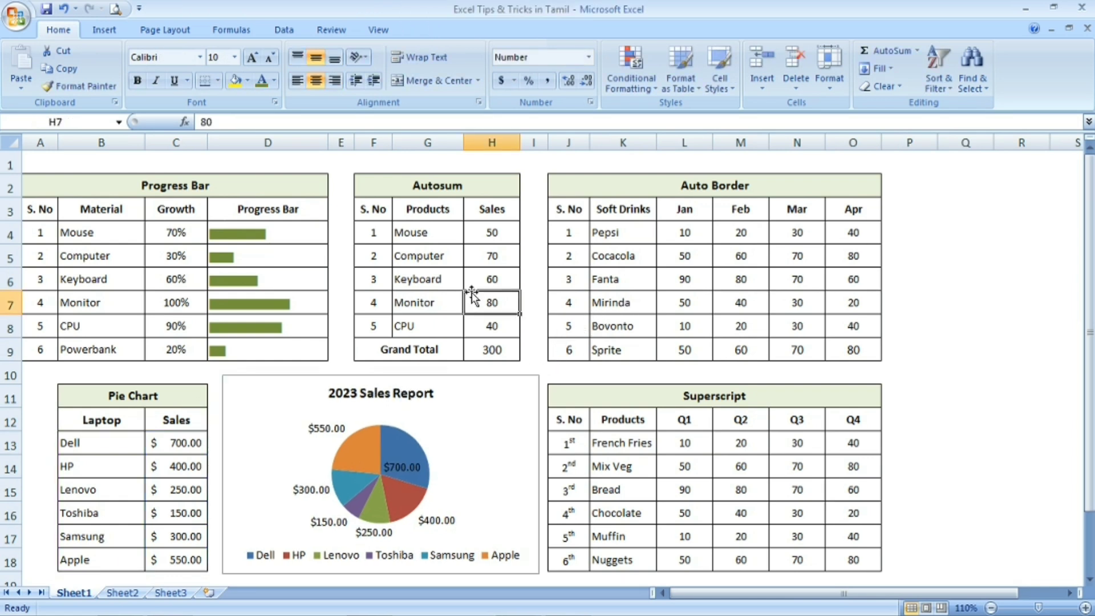
Change the font color of the progress bars in D4:D9 to a dark theme purple.
click(419, 255)
click(298, 253)
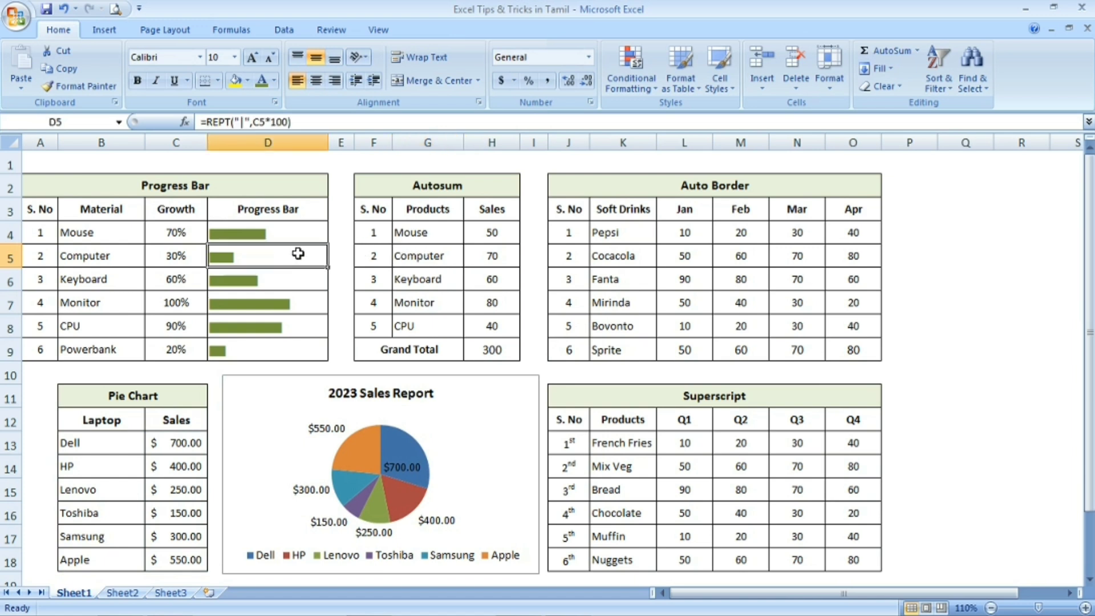
click(278, 298)
drag(286, 234, 284, 234)
key(shift+Down)
key(shift+Down)
key(shift+Down)
key(shift+Down)
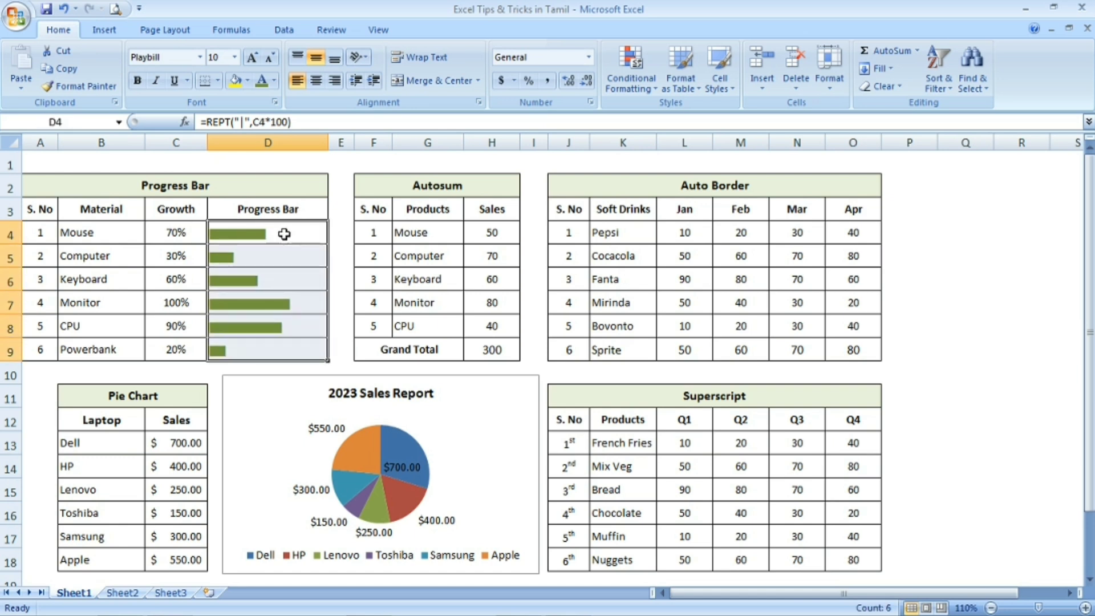
click(275, 80)
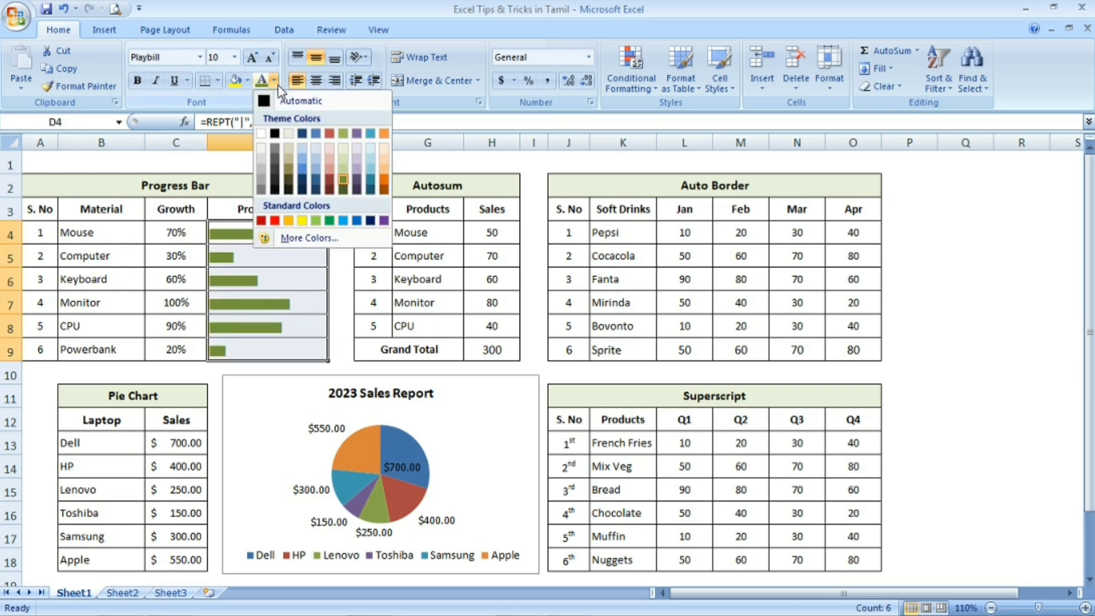
click(358, 181)
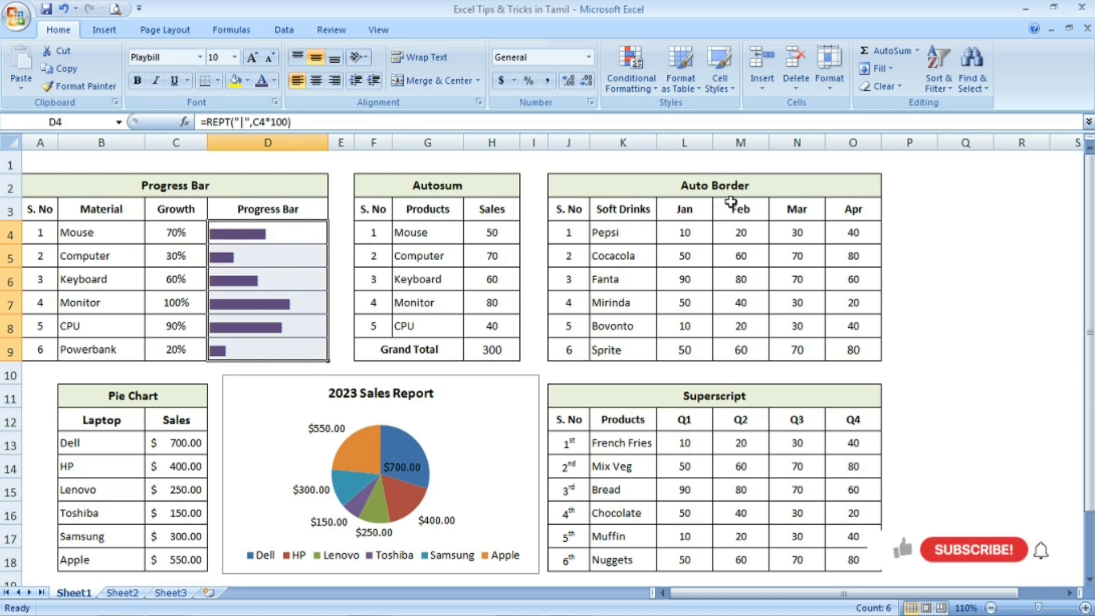
click(906, 287)
click(977, 336)
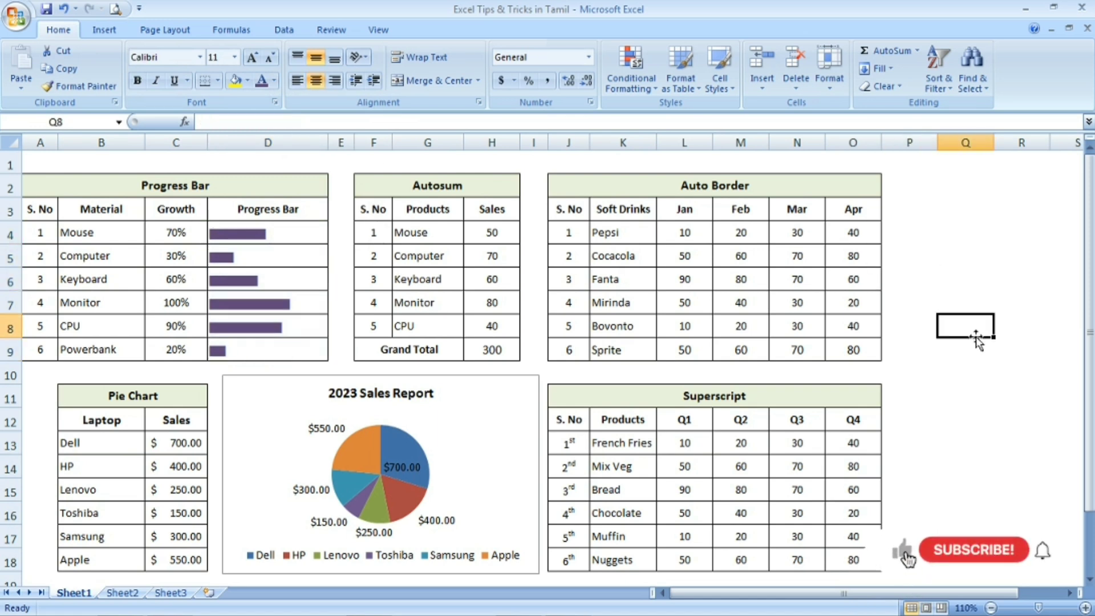
click(965, 403)
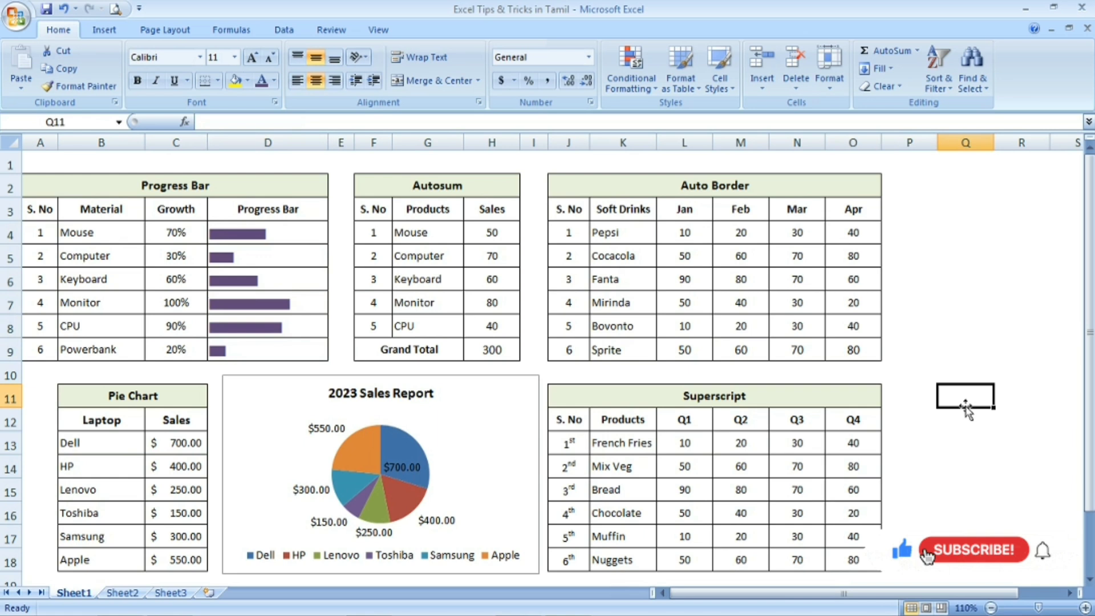
click(964, 447)
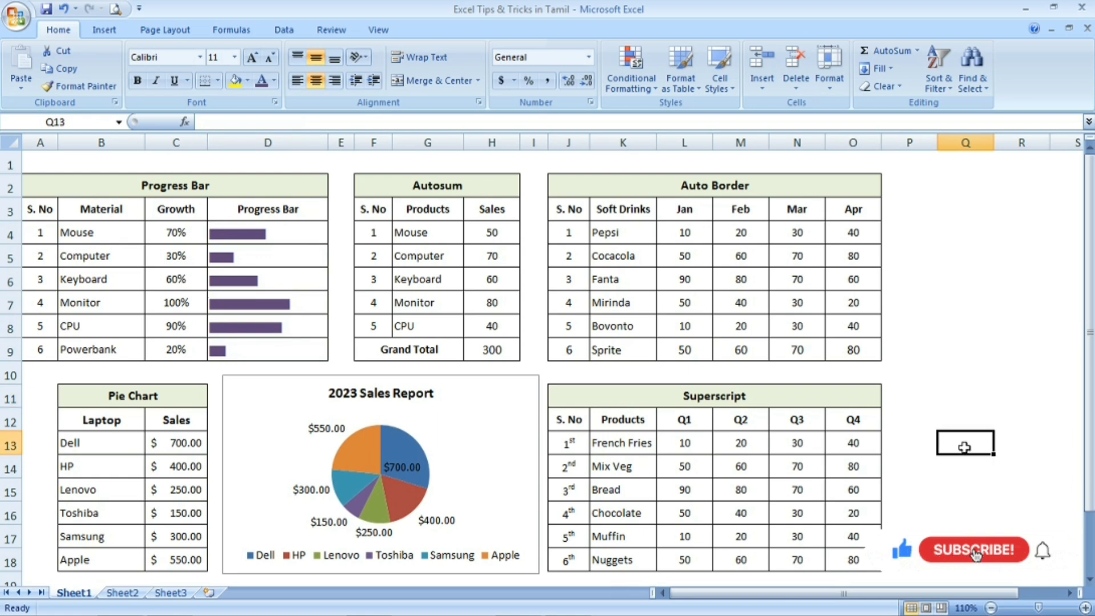
click(960, 281)
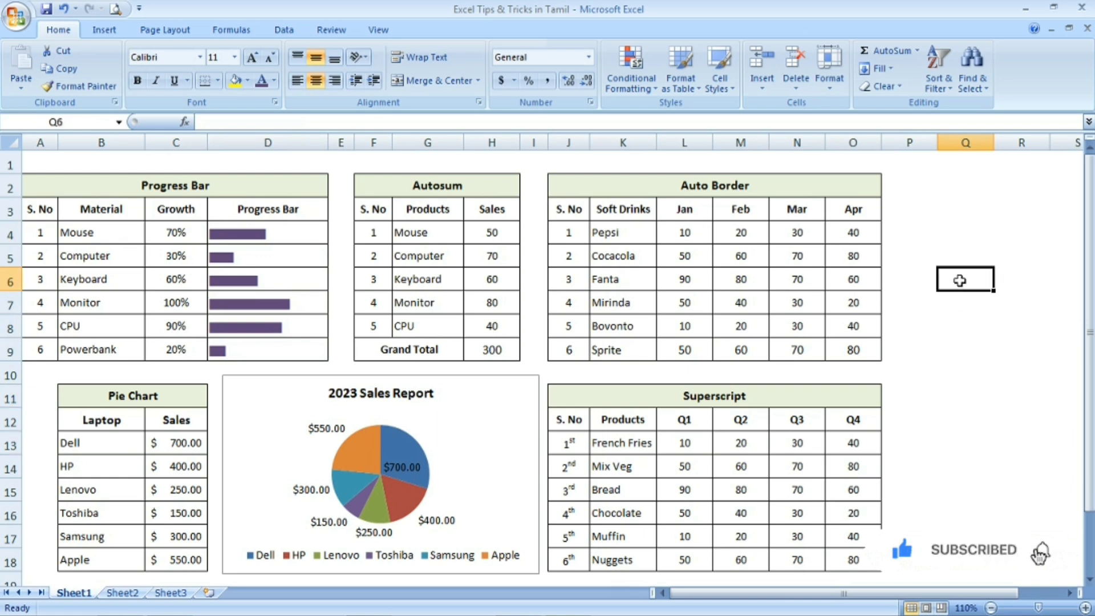